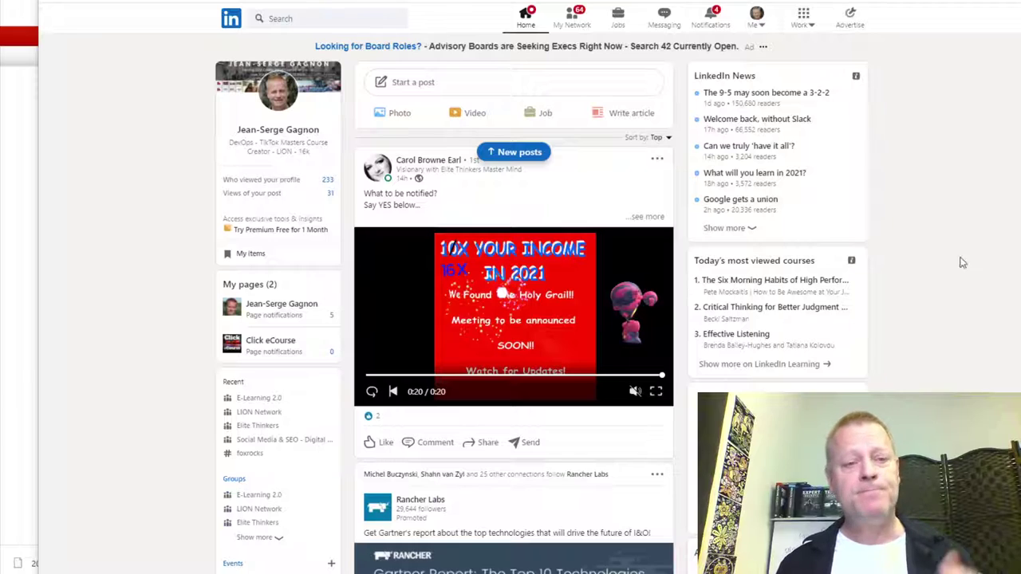
# Browse the posts in the LinkedIn home feed and return to the newest one
pyautogui.scroll(-18, 618, 392)
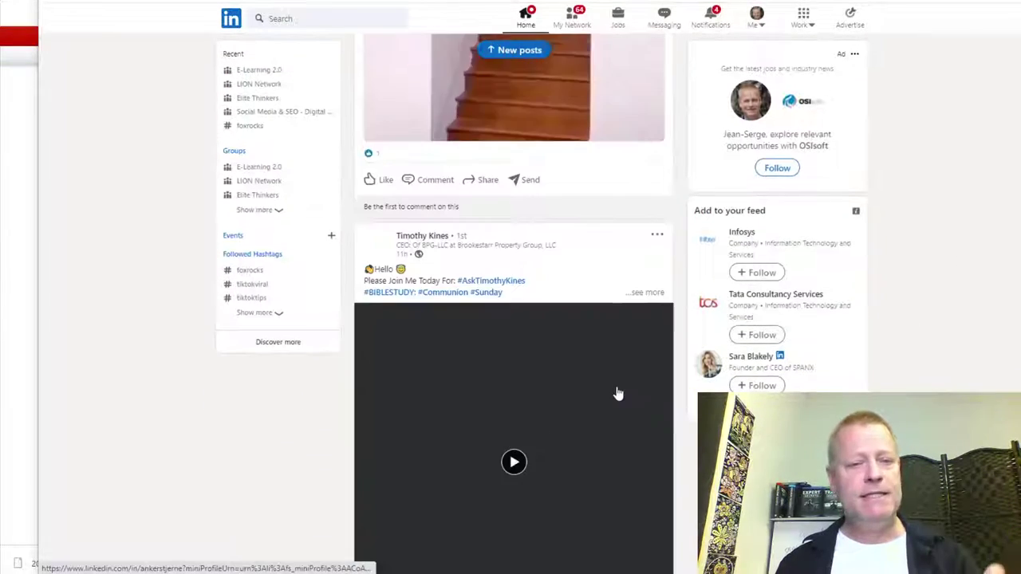
pyautogui.scroll(-20, 618, 392)
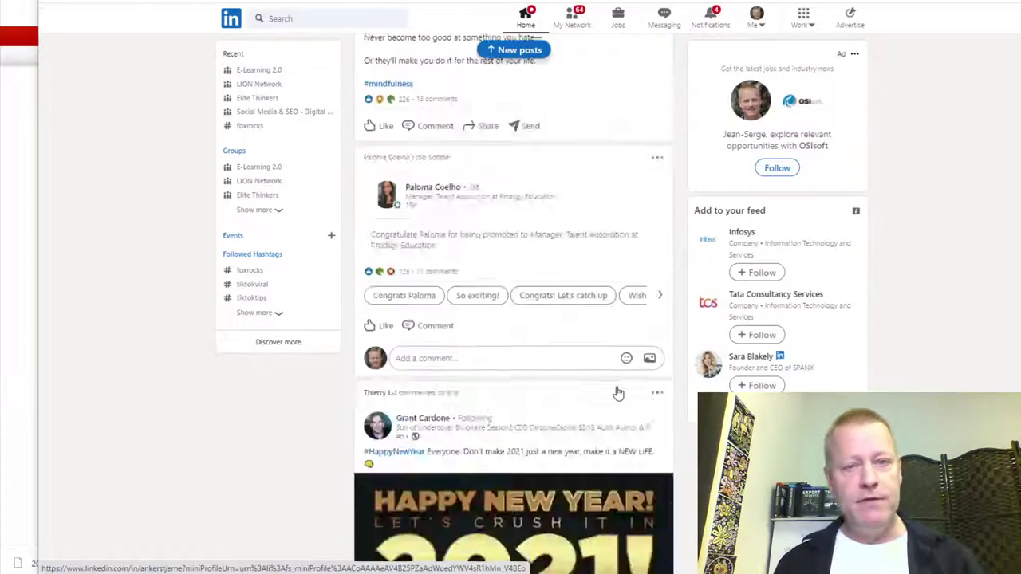
pyautogui.scroll(-18, 623, 383)
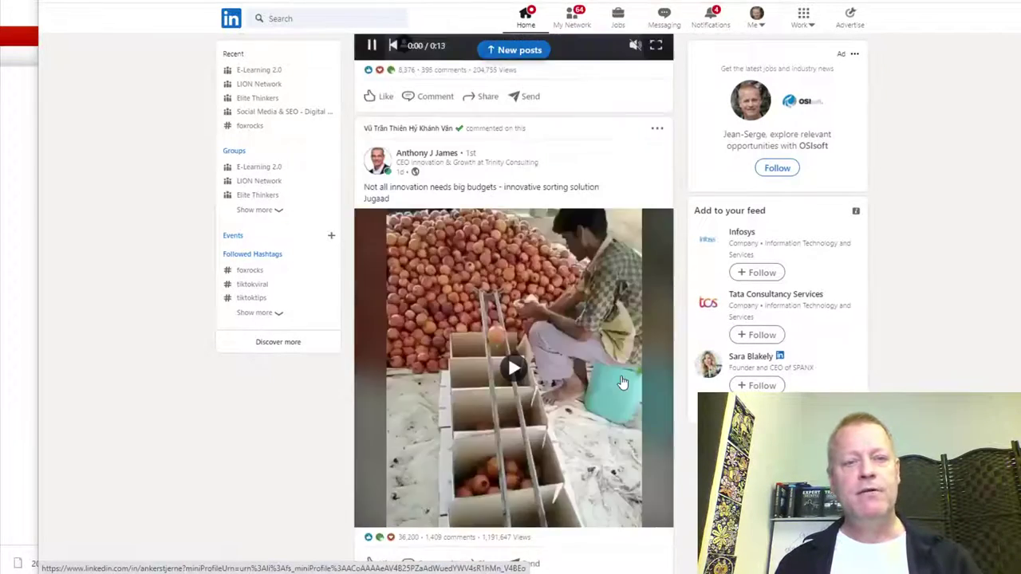
pyautogui.scroll(-5, 625, 382)
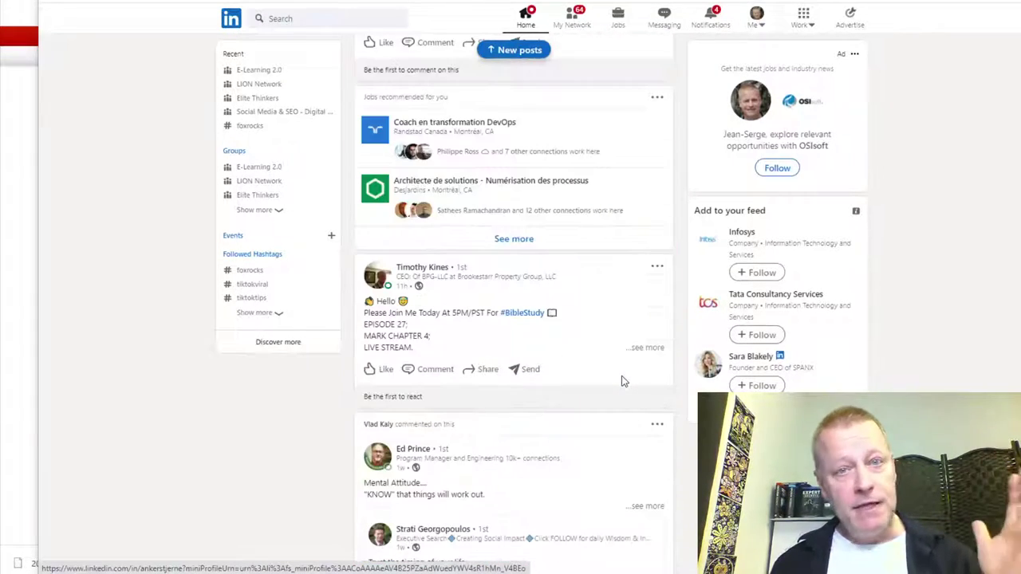
pyautogui.scroll(20, 627, 383)
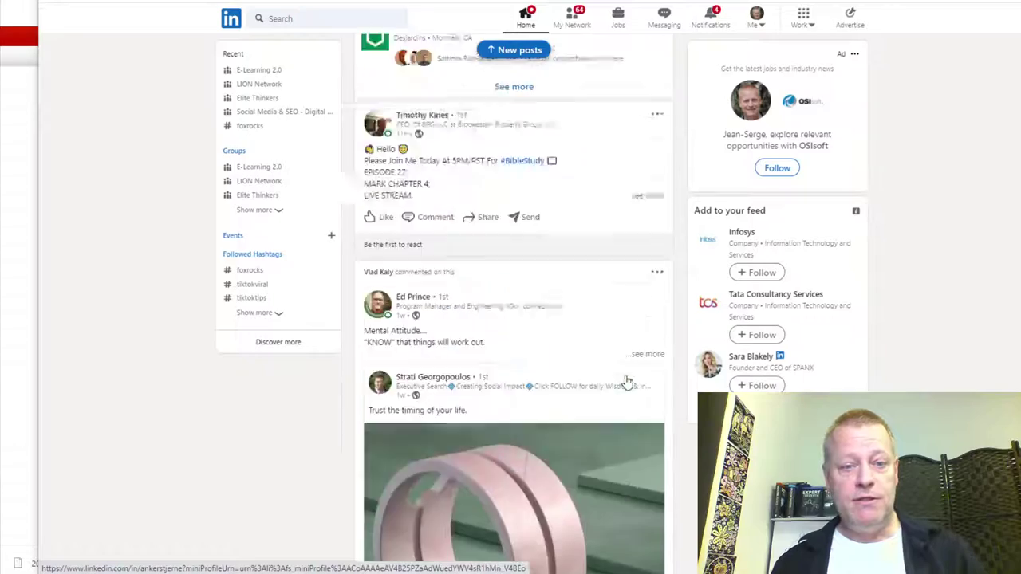
pyautogui.scroll(20, 627, 383)
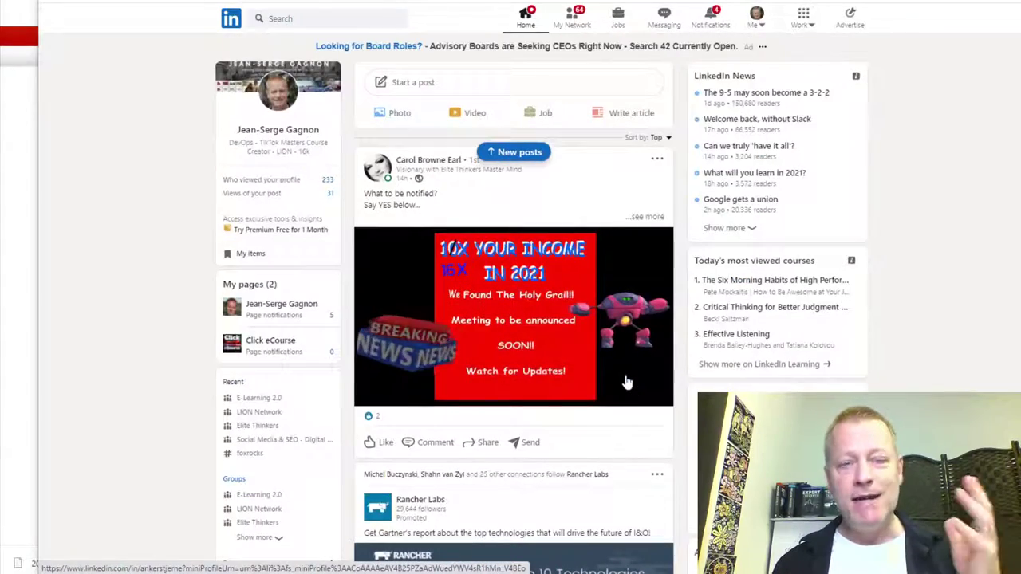
pyautogui.scroll(-2, 628, 382)
pyautogui.scroll(2, 628, 380)
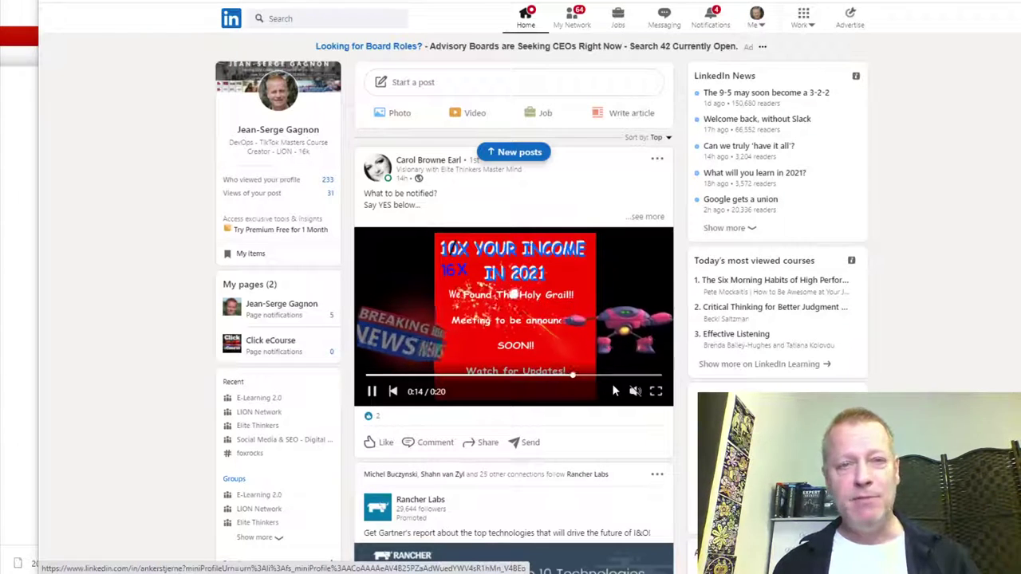
pyautogui.scroll(-1, 618, 389)
pyautogui.scroll(-20, 621, 389)
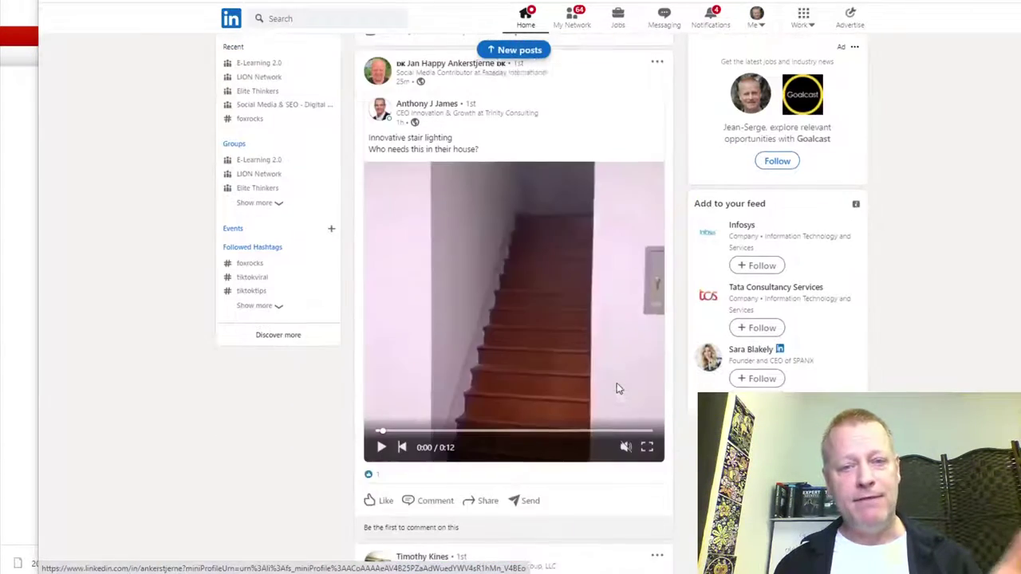
pyautogui.scroll(-20, 636, 391)
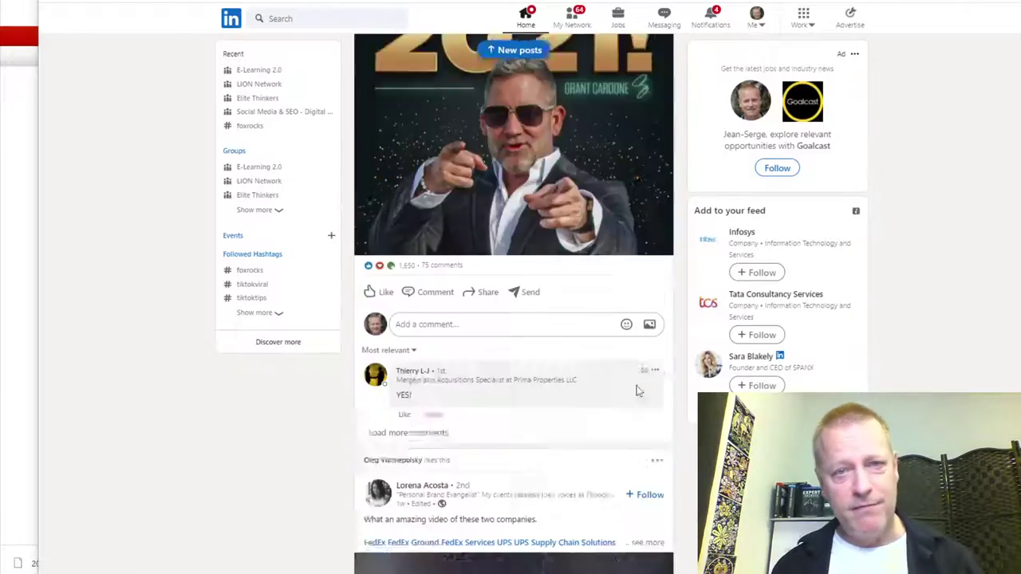
pyautogui.scroll(20, 637, 391)
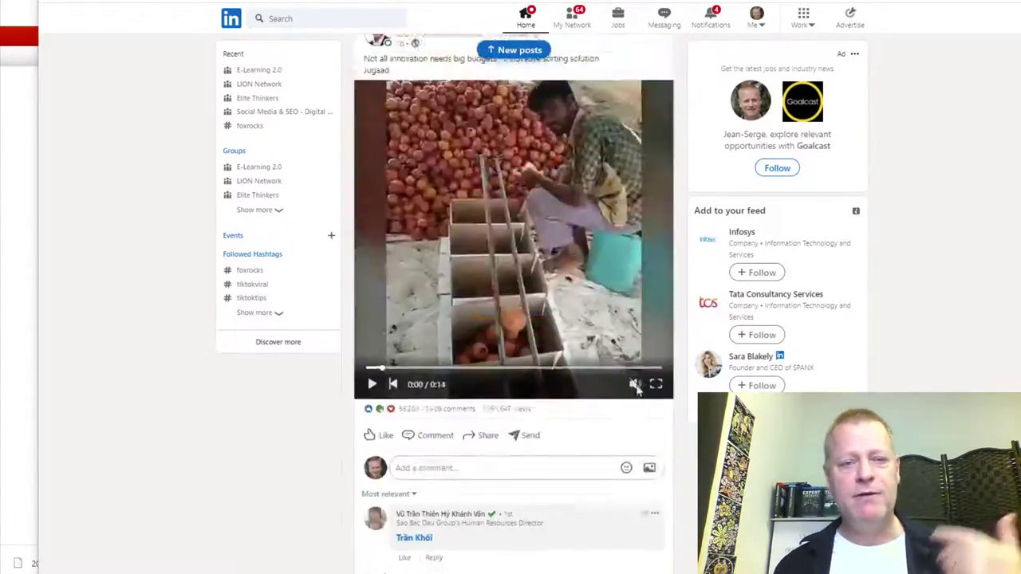
pyautogui.scroll(20, 638, 391)
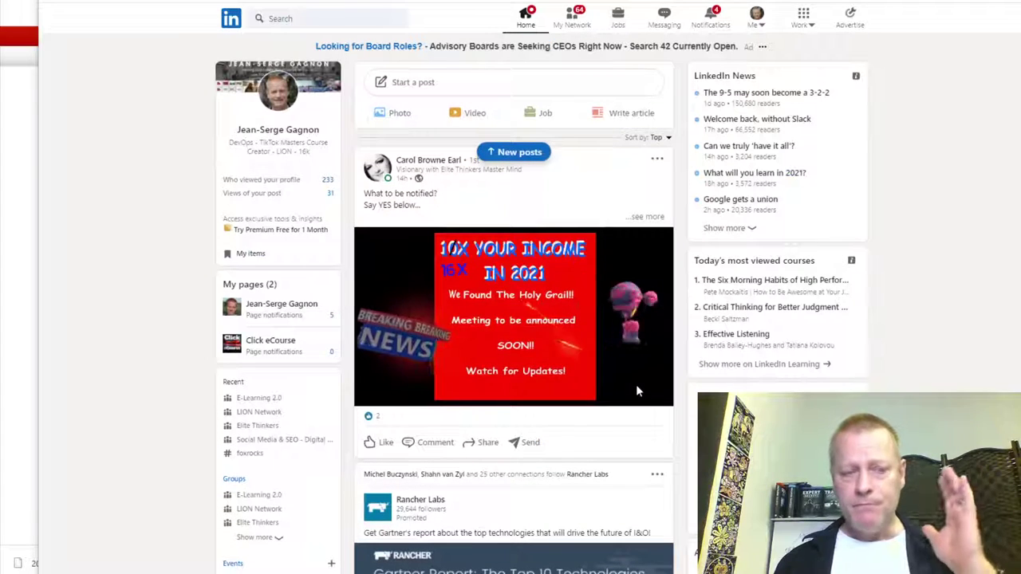
pyautogui.moveTo(506, 350)
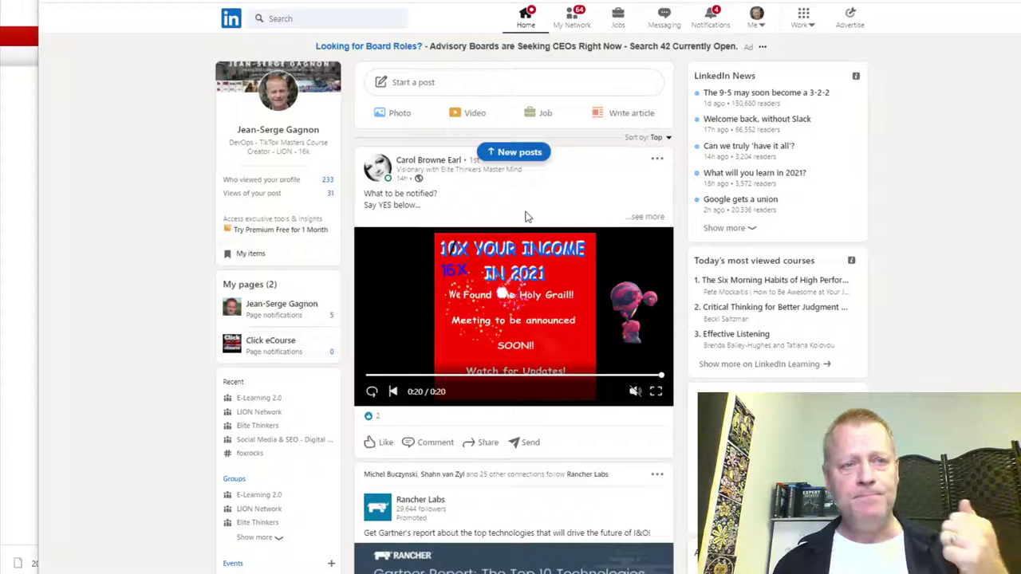
# Switch to the Click eCourse site and open the LinkedIn Profile Secrets course from its course catalogue
pyautogui.hotkey('ctrl', 'Tab')
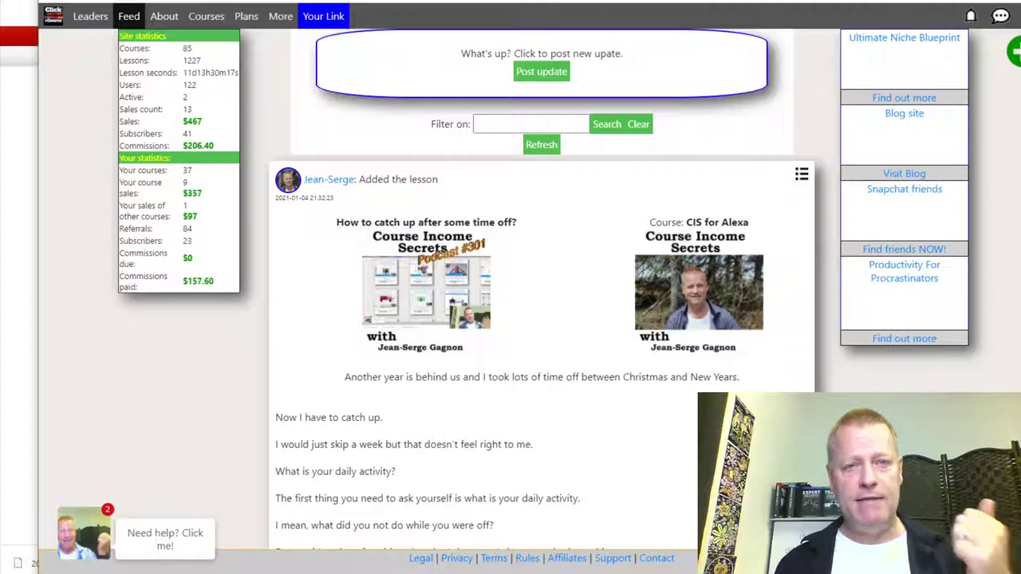
pyautogui.click(199, 24)
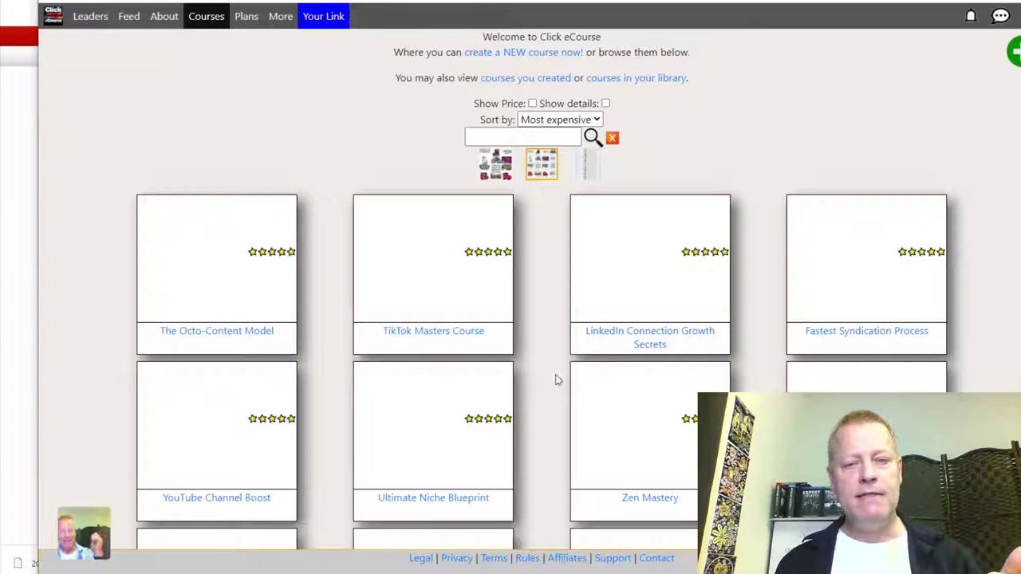
pyautogui.scroll(-2, 706, 345)
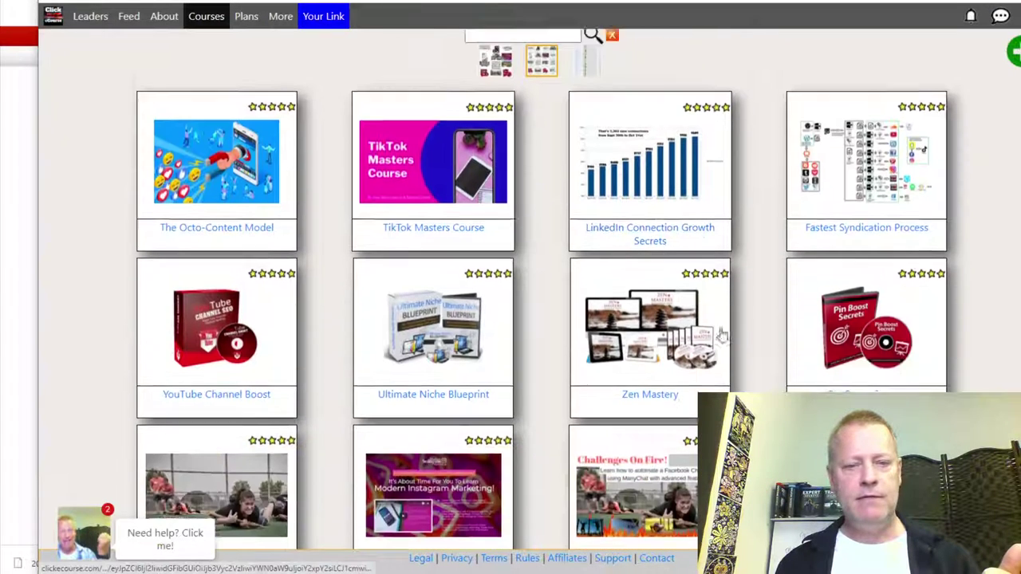
pyautogui.scroll(-2, 747, 302)
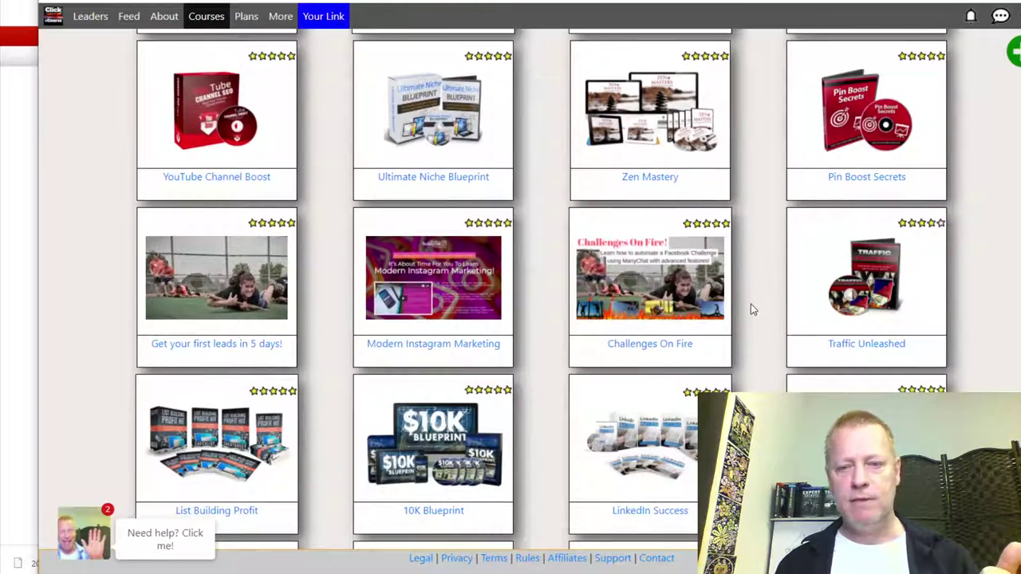
pyautogui.scroll(-3, 761, 295)
pyautogui.scroll(-4, 776, 279)
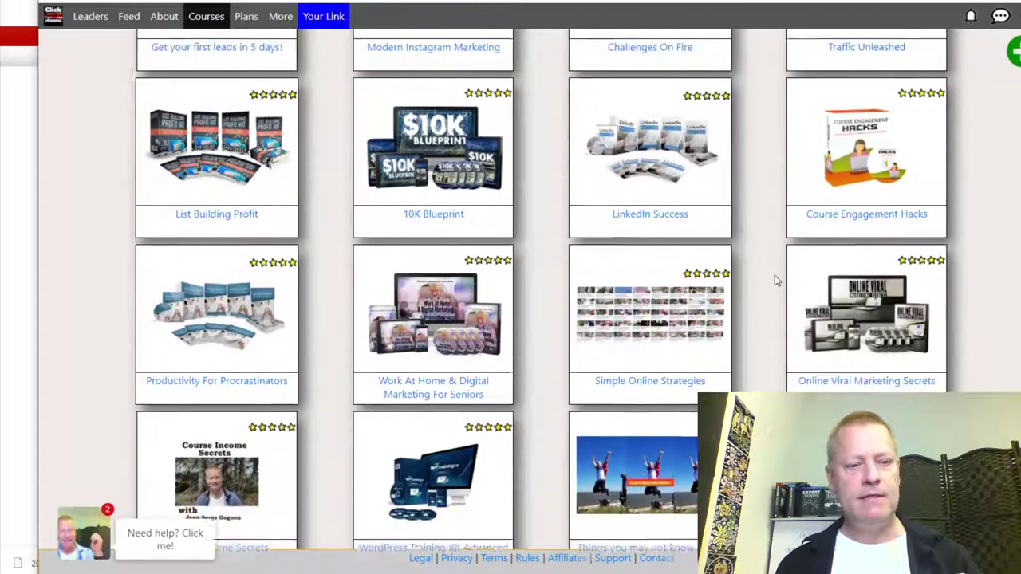
pyautogui.scroll(-3, 775, 280)
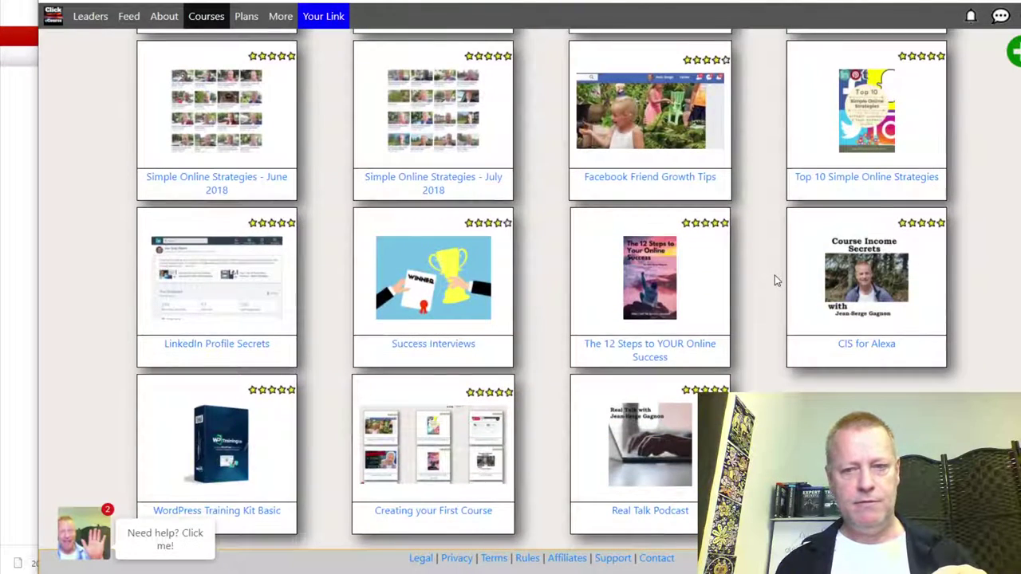
pyautogui.scroll(1, 269, 376)
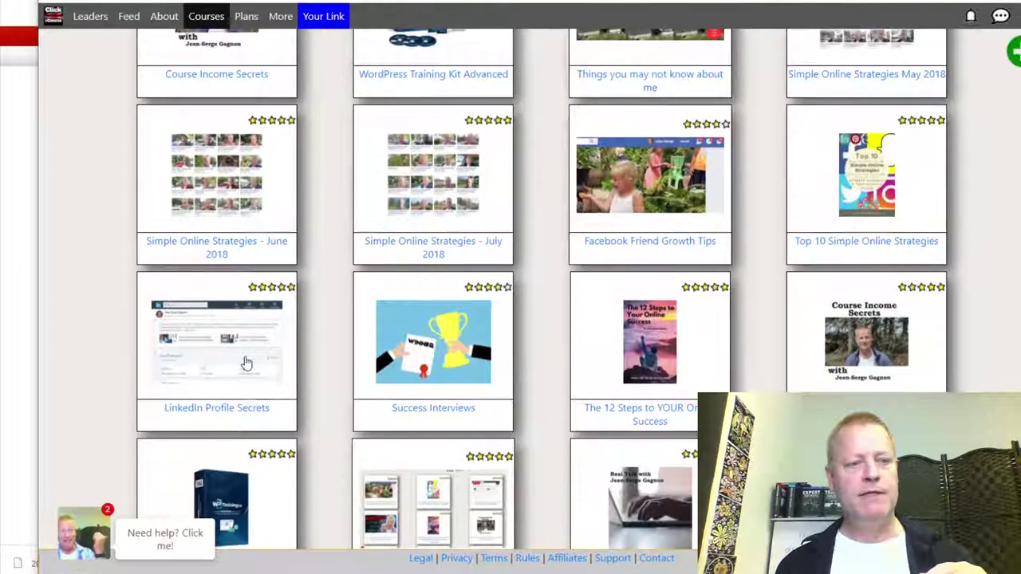
pyautogui.scroll(-1, 240, 343)
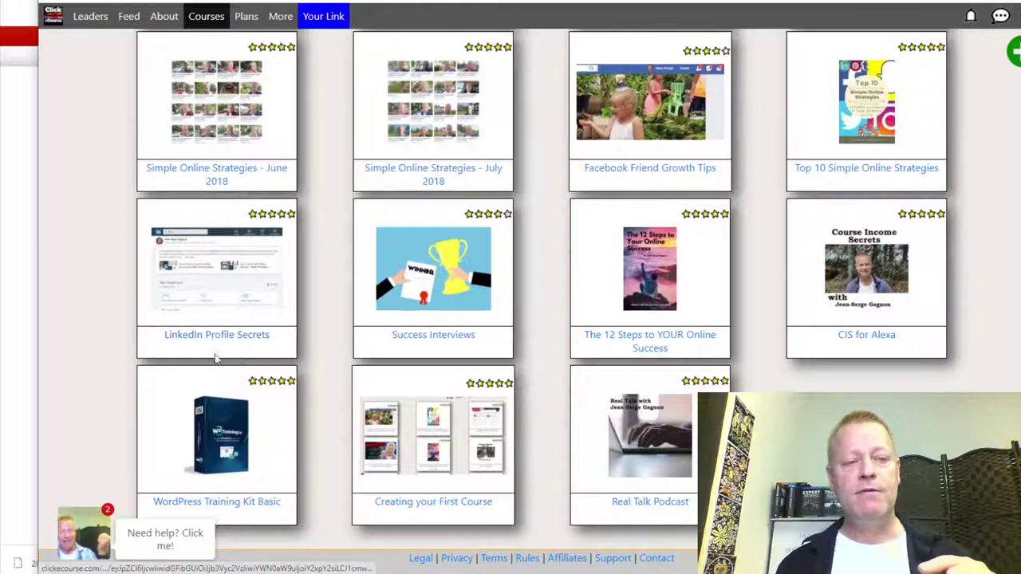
pyautogui.click(216, 340)
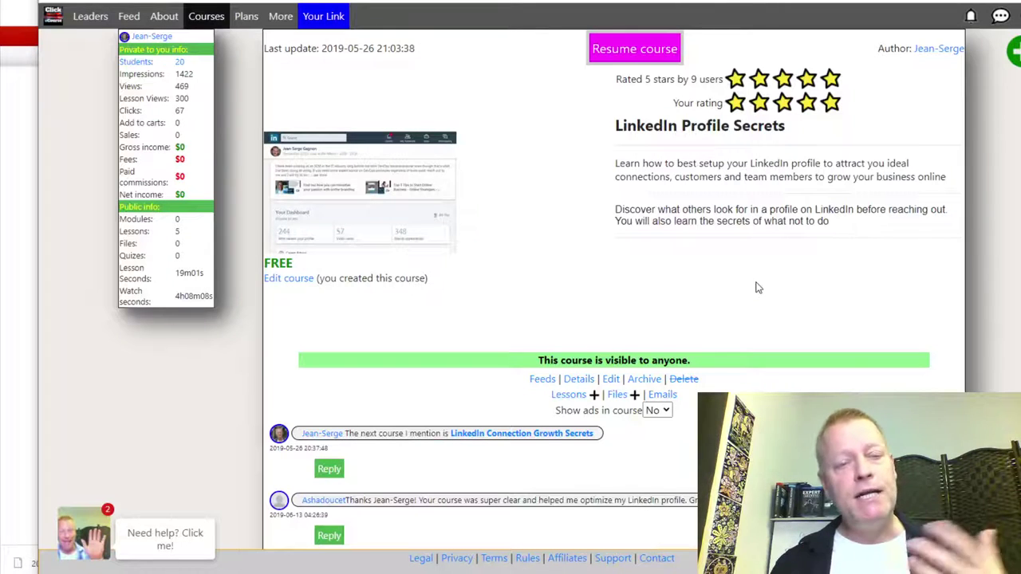
# Review the LinkedIn Profile Secrets lessons from Introduction to Conclusion and return to the course overview
pyautogui.scroll(-7, 782, 260)
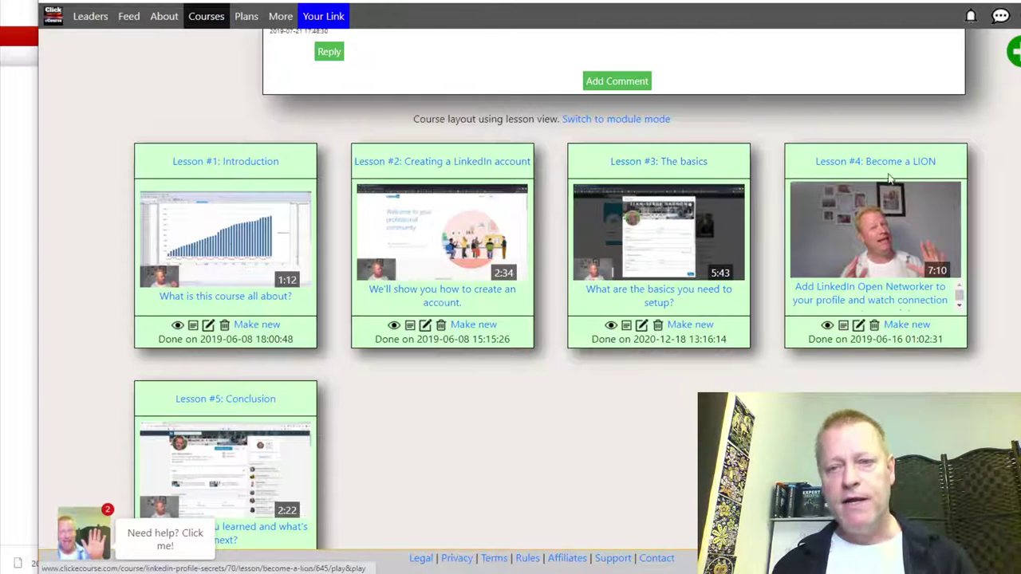
pyautogui.scroll(-3, 659, 184)
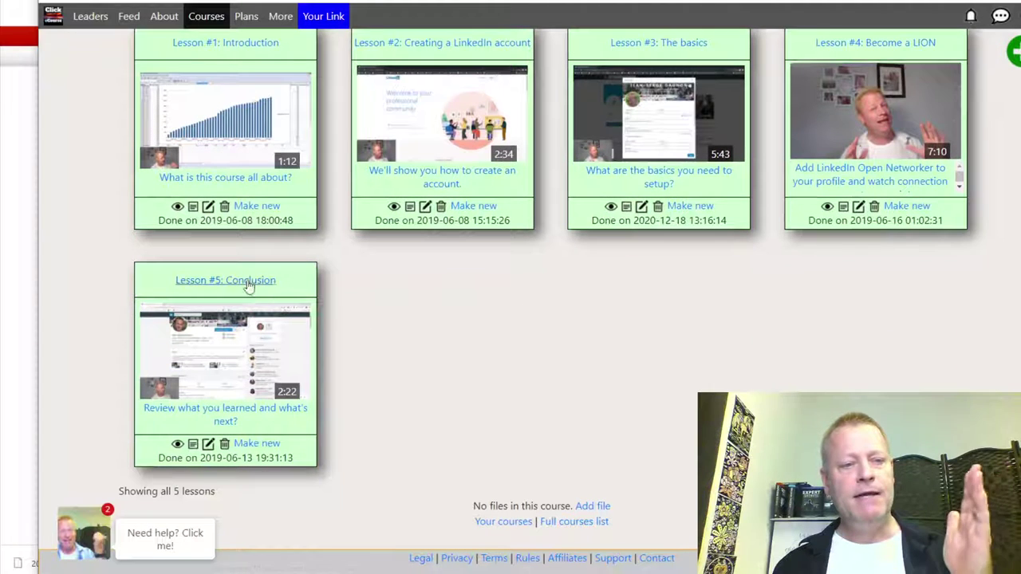
pyautogui.scroll(3, 828, 182)
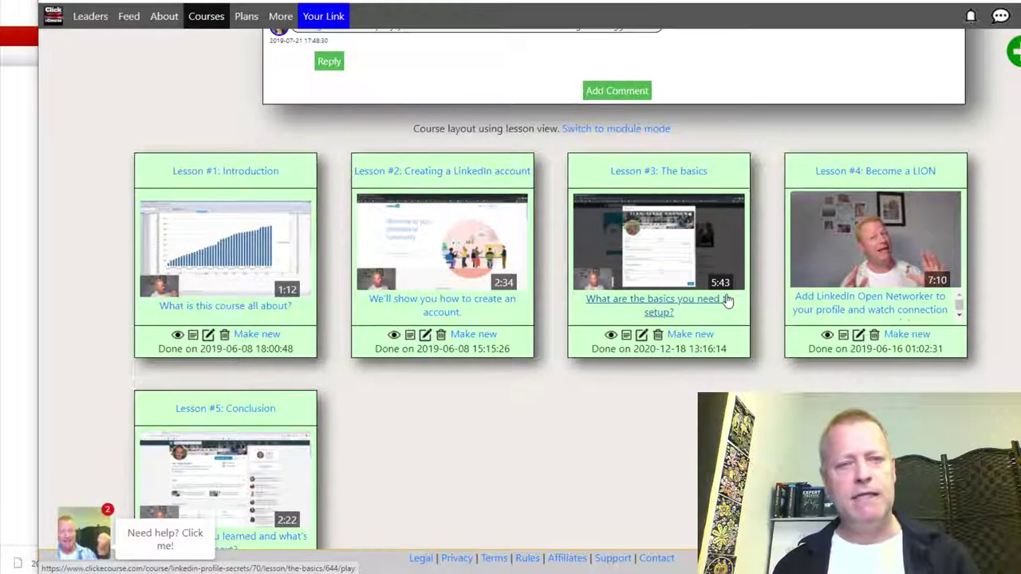
pyautogui.scroll(5, 725, 300)
pyautogui.scroll(2, 672, 325)
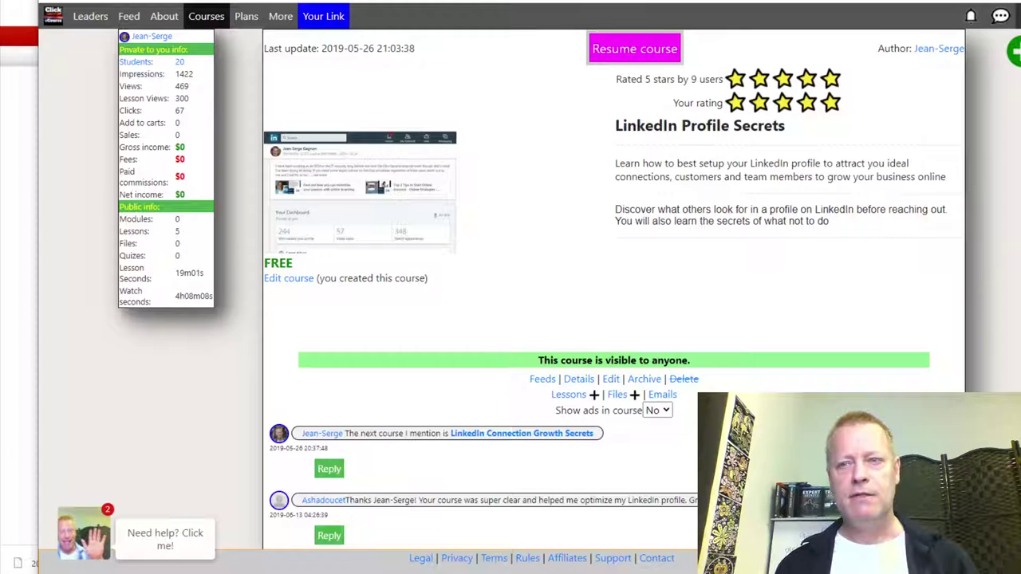
pyautogui.click(1009, 1)
pyautogui.click(952, 24)
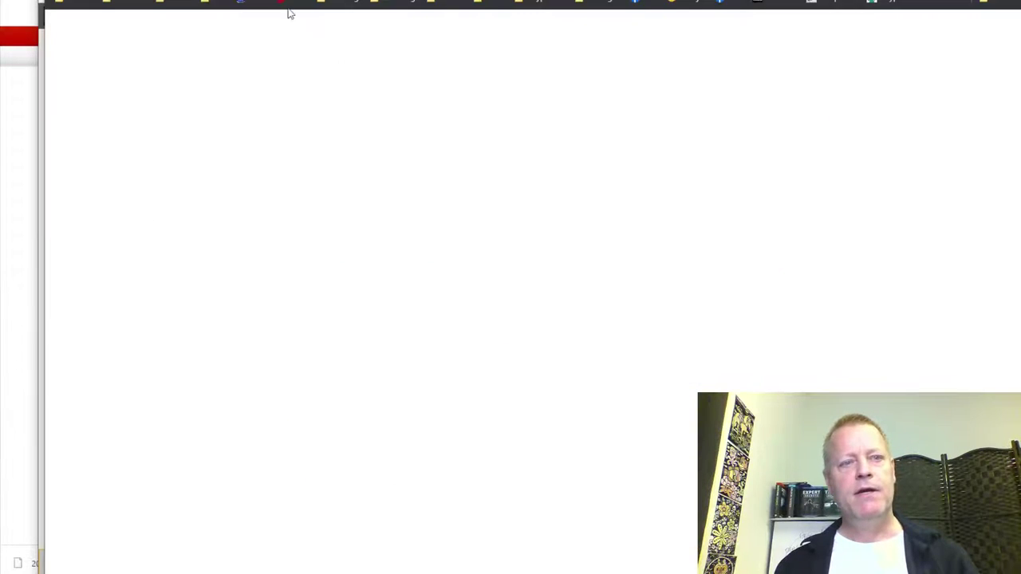
pyautogui.write('https://www.clickecourse.com/course/linkedin-profile-secrets/70')
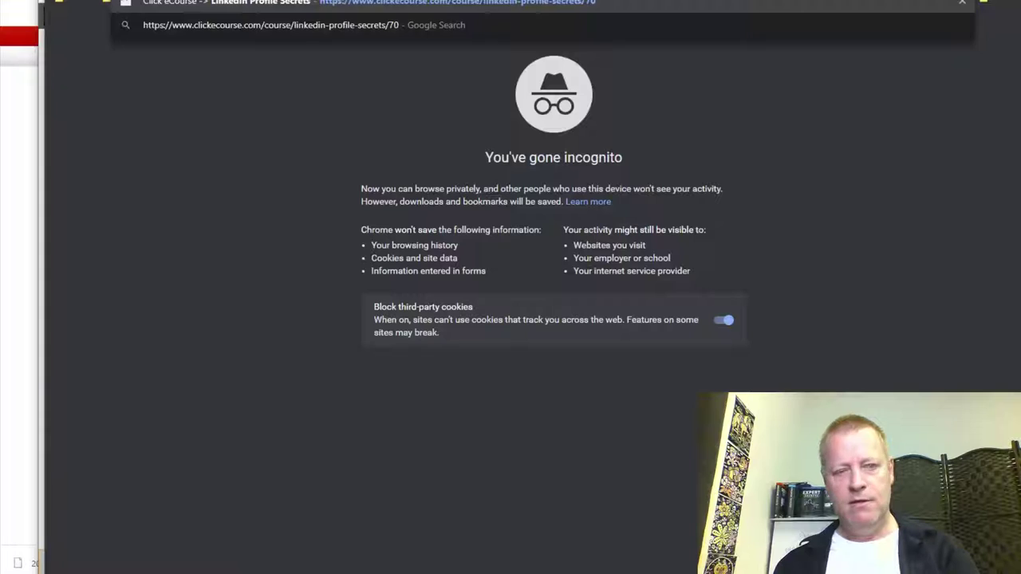
pyautogui.press('Return')
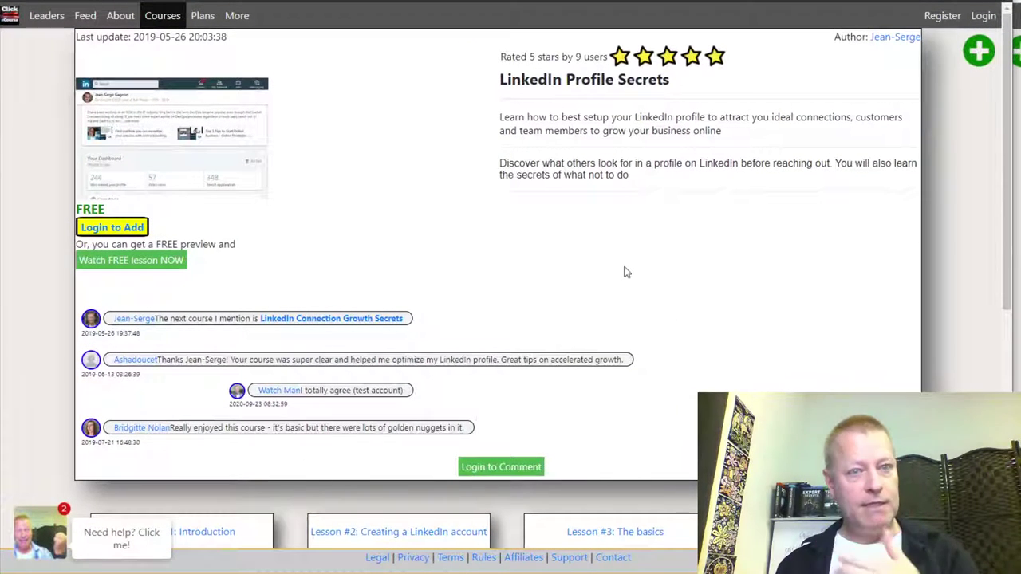
# Check the logged-out course access options, view the login form and its registration alternative, and close the form
pyautogui.scroll(-2, 404, 223)
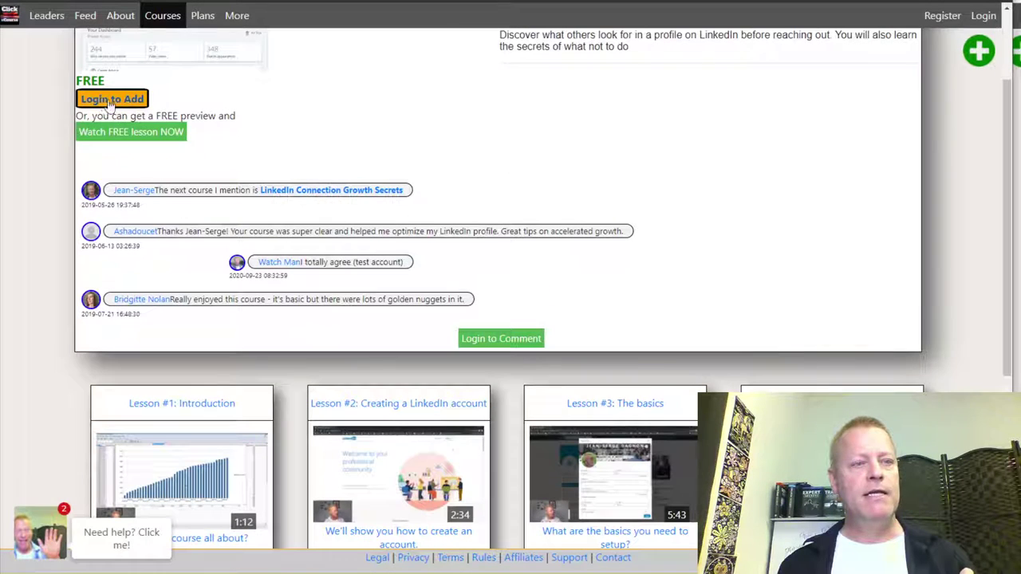
pyautogui.scroll(-4, 471, 329)
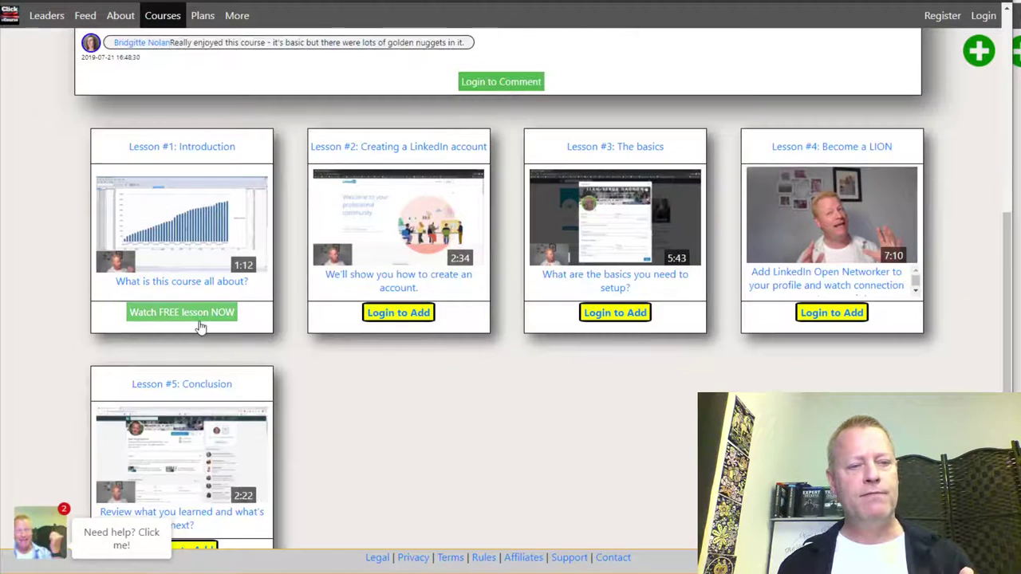
pyautogui.scroll(5, 205, 284)
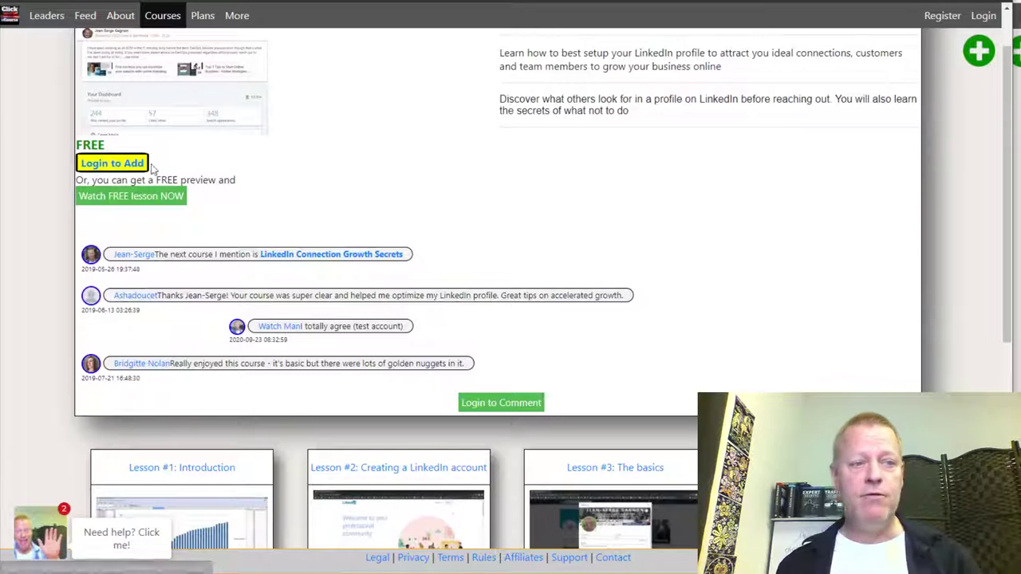
pyautogui.click(130, 163)
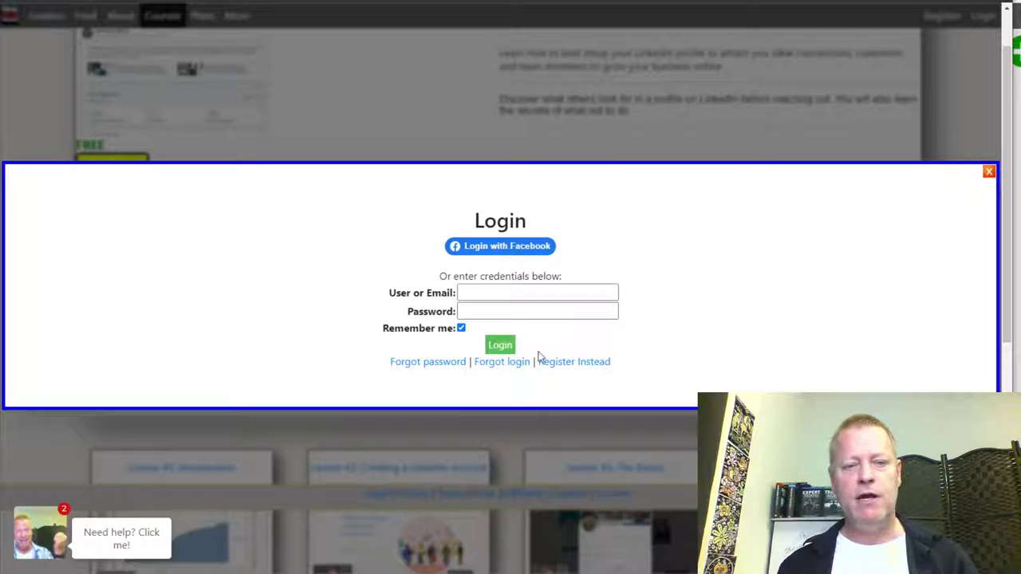
pyautogui.click(566, 363)
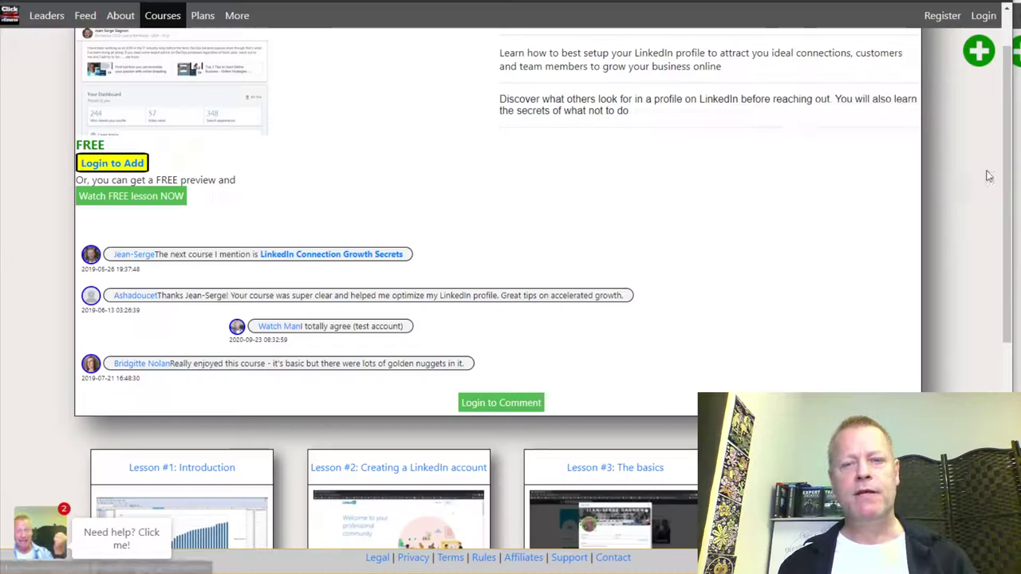
pyautogui.click(988, 172)
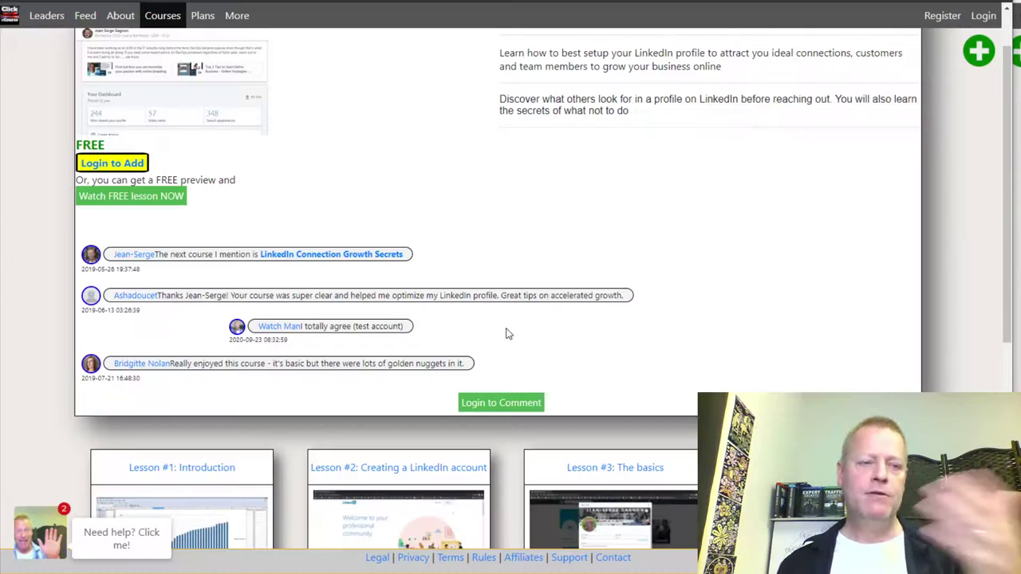
# Look through the lesson list to compare free and login-only lessons on the logged-out LinkedIn Profile Secrets page
pyautogui.scroll(-3, 506, 335)
pyautogui.scroll(-3, 360, 391)
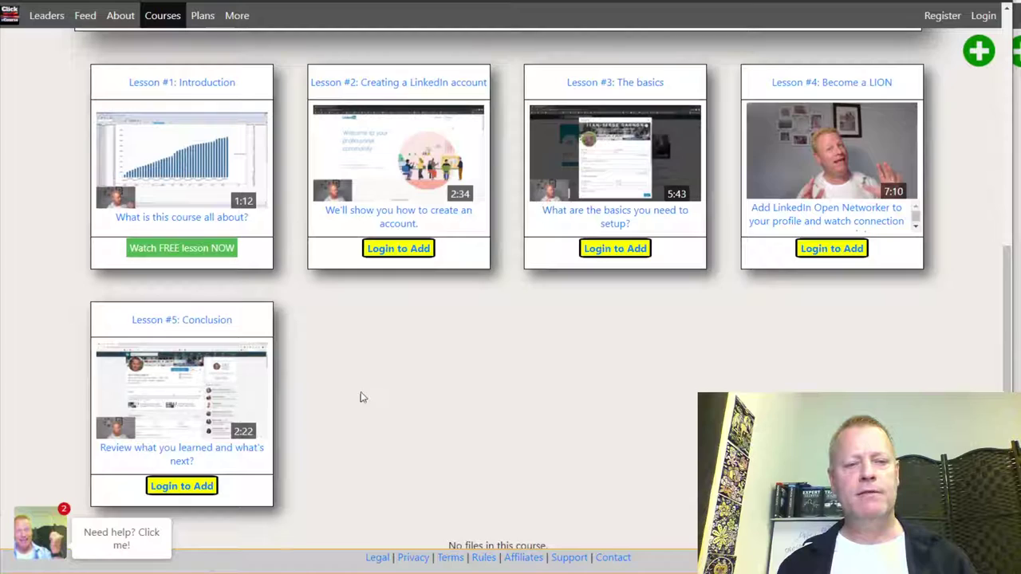
pyautogui.scroll(6, 563, 375)
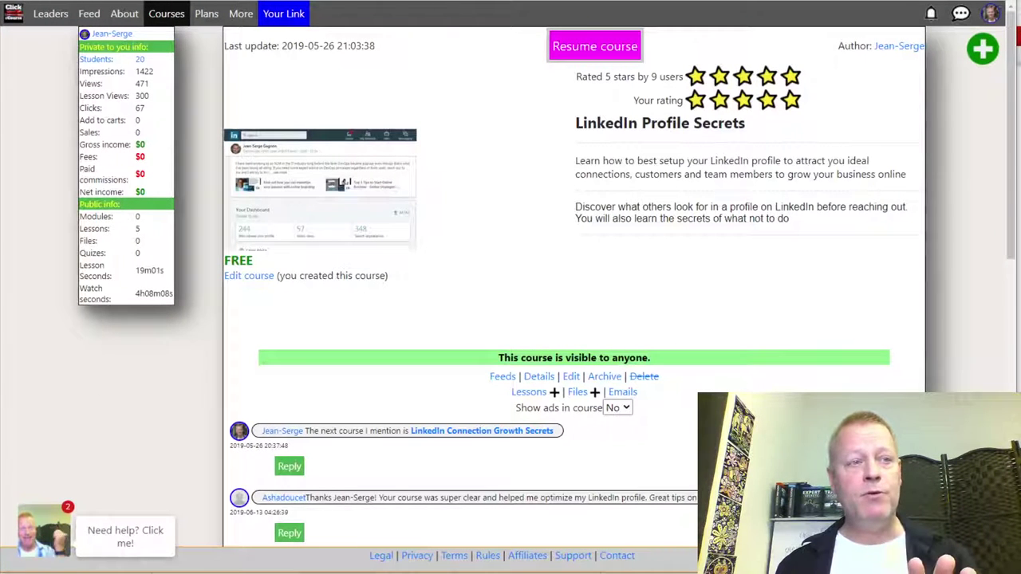
# Switch to LinkedIn, open your own profile, and review its sections from About through Experience, Skills and Recommendations to Interests
pyautogui.click(144, 2)
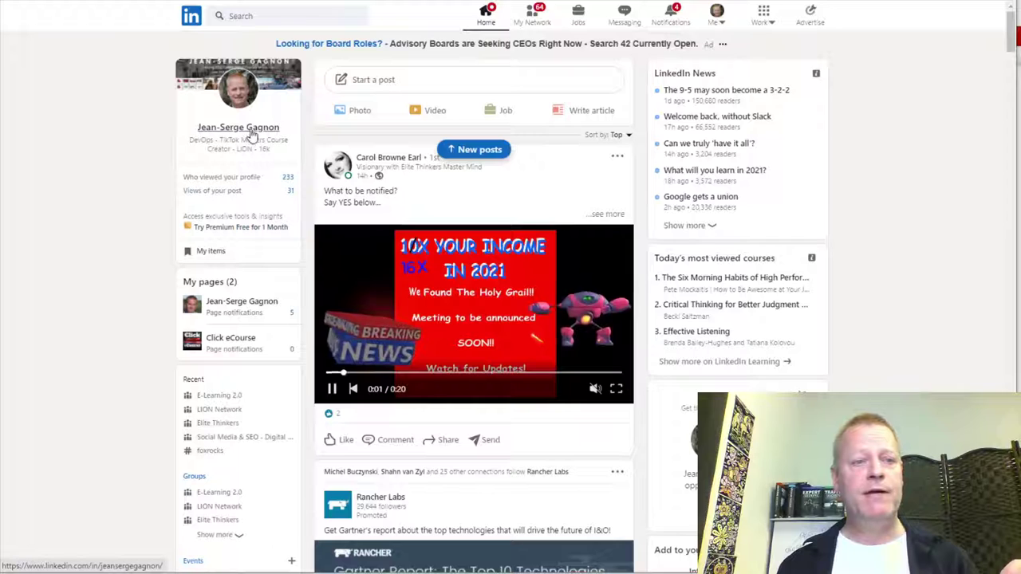
pyautogui.click(288, 176)
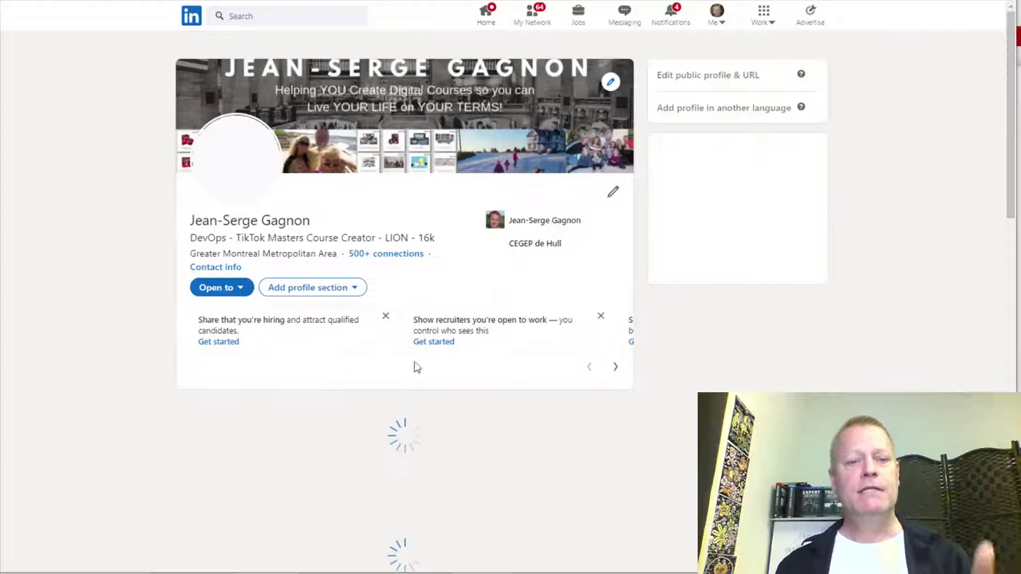
pyautogui.scroll(-5, 520, 356)
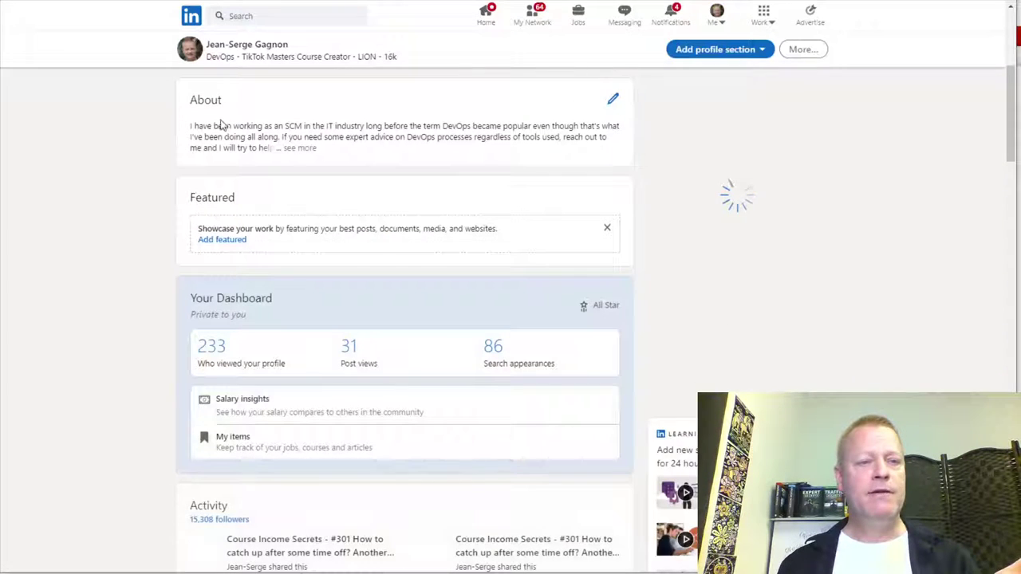
pyautogui.scroll(-2, 366, 239)
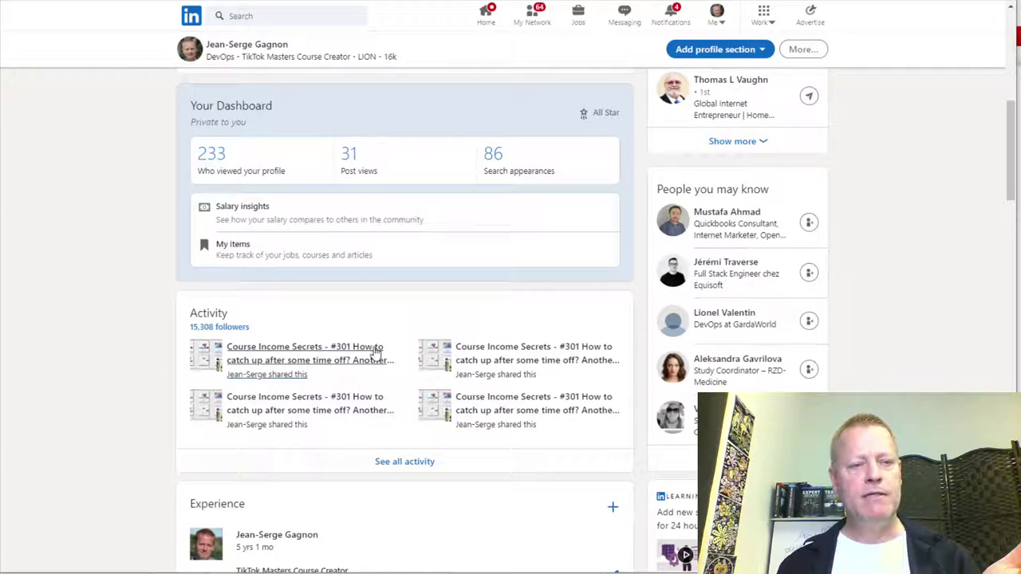
pyautogui.scroll(-3, 376, 354)
pyautogui.scroll(-3, 389, 328)
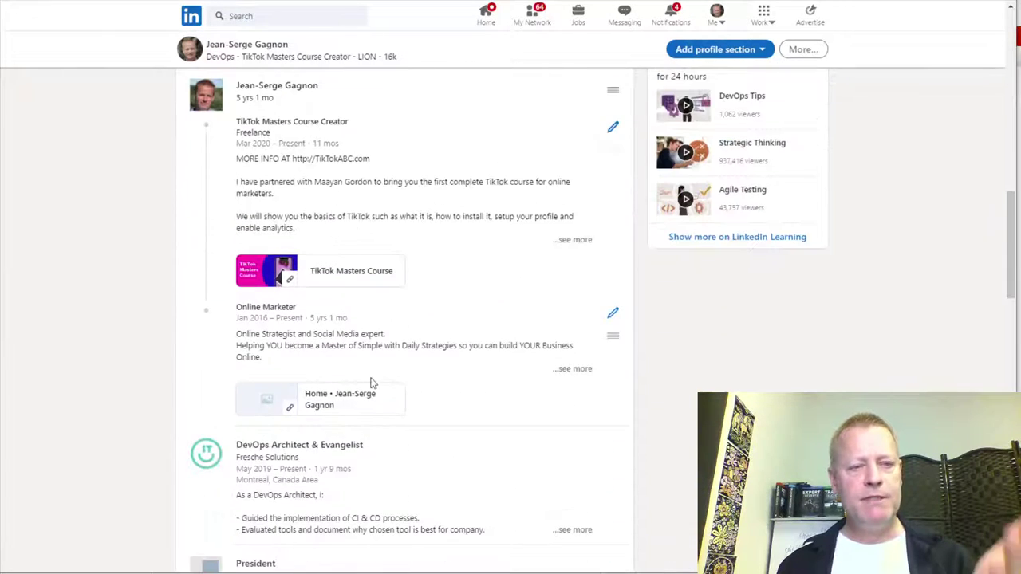
pyautogui.scroll(-3, 375, 391)
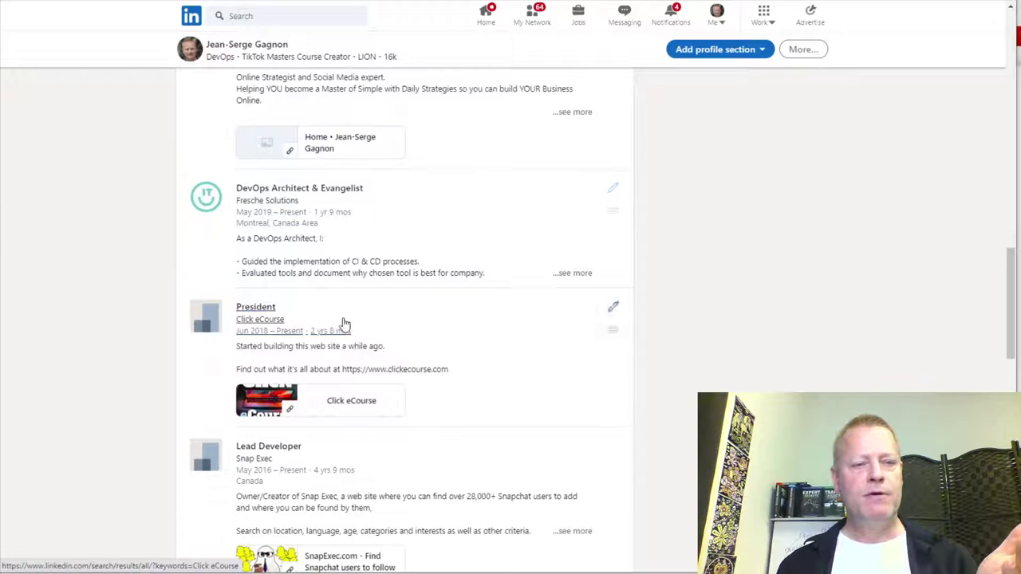
pyautogui.scroll(-3, 338, 324)
pyautogui.scroll(-3, 265, 274)
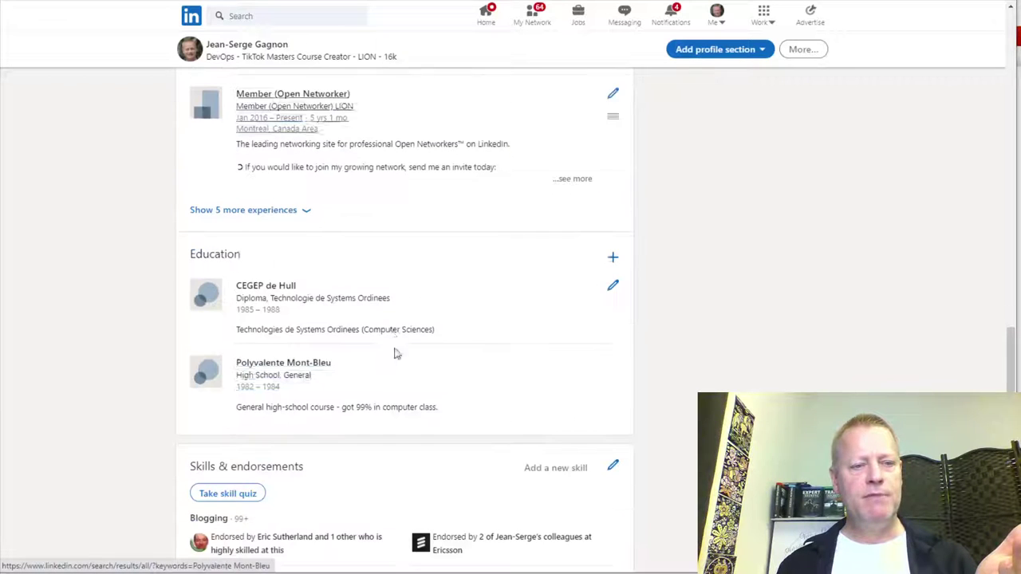
pyautogui.scroll(-3, 325, 328)
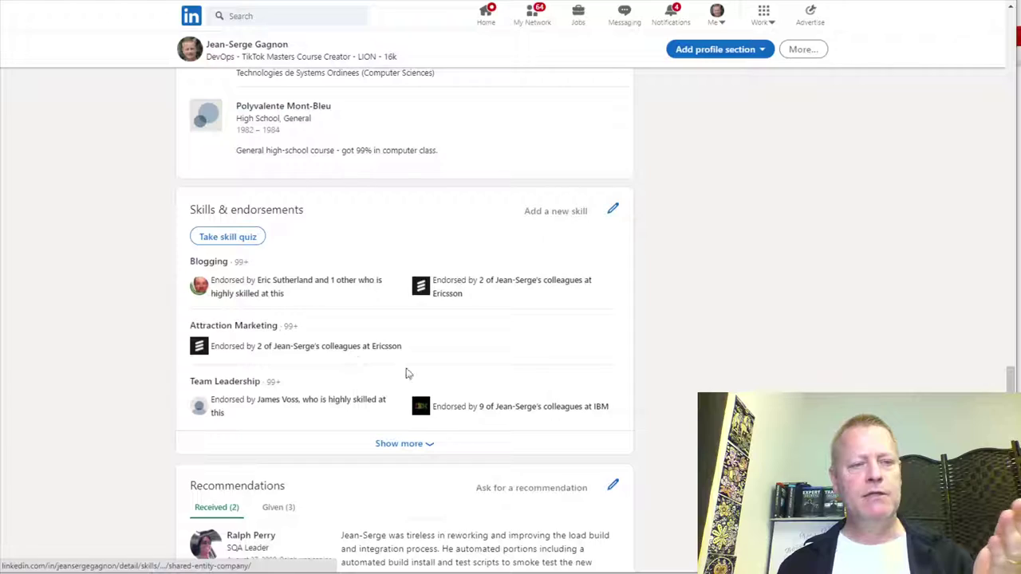
pyautogui.scroll(-4, 388, 399)
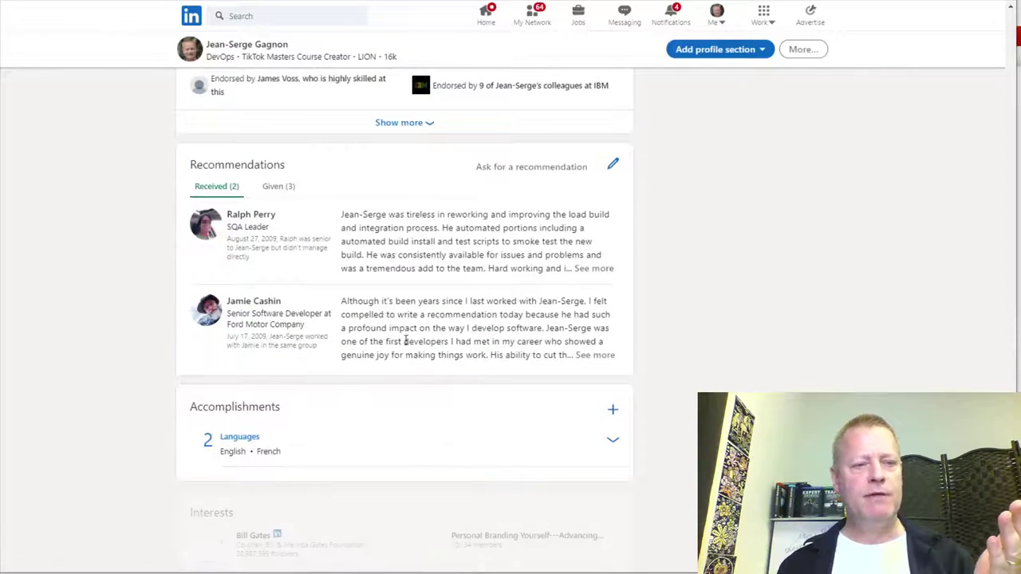
pyautogui.scroll(-3, 343, 351)
pyautogui.scroll(20, 497, 331)
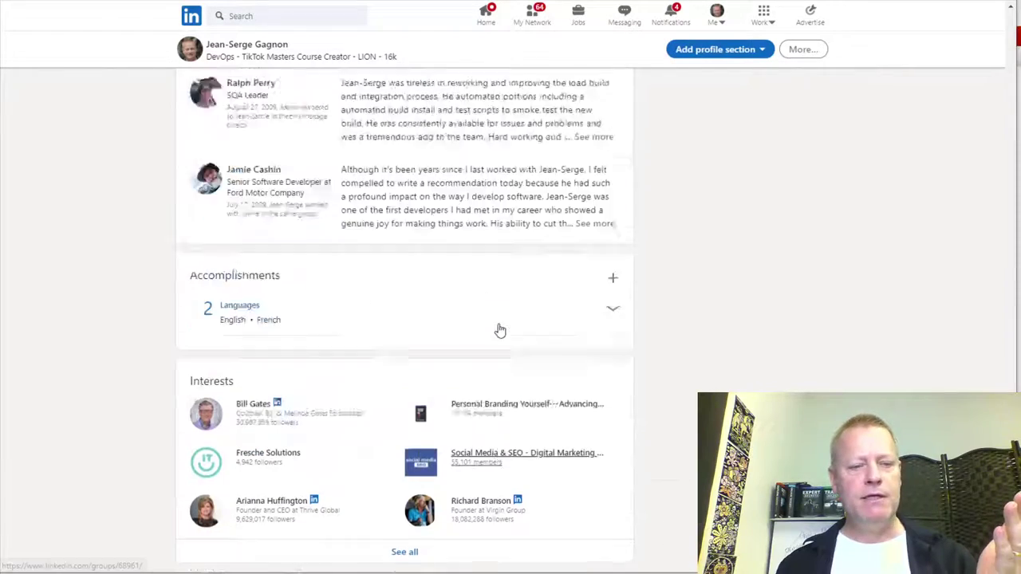
pyautogui.scroll(2, 499, 324)
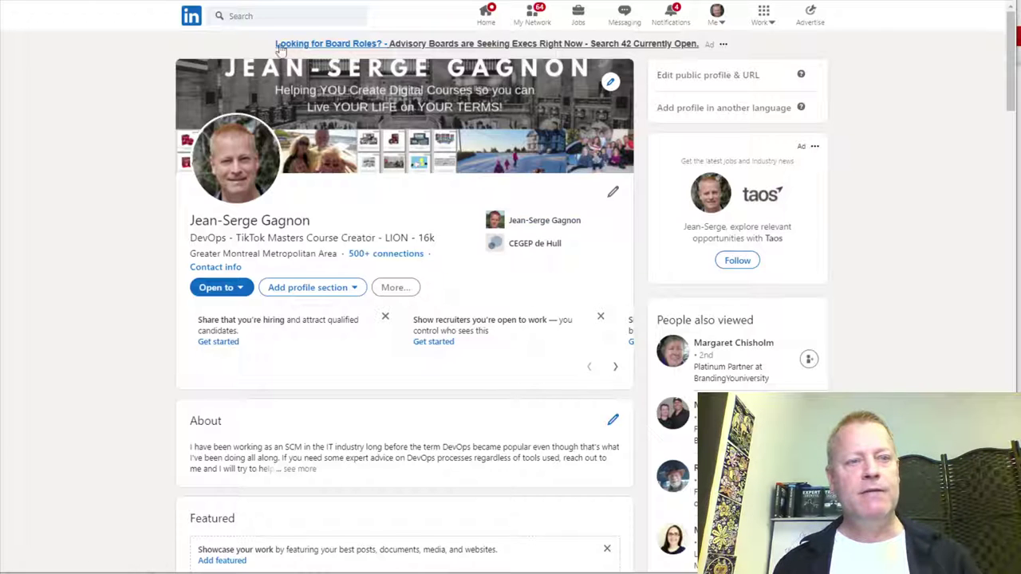
# Search LinkedIn for "devops" and restrict the results to people
pyautogui.click(259, 18)
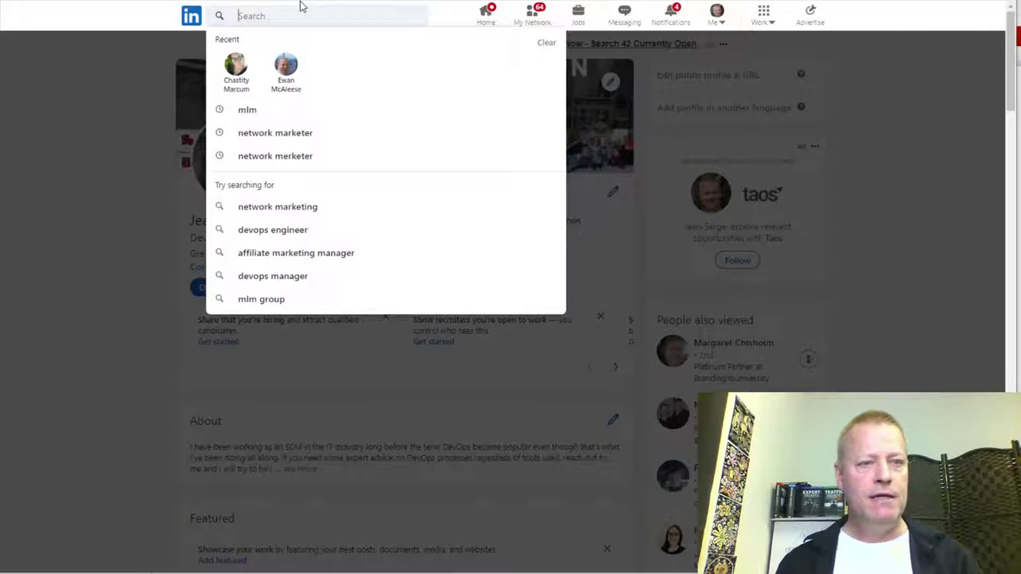
pyautogui.write('devops')
pyautogui.press('Return')
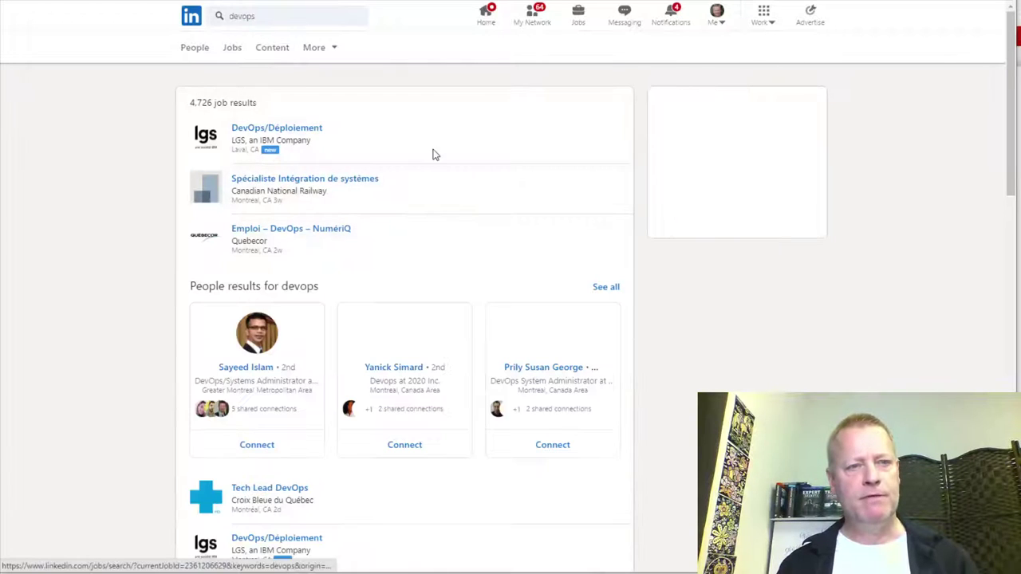
pyautogui.scroll(-3, 439, 351)
pyautogui.scroll(3, 401, 285)
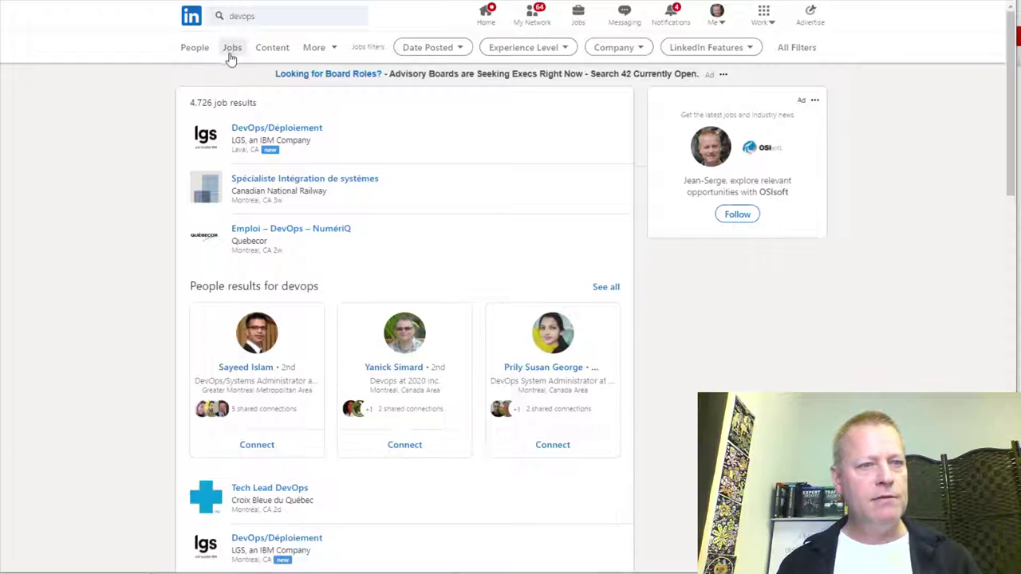
pyautogui.click(195, 48)
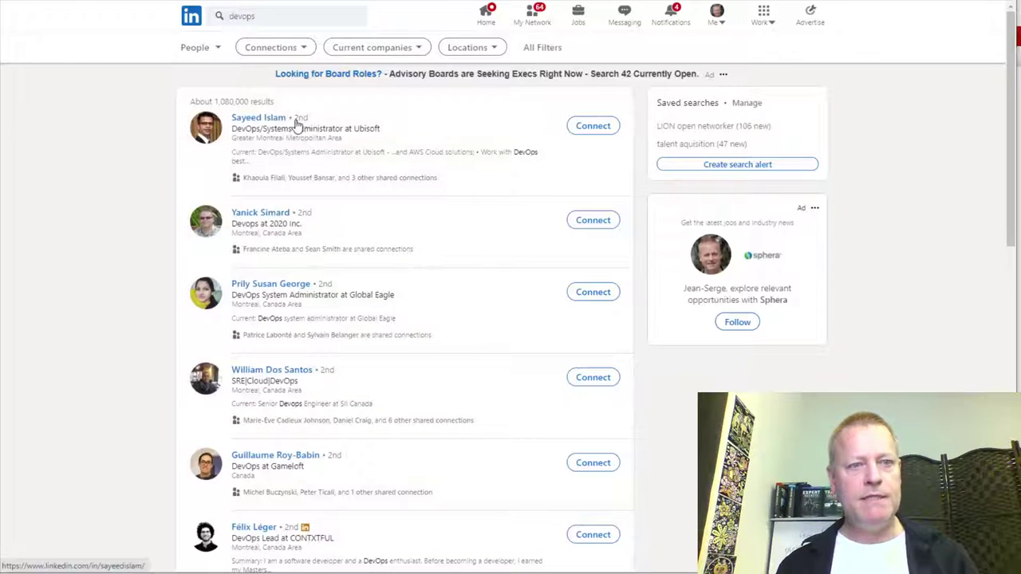
# Filter the devops people results to 1st-degree connections and look through the filtered list
pyautogui.scroll(-3, 335, 455)
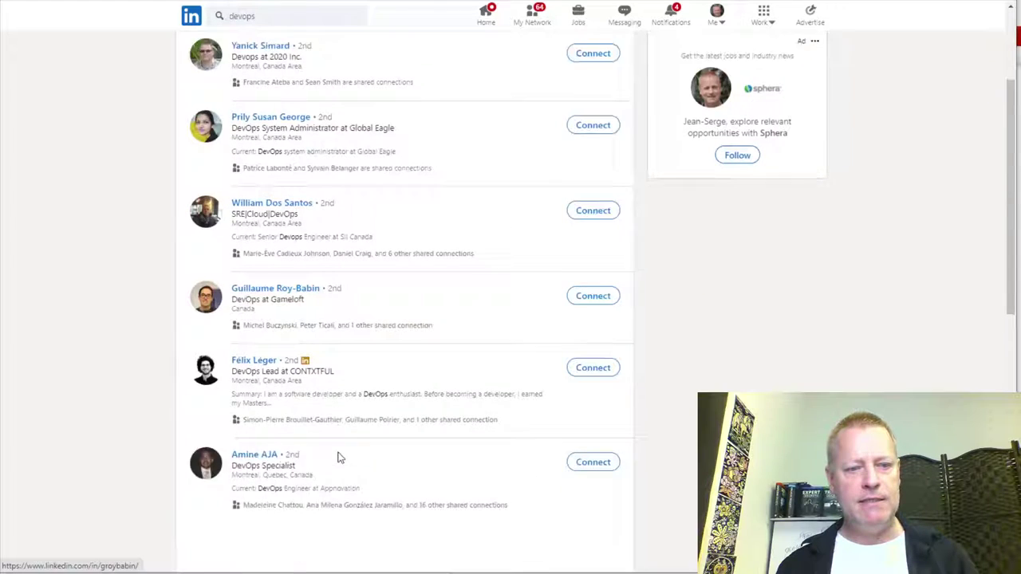
pyautogui.scroll(-2, 312, 387)
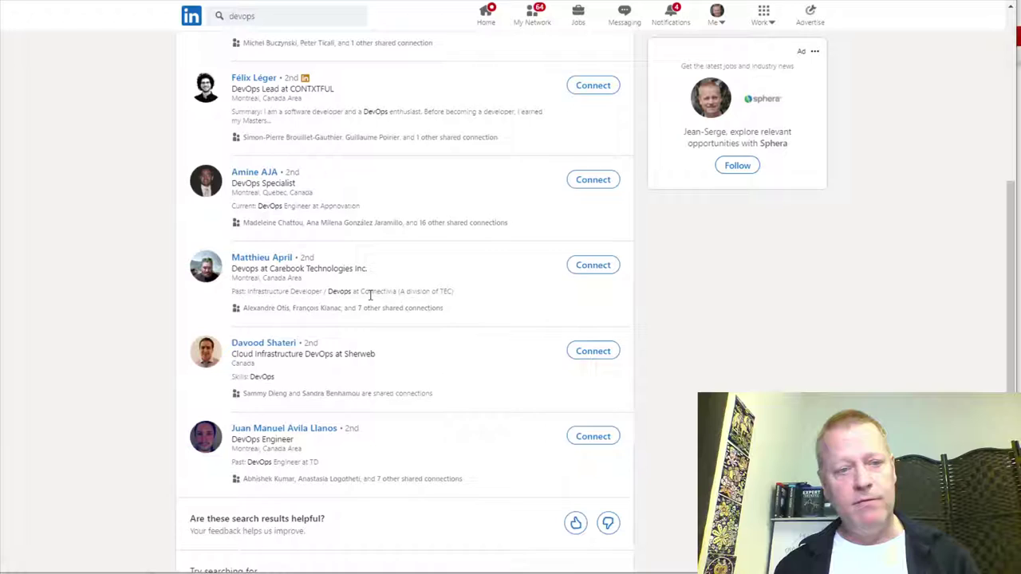
pyautogui.scroll(-3, 369, 295)
pyautogui.scroll(10, 423, 209)
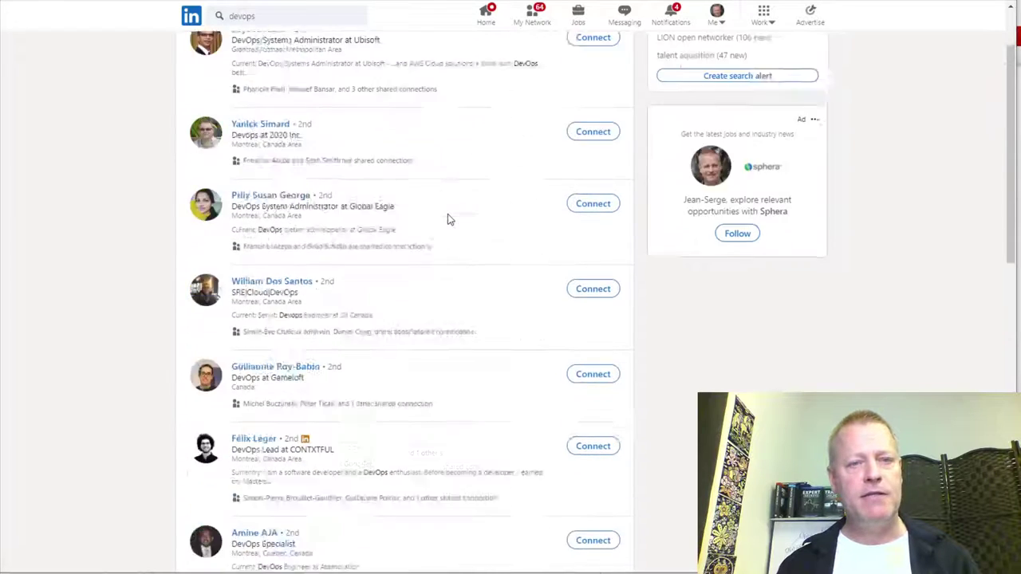
pyautogui.click(298, 53)
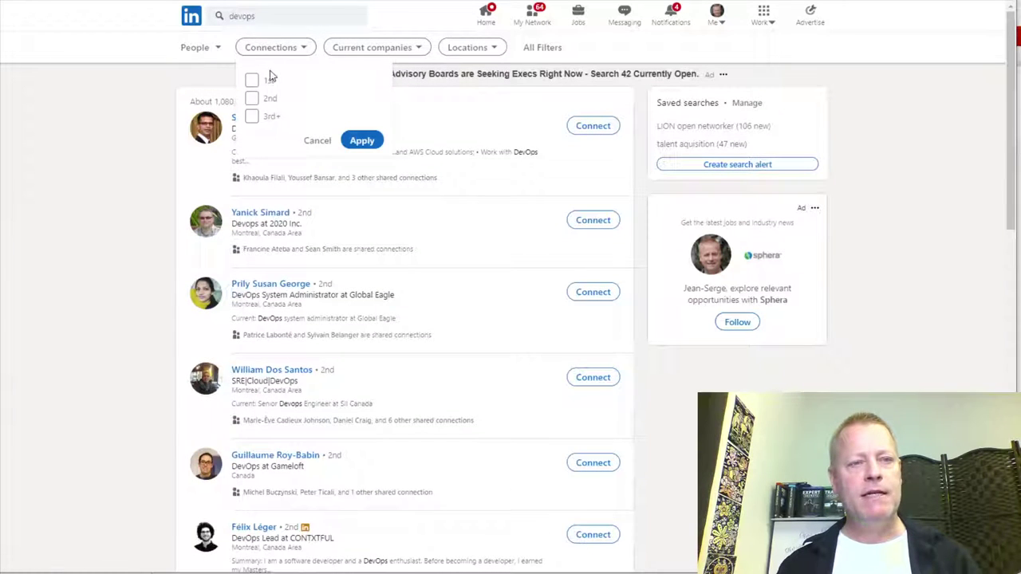
pyautogui.click(361, 141)
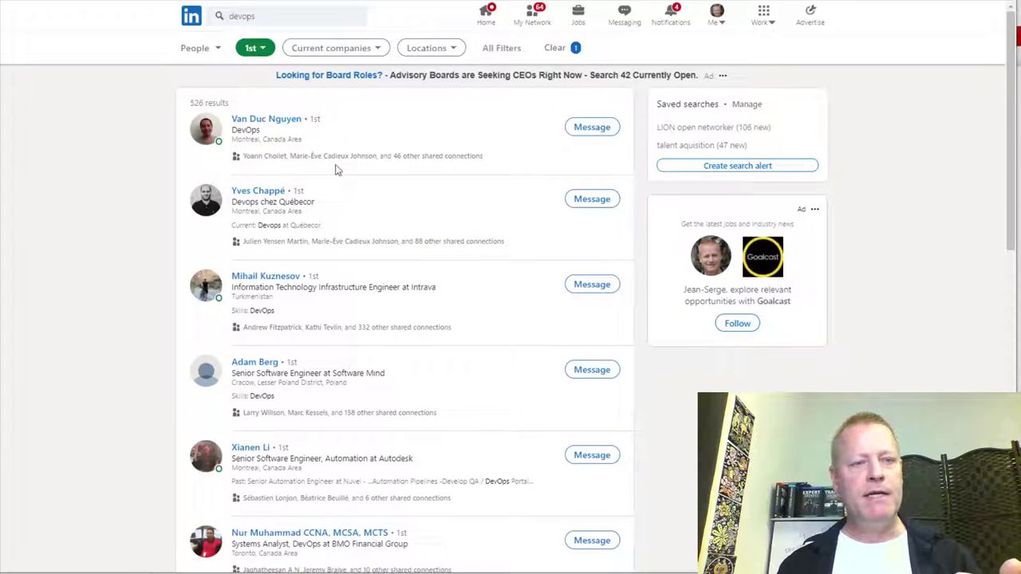
pyautogui.scroll(-1, 359, 187)
pyautogui.scroll(-7, 355, 204)
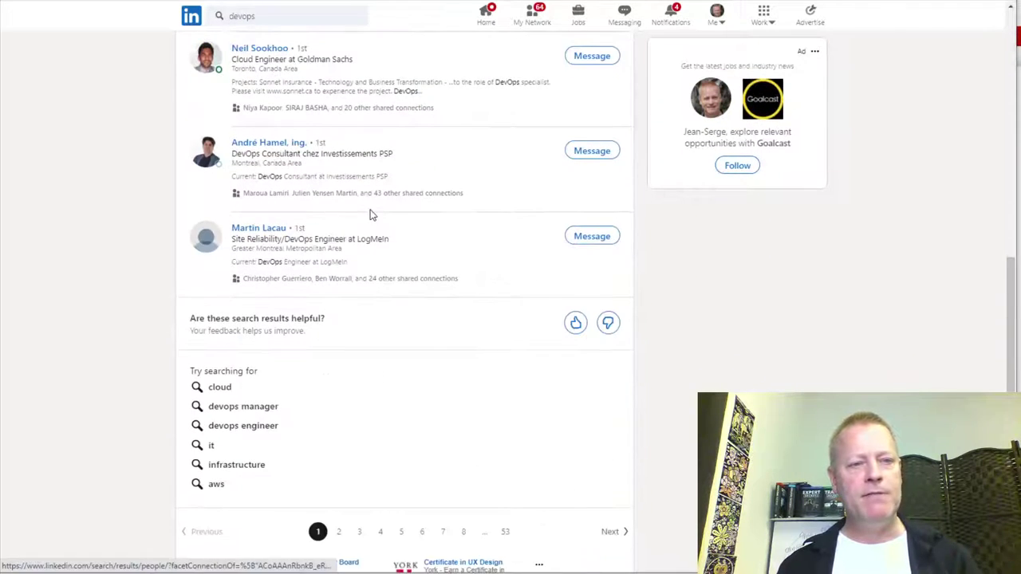
pyautogui.scroll(8, 369, 214)
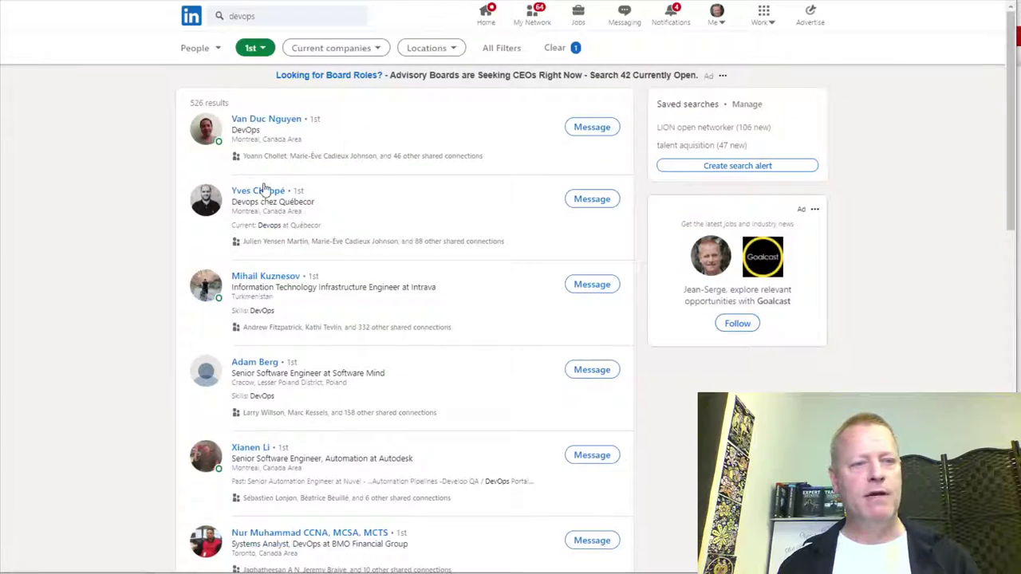
pyautogui.scroll(-8, 446, 241)
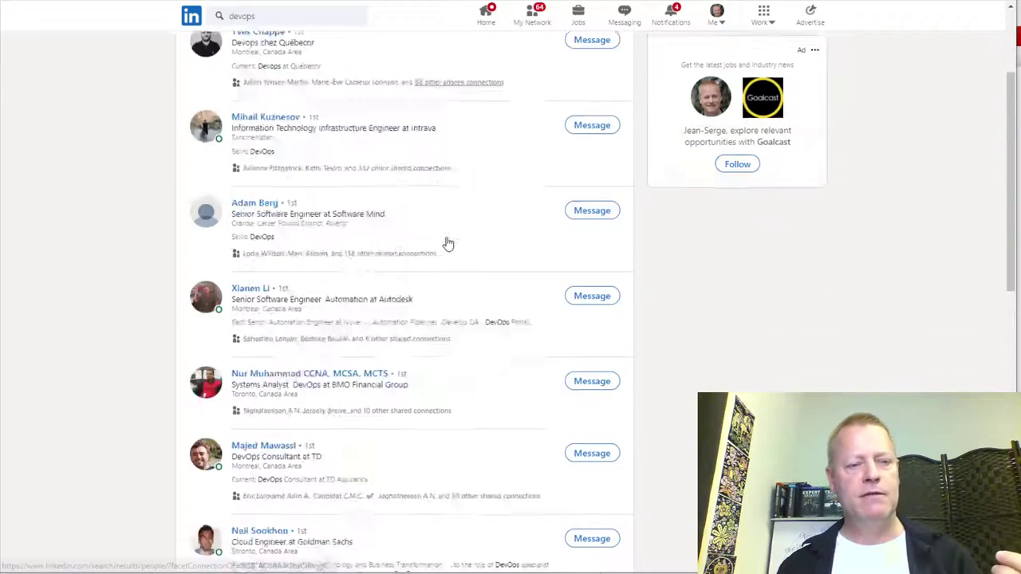
pyautogui.scroll(4, 447, 242)
pyautogui.scroll(3, 447, 241)
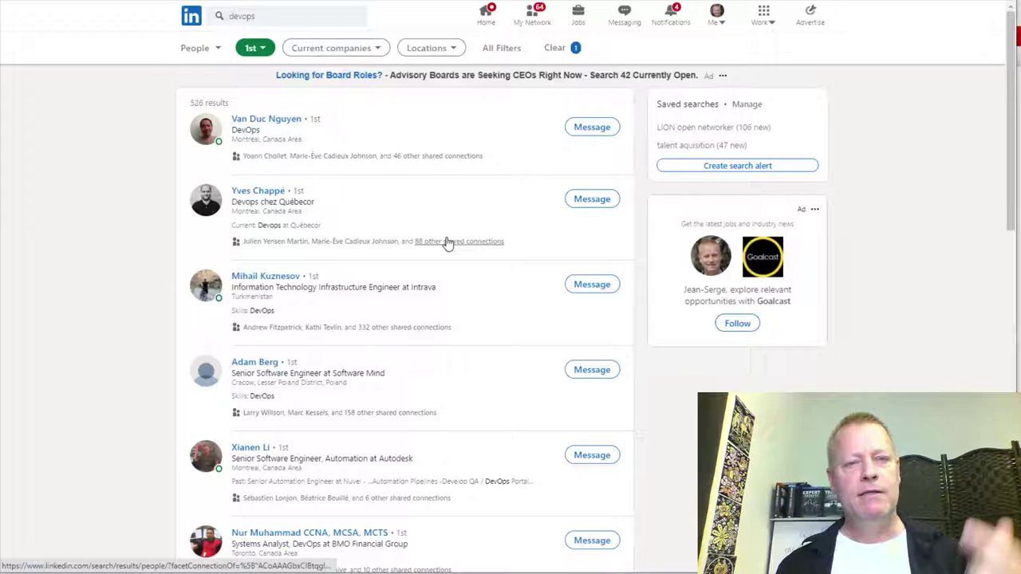
# Change the connections filter so that only 3rd+ is selected, and apply it
pyautogui.click(257, 52)
pyautogui.click(252, 117)
pyautogui.click(252, 81)
pyautogui.click(362, 142)
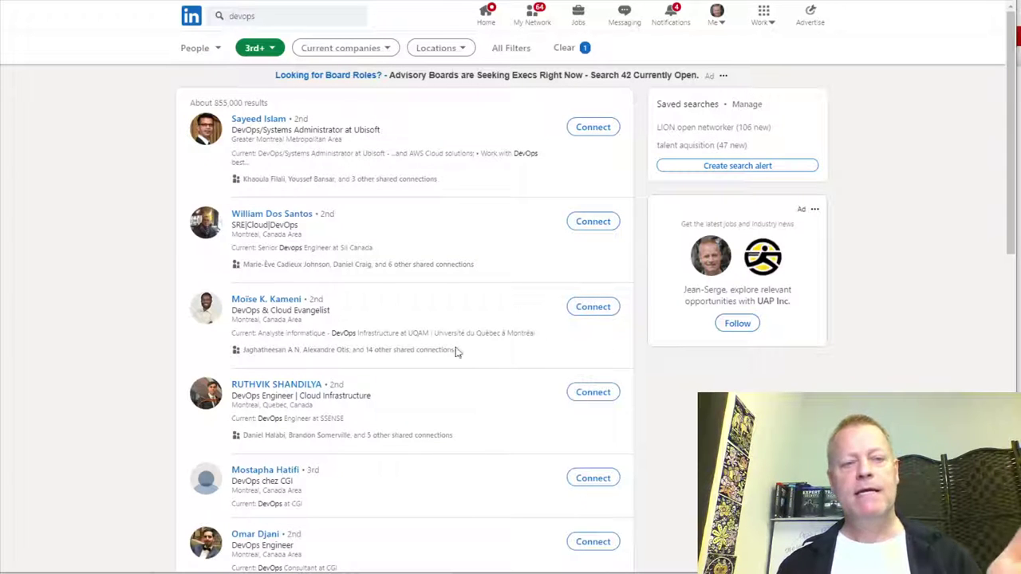
# View the first listed person's profile, return to the search results, and check the applied connections filter without changing it
pyautogui.click(260, 120)
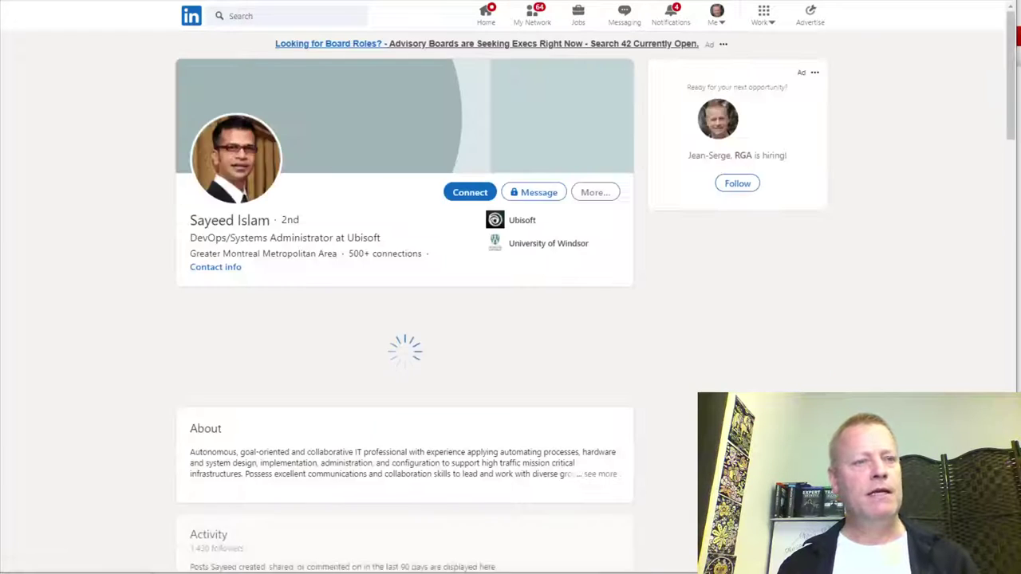
pyautogui.hotkey('alt', 'Left')
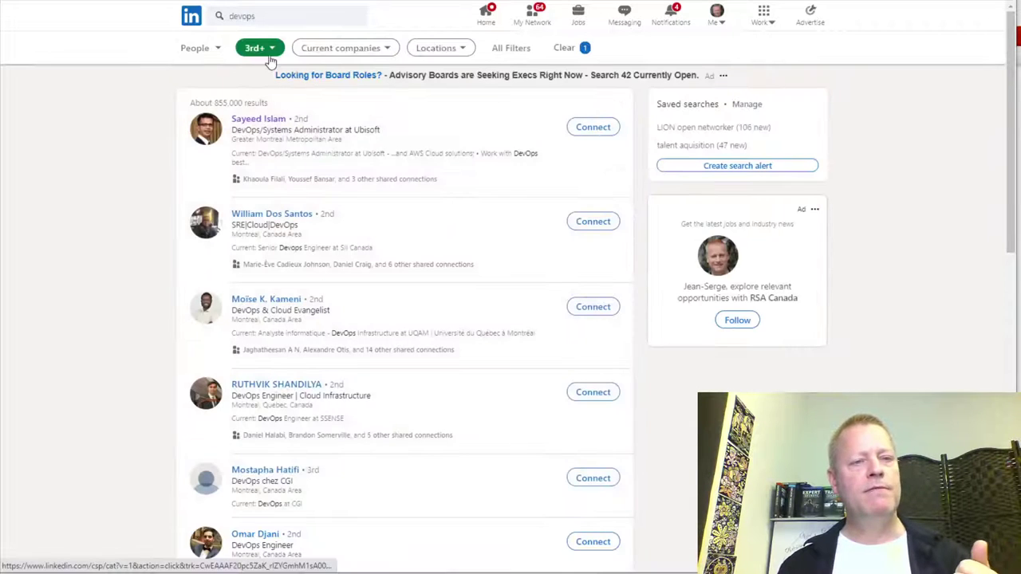
pyautogui.click(267, 49)
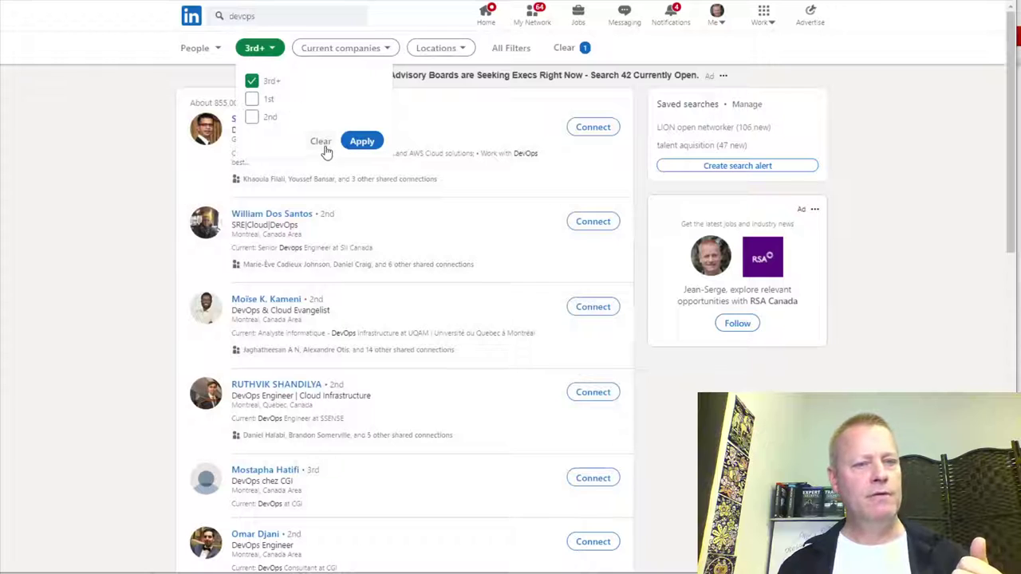
pyautogui.click(472, 206)
# Open the profile of the 3rd-degree DevOps member at CGI, try to message them, and dismiss the Premium offer
pyautogui.scroll(-3, 477, 254)
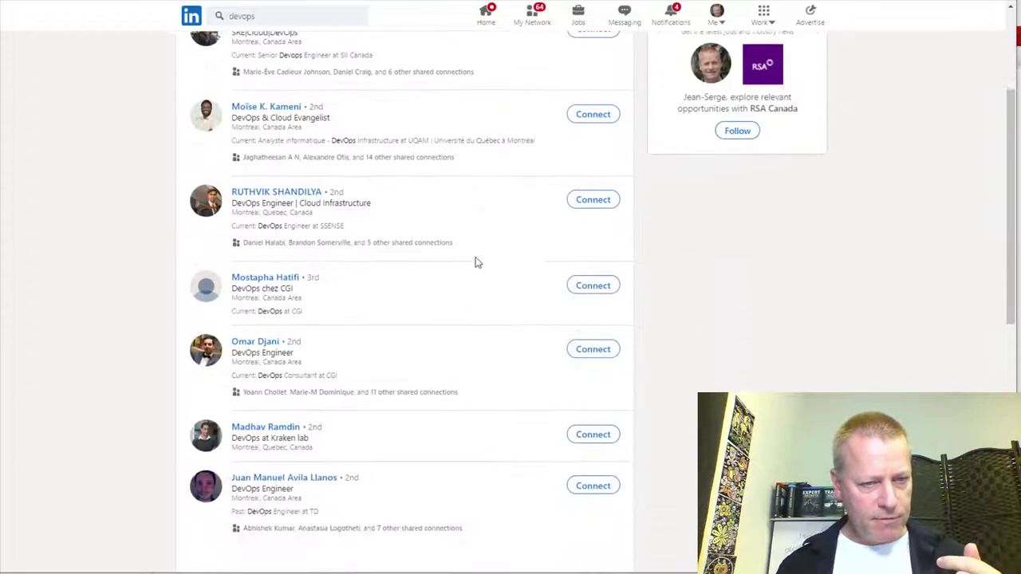
pyautogui.scroll(-2, 358, 303)
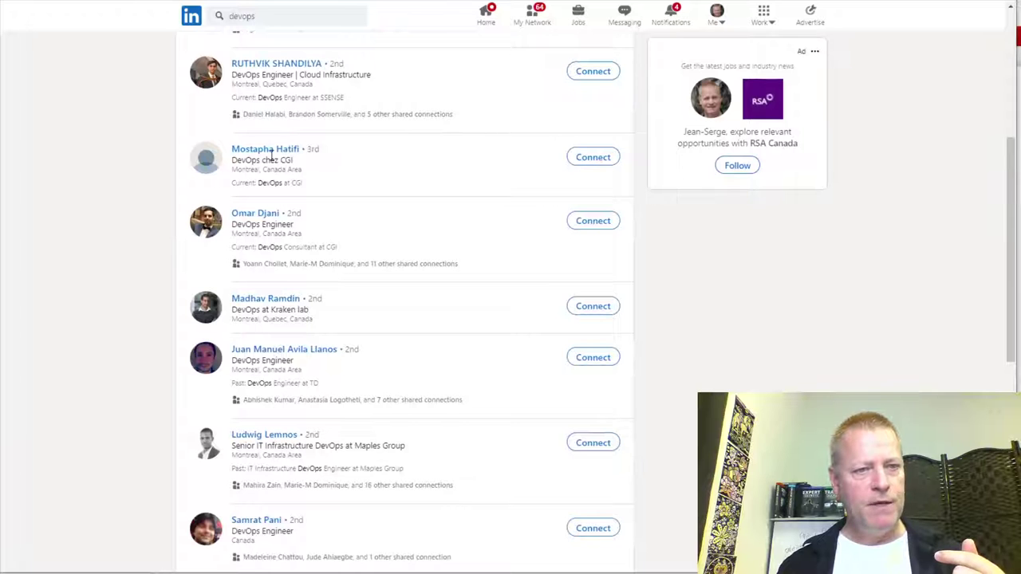
pyautogui.click(268, 150)
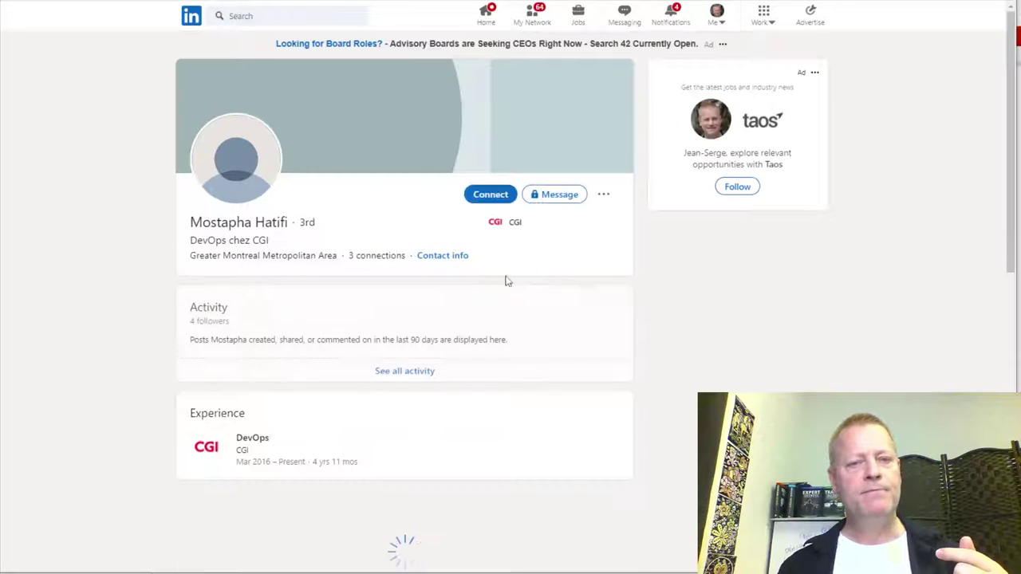
pyautogui.click(553, 196)
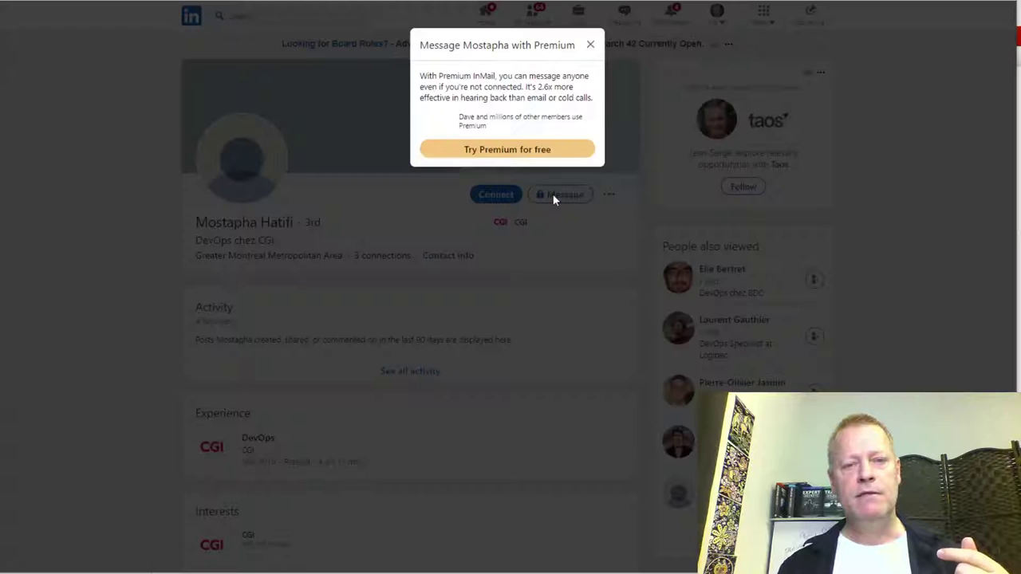
pyautogui.click(591, 46)
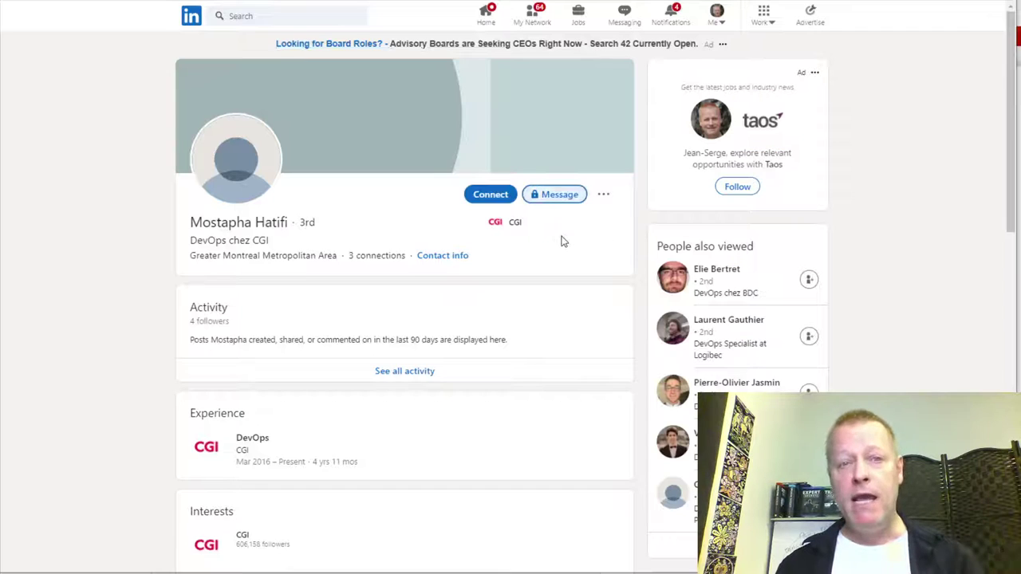
# Start a connection invitation to the 3rd-degree DevOps member at CGI and close it without sending
pyautogui.click(494, 199)
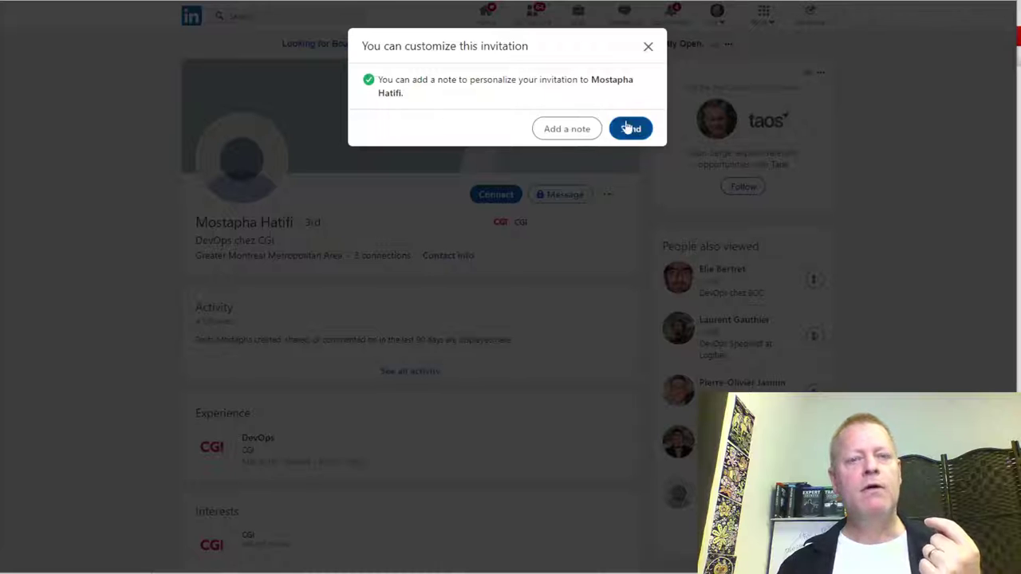
pyautogui.click(648, 50)
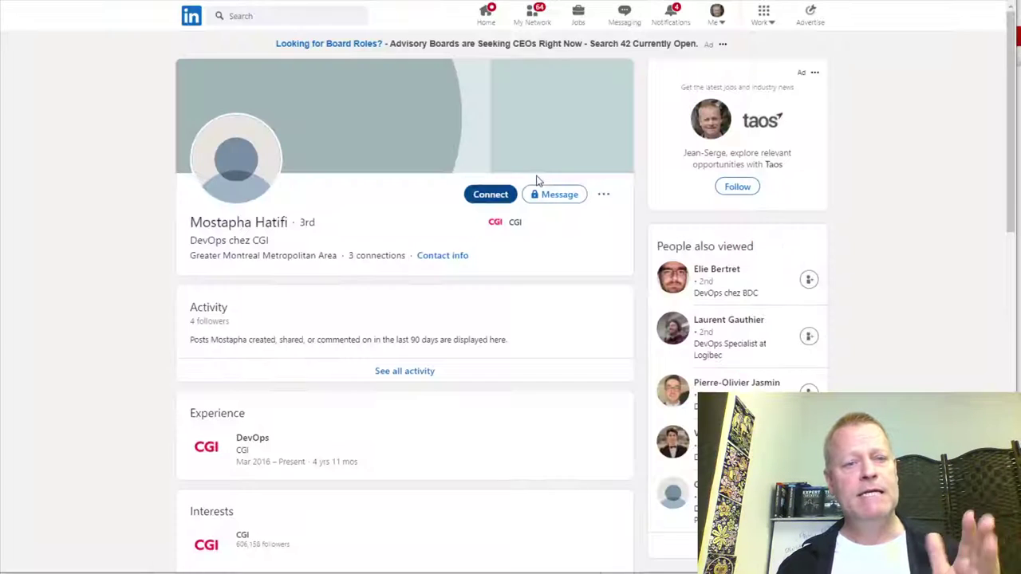
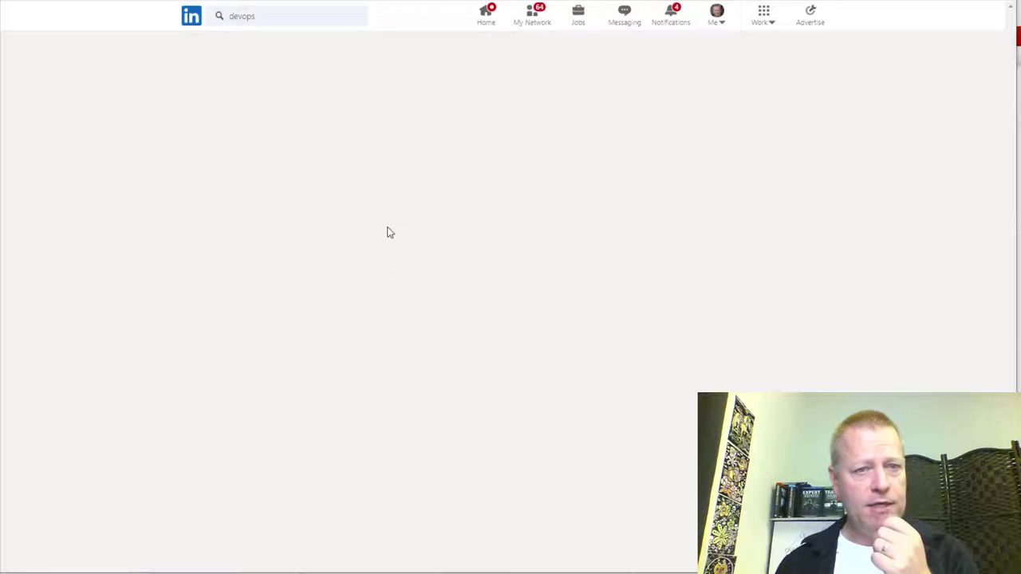
# Check the additional actions available on the 2nd-degree SRE|Cloud|DevOps member's profile, and return to the devops search results
pyautogui.click(596, 196)
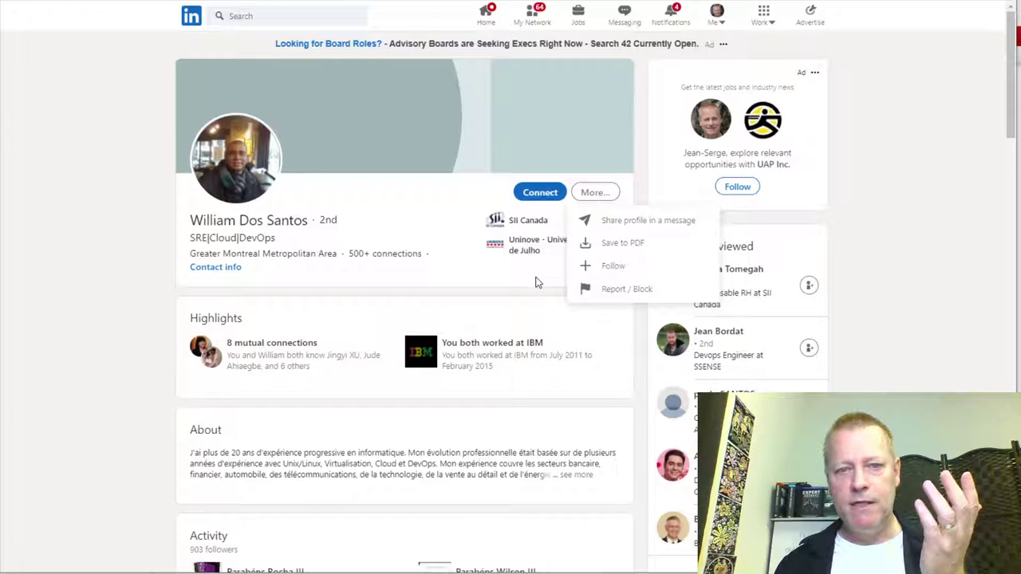
pyautogui.click(270, 283)
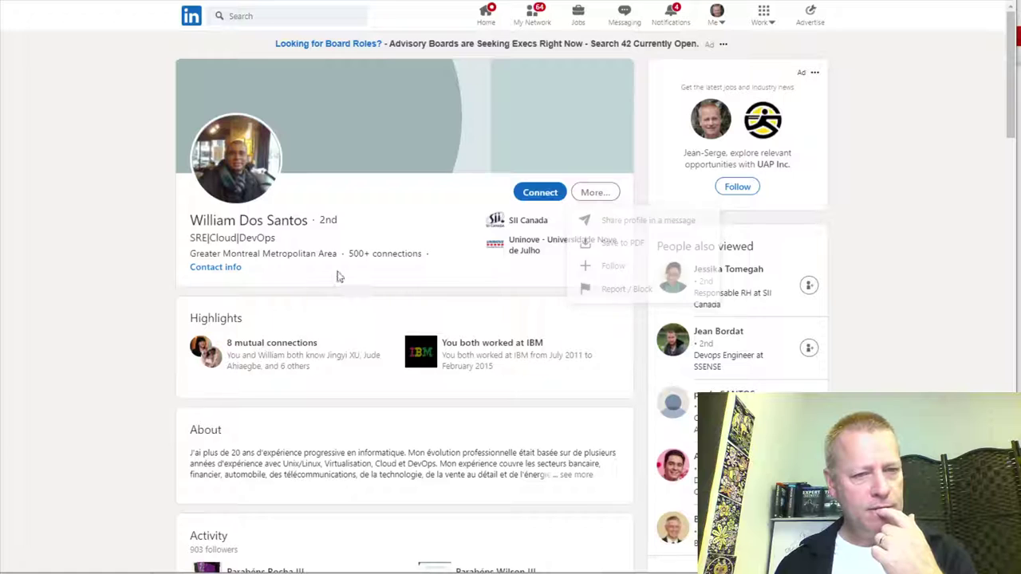
pyautogui.click(606, 195)
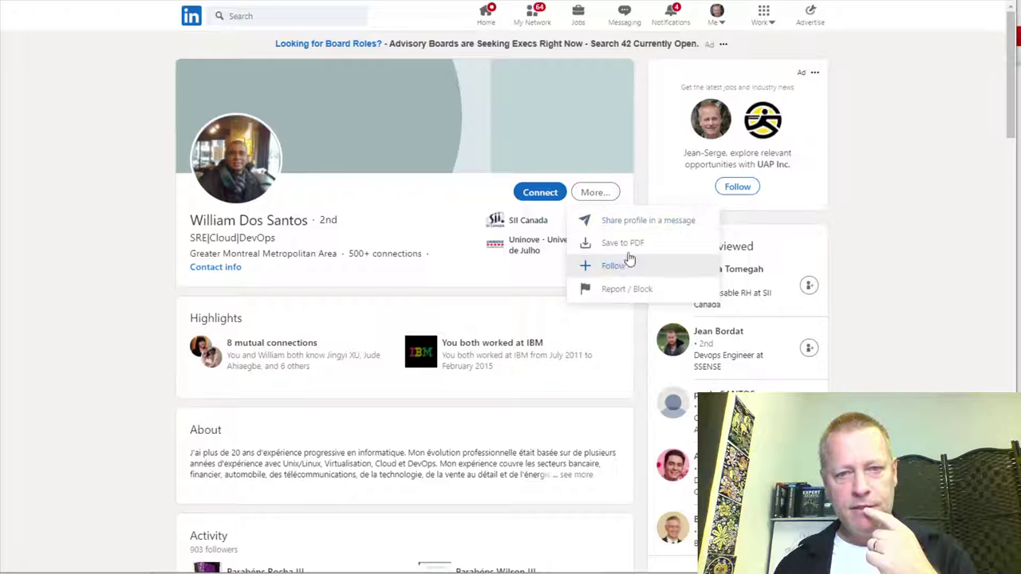
pyautogui.click(519, 288)
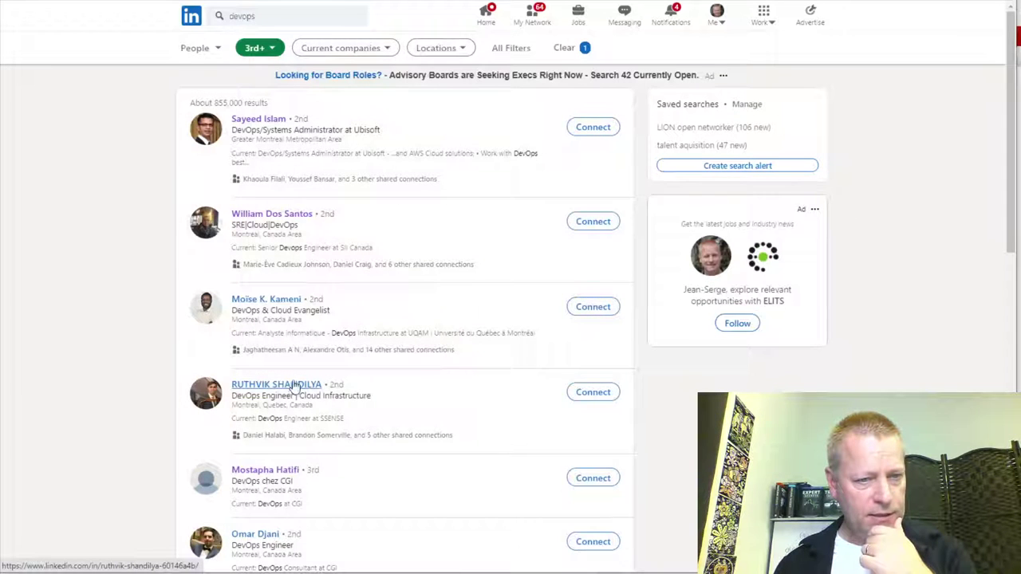
# Open the profile of the 2nd-degree DevOps Engineer at SSENSE, try to message them, dismiss the Premium offer, and return to the results
pyautogui.click(295, 386)
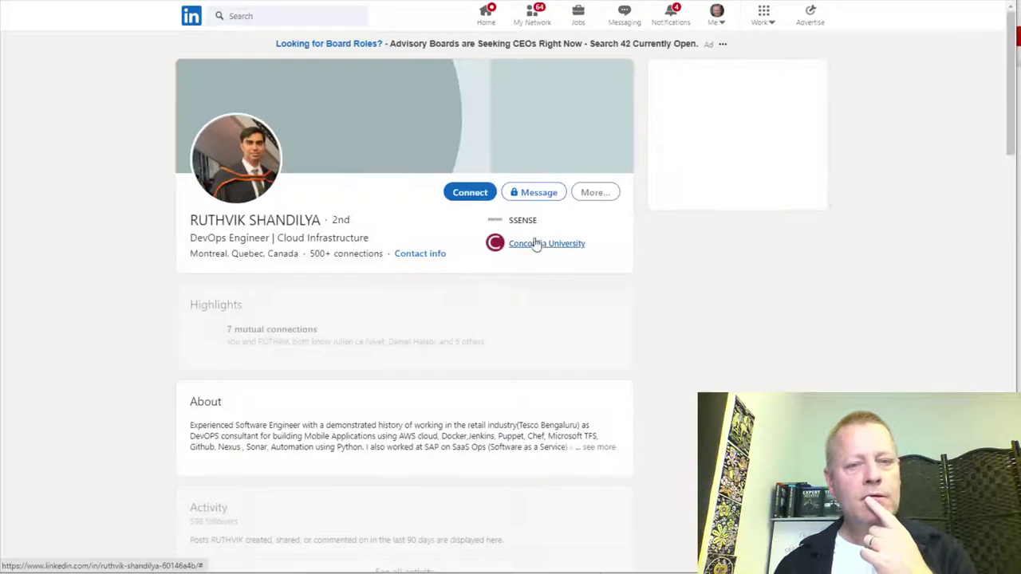
pyautogui.click(530, 193)
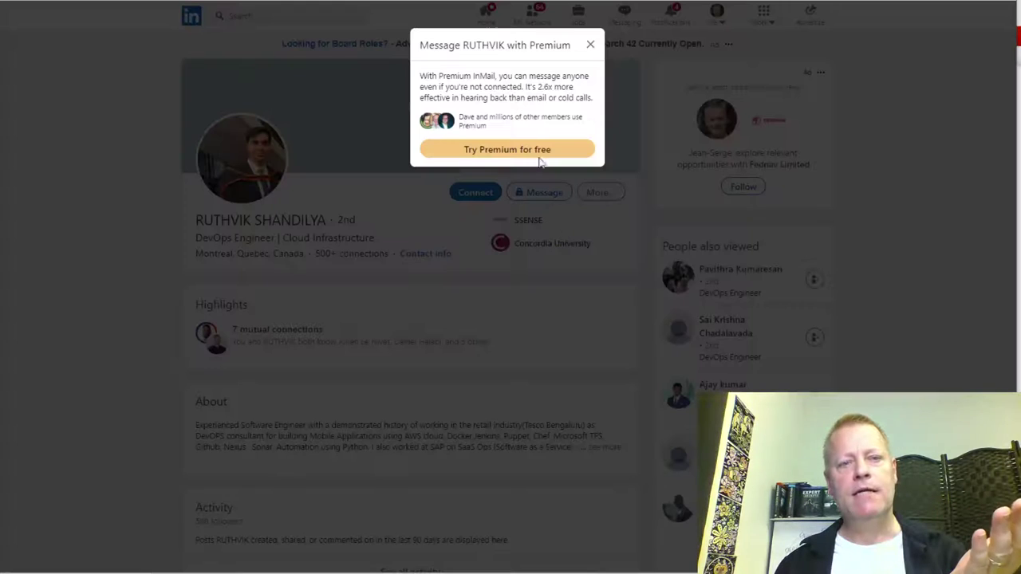
pyautogui.moveTo(454, 45); pyautogui.dragTo(419, 45)
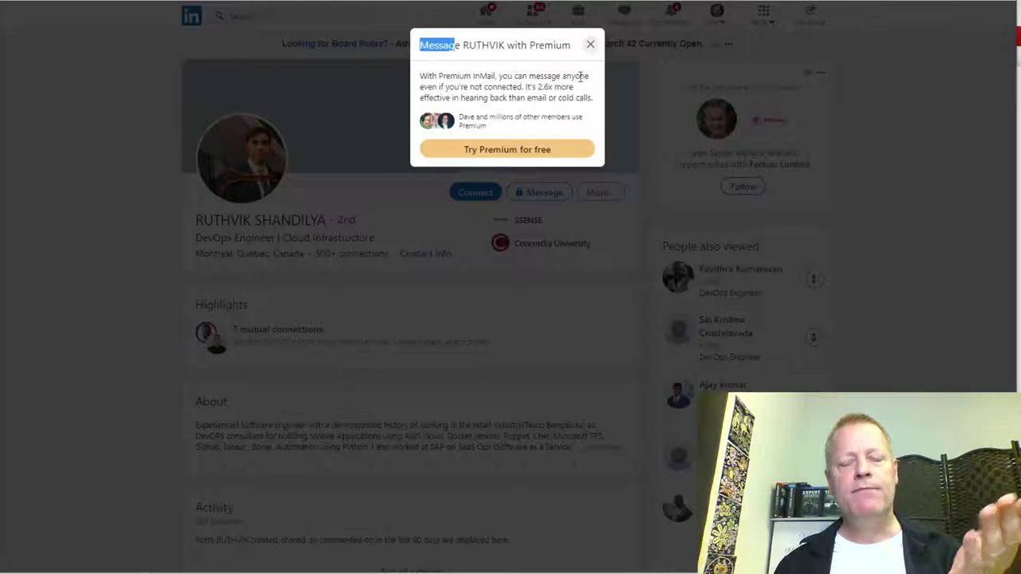
pyautogui.click(502, 88)
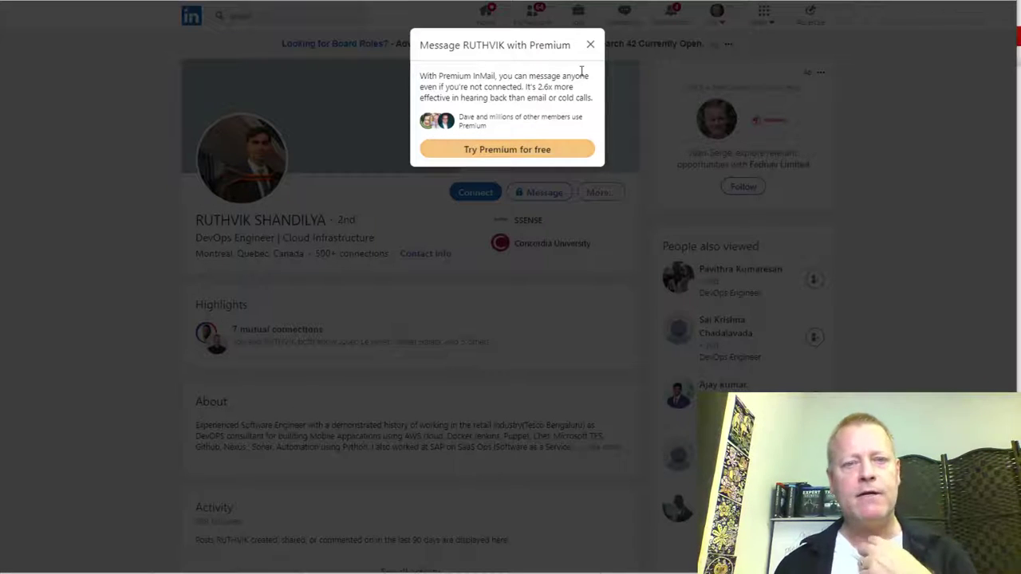
pyautogui.click(591, 45)
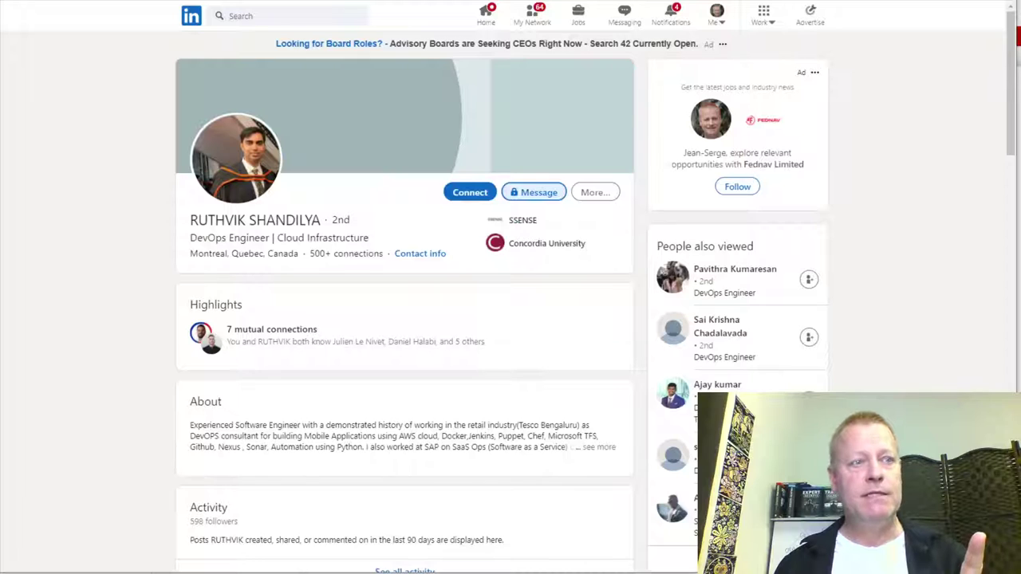
pyautogui.hotkey('alt', 'Left')
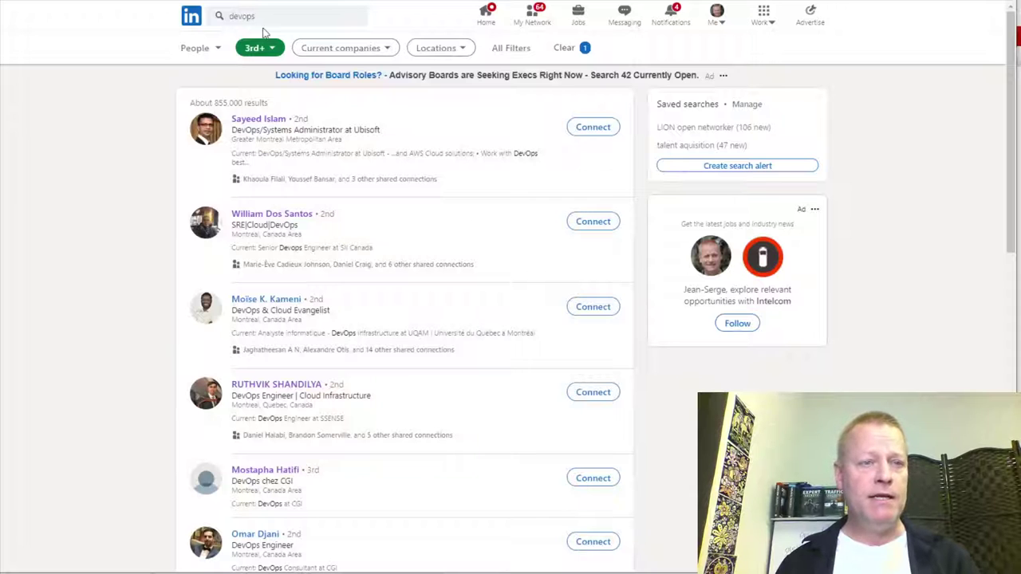
# Search people for "recruiter"
pyautogui.click(234, 16)
pyautogui.write('recruiter')
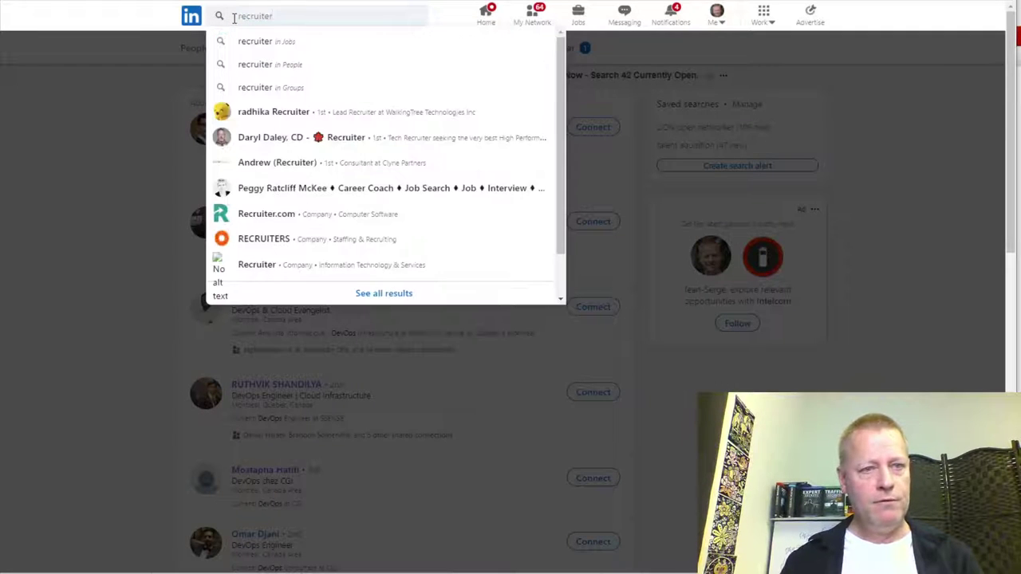
pyautogui.press('Return')
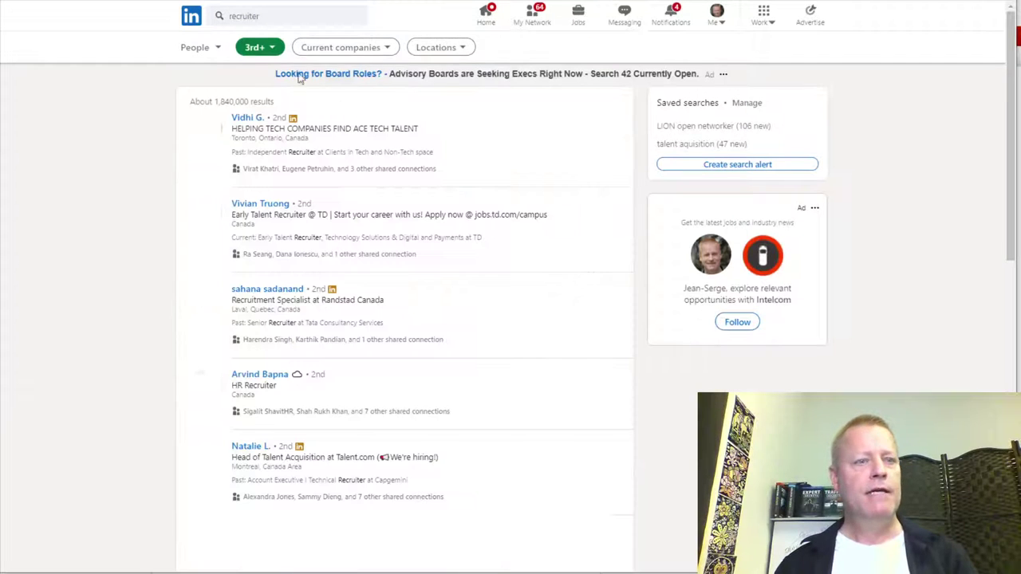
# Filter the recruiter results to 1st-degree connections only and look over the filtered list
pyautogui.click(292, 46)
pyautogui.click(259, 80)
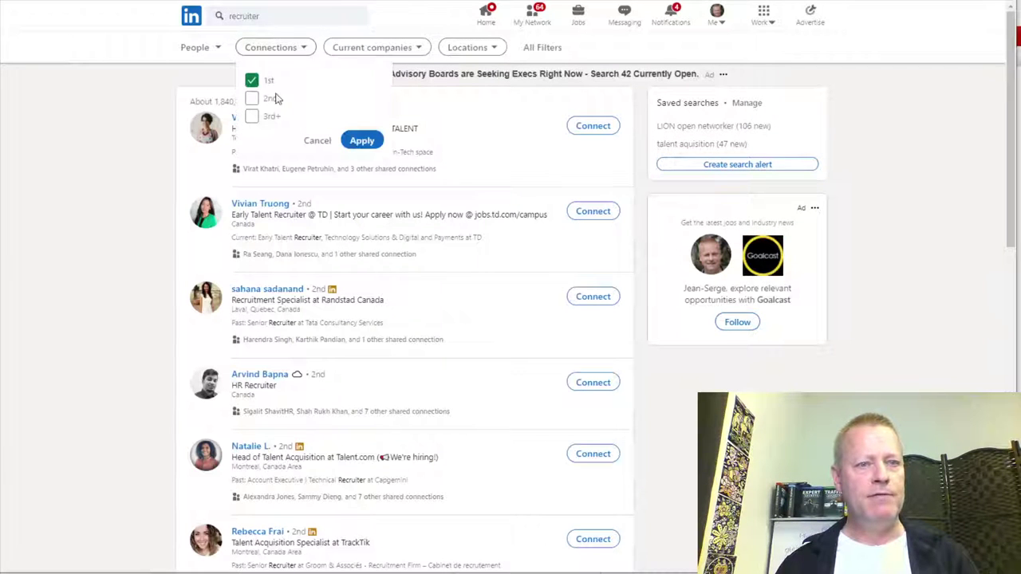
pyautogui.click(362, 140)
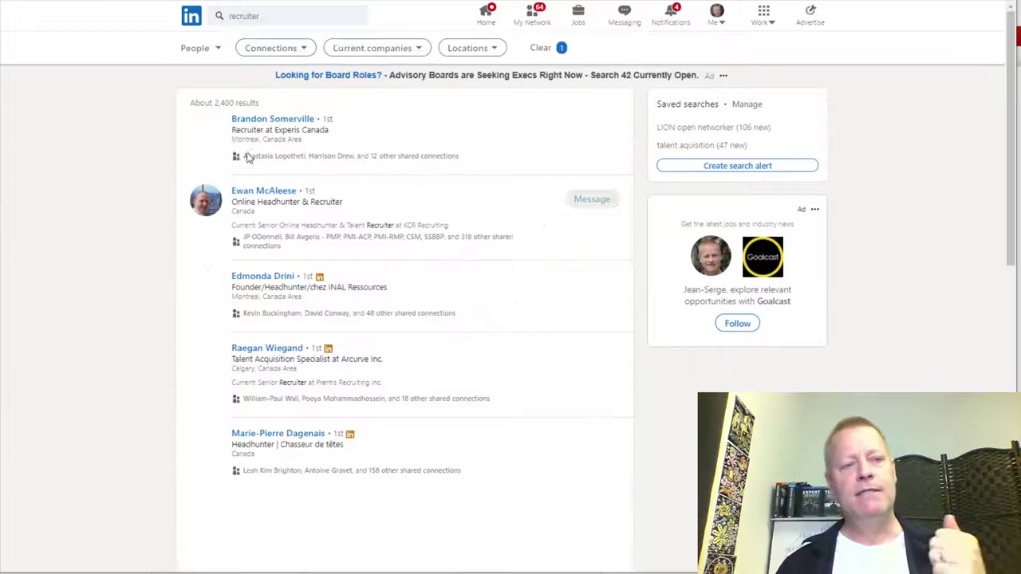
pyautogui.moveTo(214, 104); pyautogui.dragTo(260, 104)
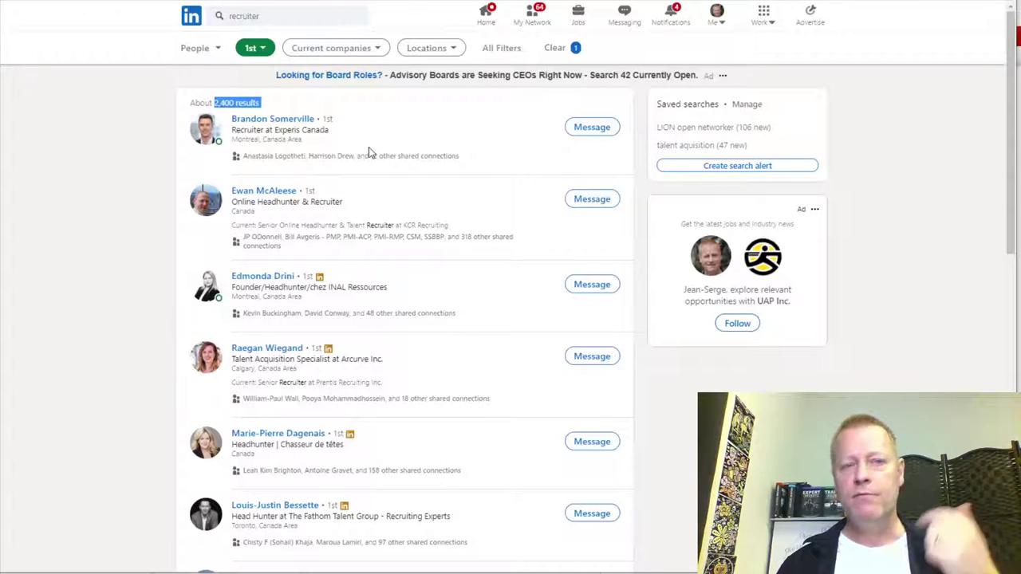
pyautogui.scroll(-1, 438, 224)
pyautogui.scroll(1, 308, 130)
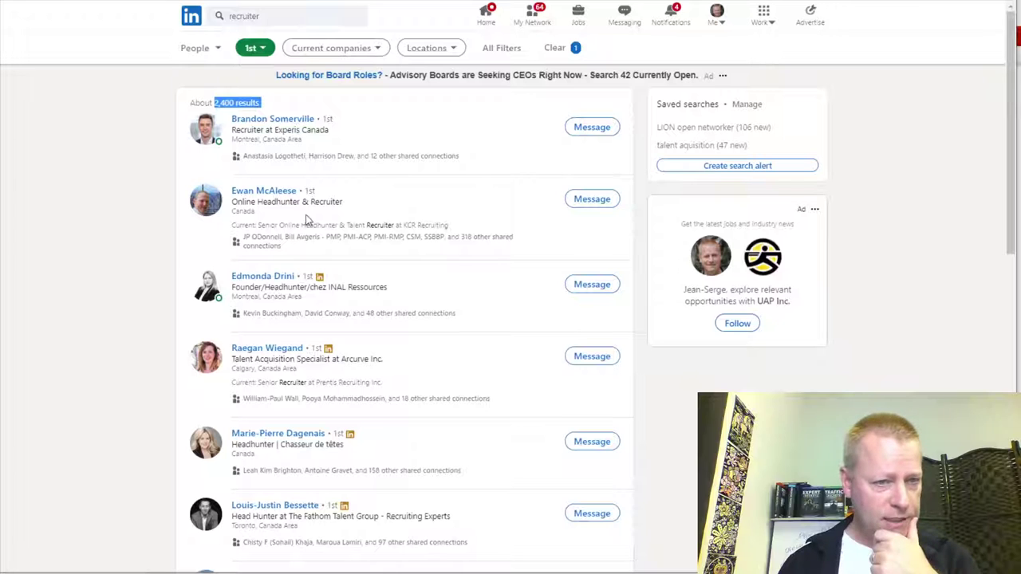
# Message the Online Headhunter & Recruiter by first name, asking "have you got any DevOps contracts these days?", and copy the text before sending
pyautogui.click(592, 199)
pyautogui.write('Hi Ewan, have y')
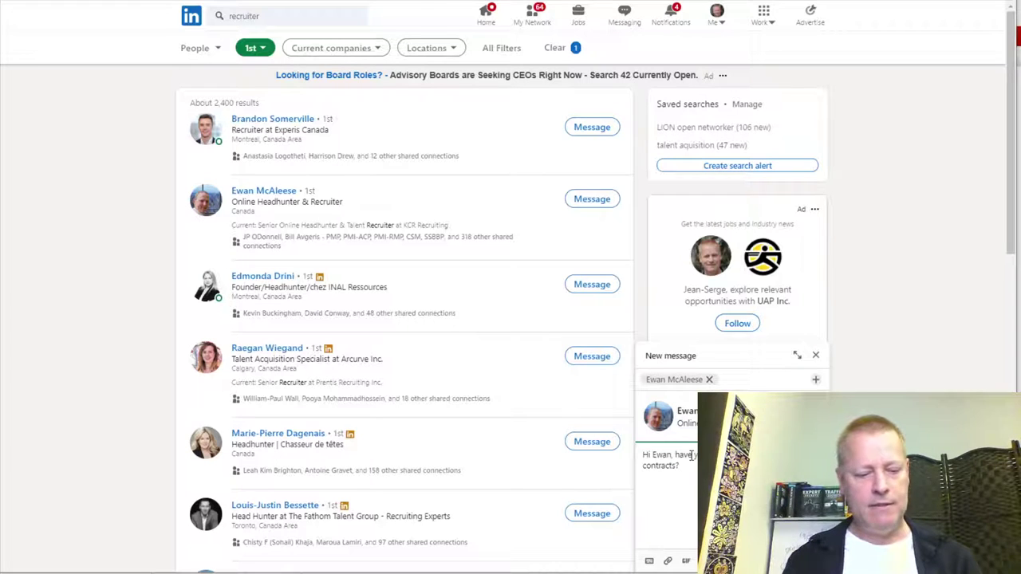
pyautogui.hotkey('ctrl', 'a')
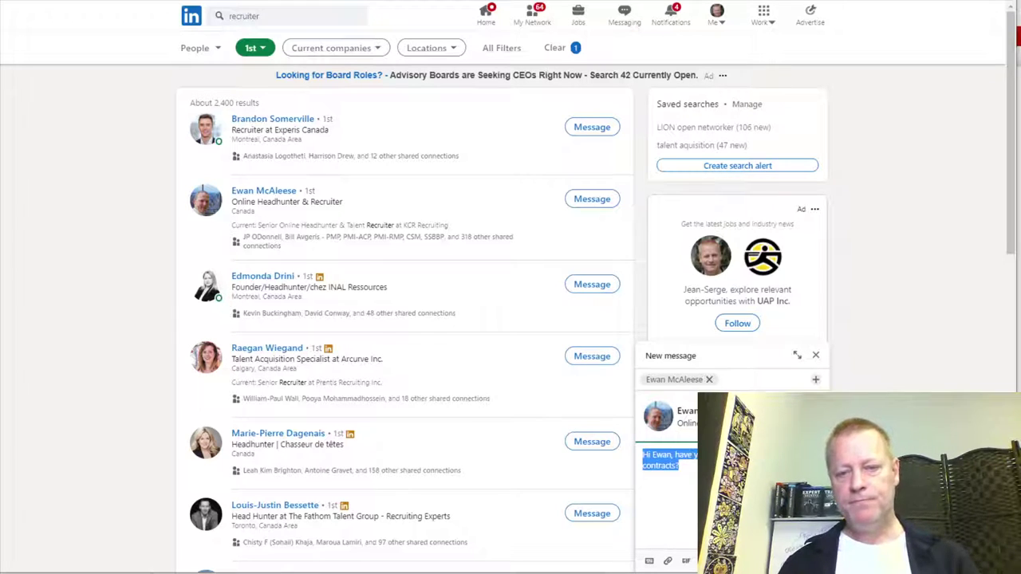
pyautogui.click(679, 466)
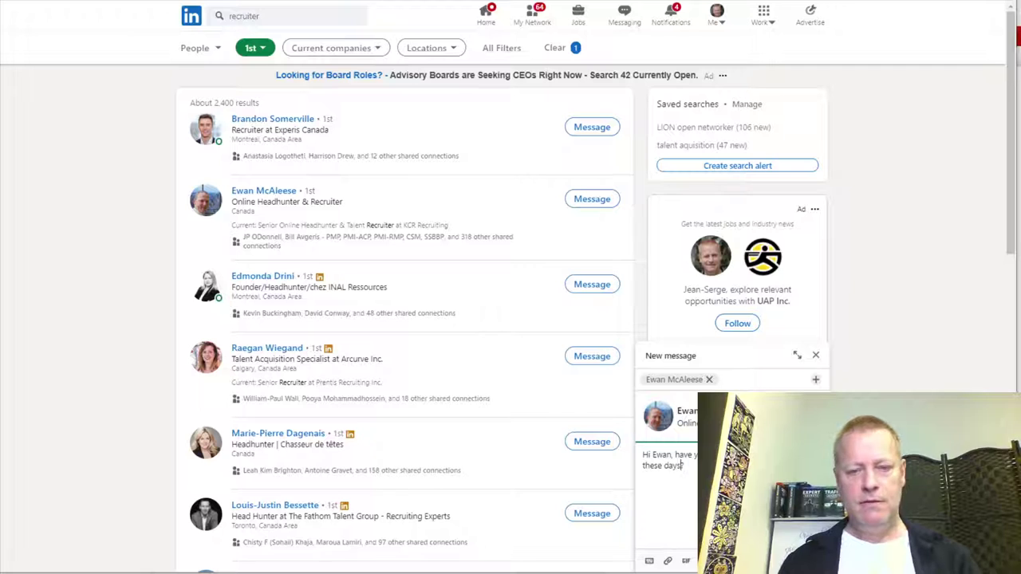
pyautogui.hotkey('ctrl', 'a')
pyautogui.hotkey('ctrl', 'c')
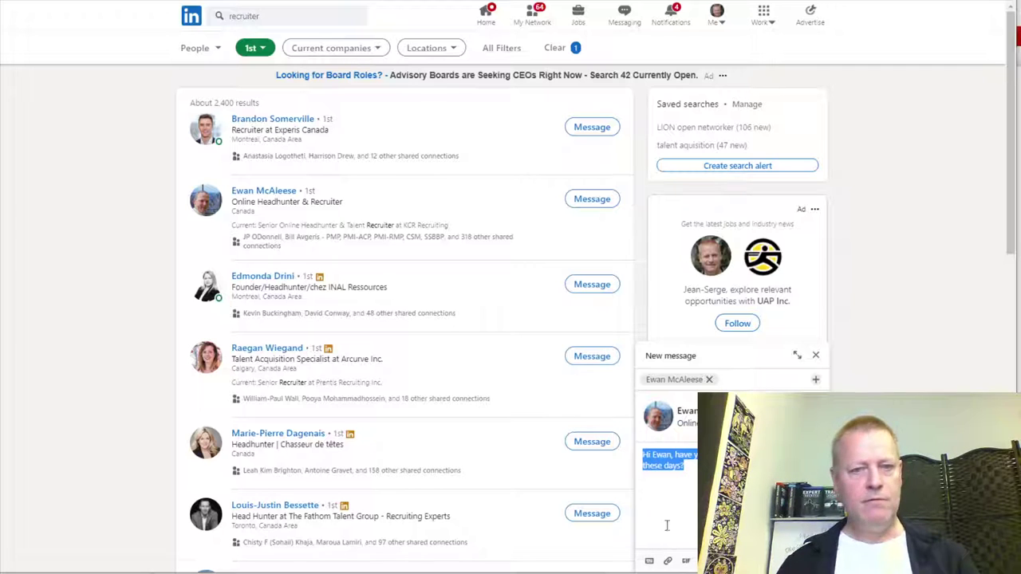
pyautogui.press('Return')
# Send the copied DevOps contracts question to the INAL Ressources founder with the greeting changed to their first name, and close both chats
pyautogui.click(599, 287)
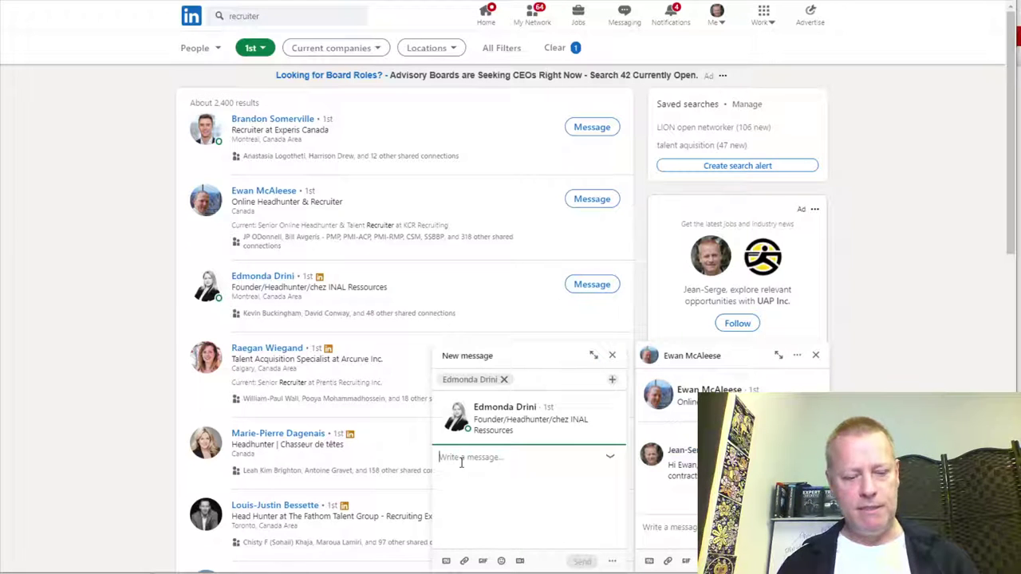
pyautogui.write('Hi Ewan, have you got any DevOps contracts these days?')
pyautogui.write('Edmonda')
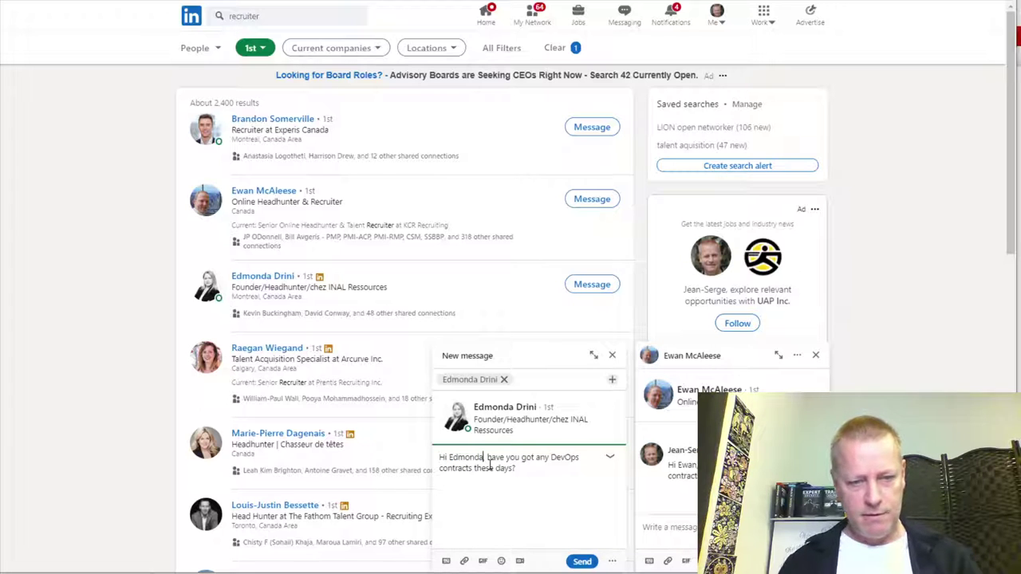
pyautogui.click(583, 562)
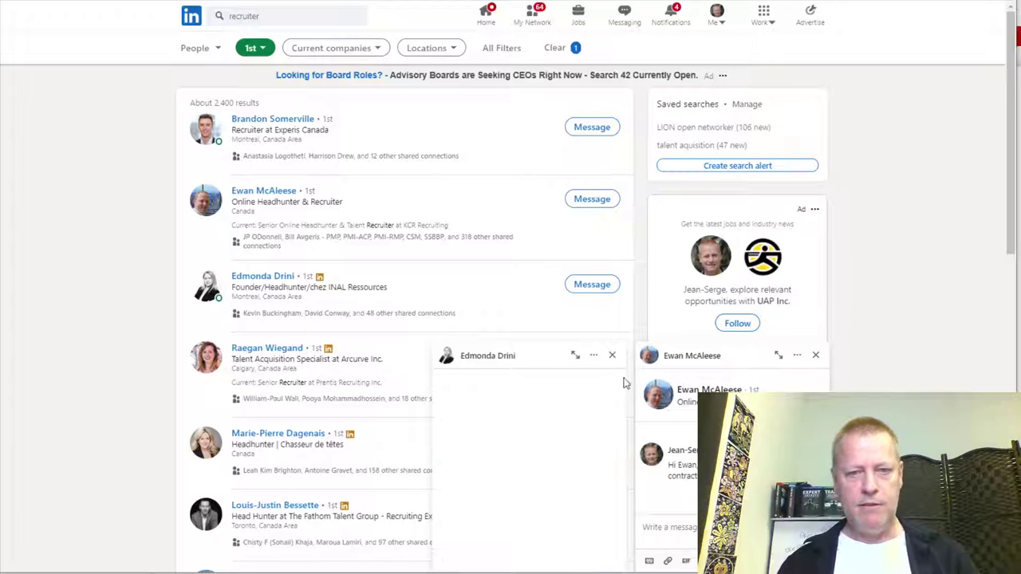
pyautogui.click(815, 355)
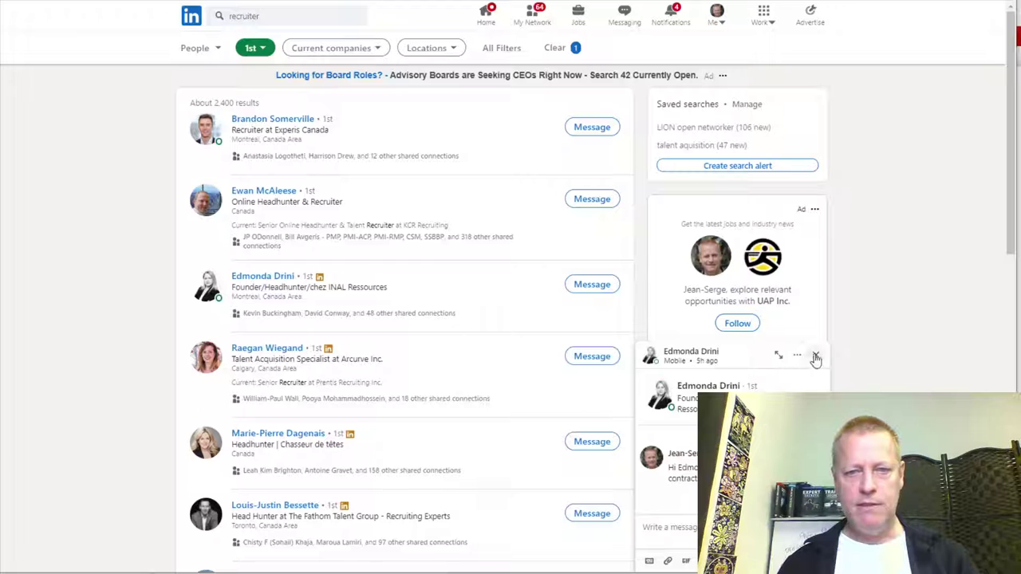
pyautogui.click(815, 355)
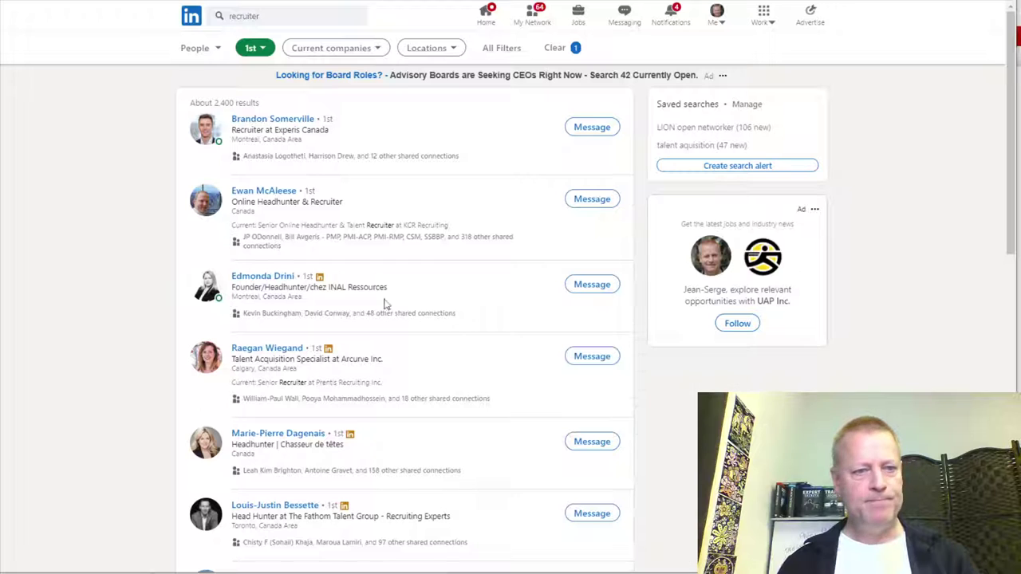
# Send the copied DevOps contracts question to the Talent Acquisition Specialist at Arcurve Inc., with the greeting changed to their first name
pyautogui.click(596, 356)
pyautogui.hotkey('ctrl', 'v')
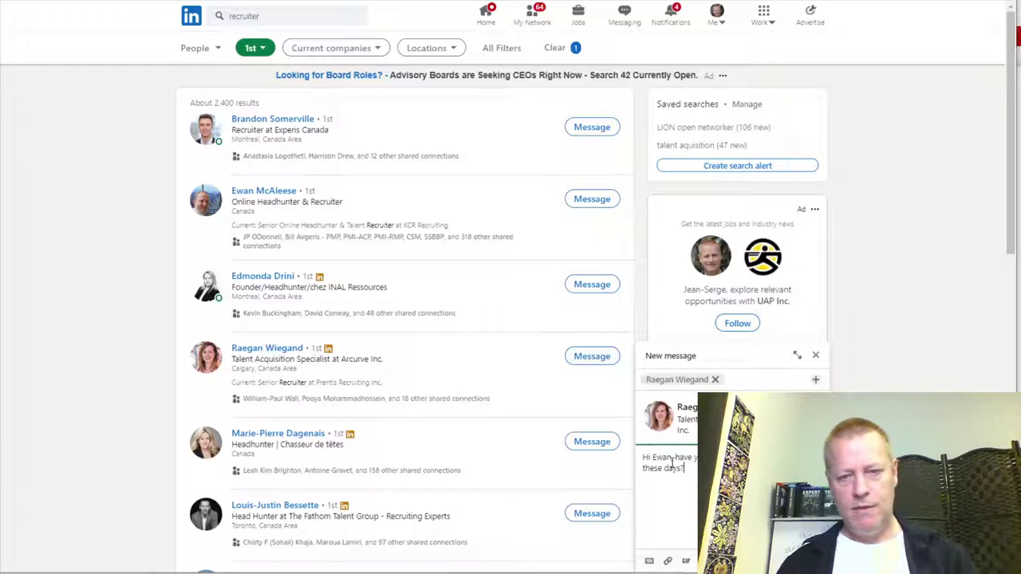
pyautogui.write('R')
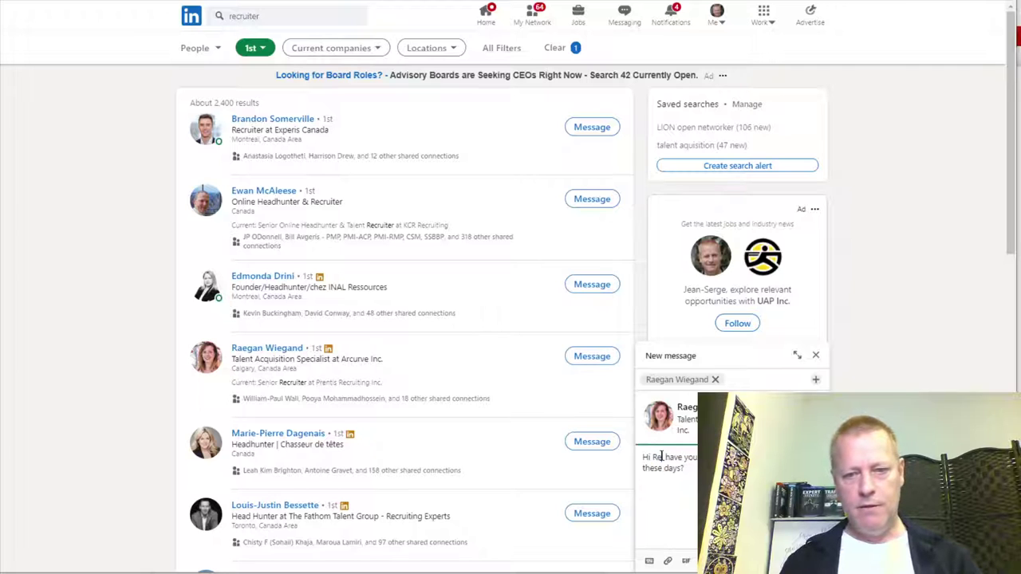
pyautogui.write('aegan')
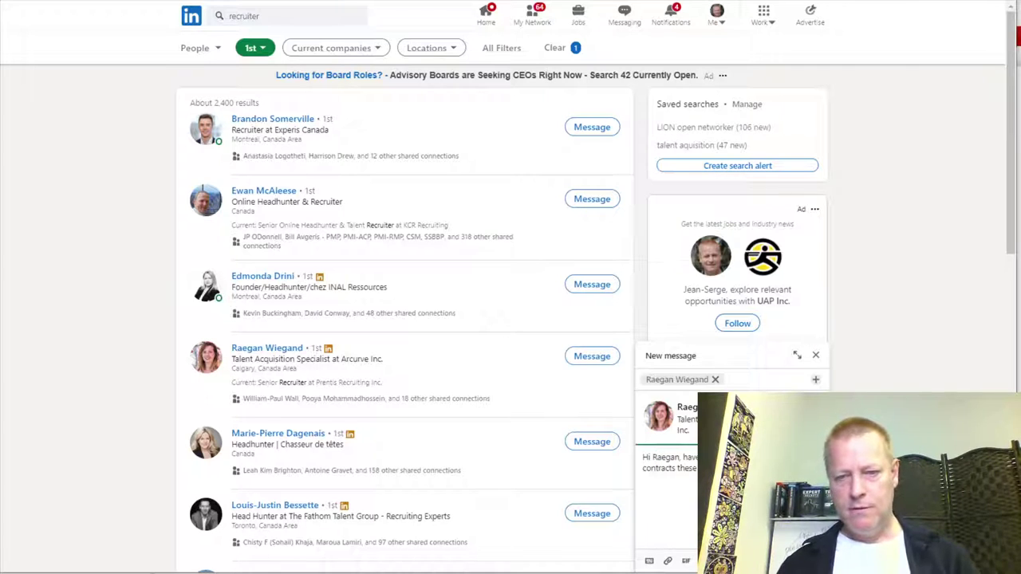
pyautogui.press('Return')
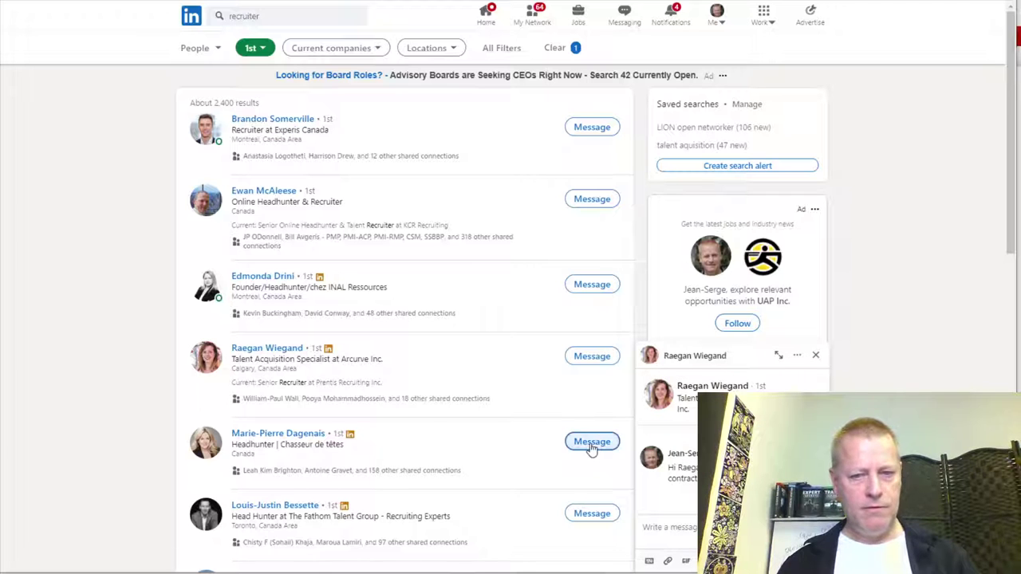
# Send the copied DevOps contracts question to the "Headhunter | Chasseur de têtes" connection with the greeting changed to their first name, and close both chats
pyautogui.click(591, 444)
pyautogui.write('Hi Ewan, have you got any DevOps contracts these days?')
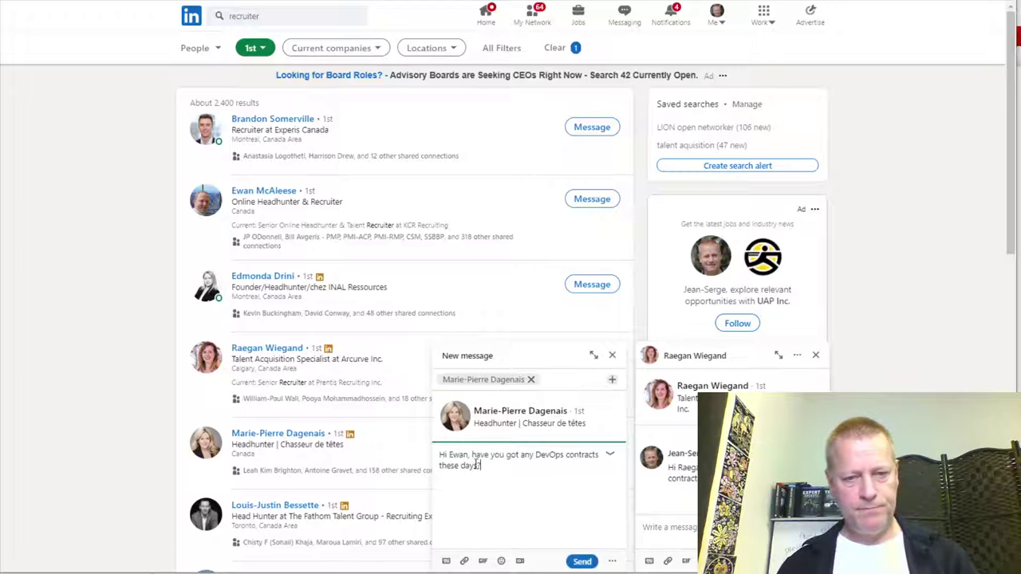
pyautogui.write('Marie')
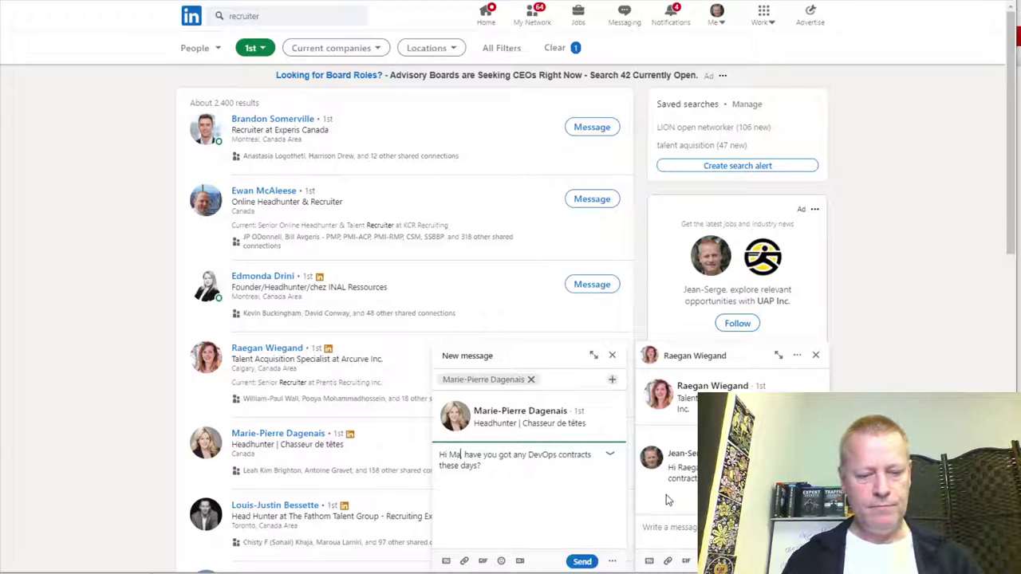
pyautogui.write('-Pierre')
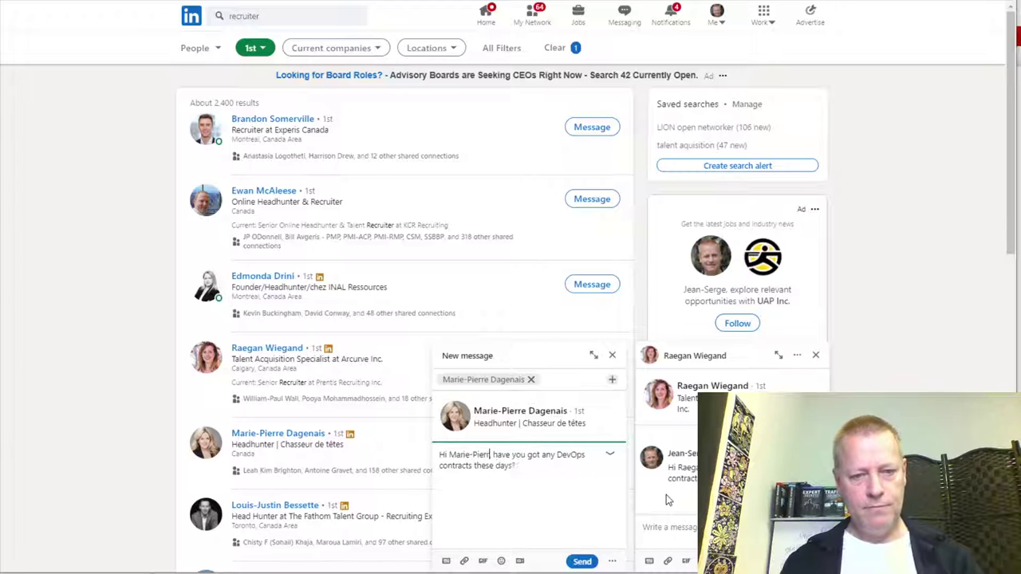
pyautogui.click(582, 561)
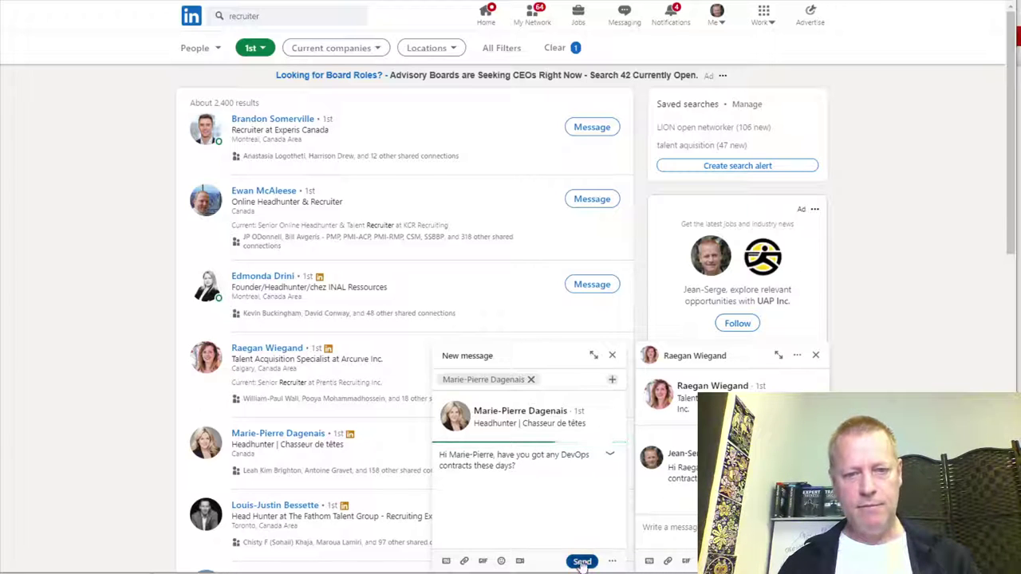
pyautogui.click(613, 356)
pyautogui.click(815, 355)
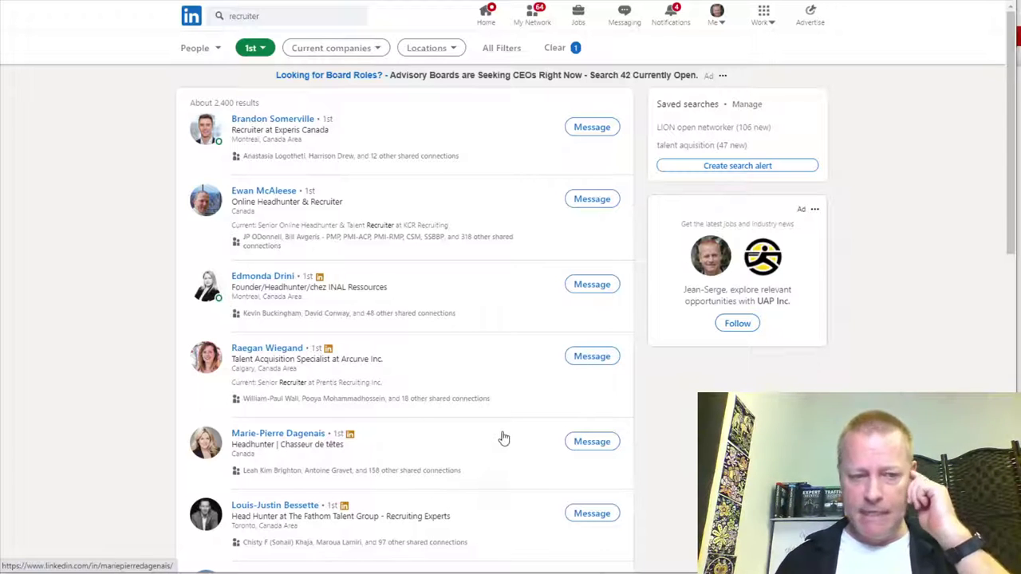
pyautogui.scroll(-2, 504, 445)
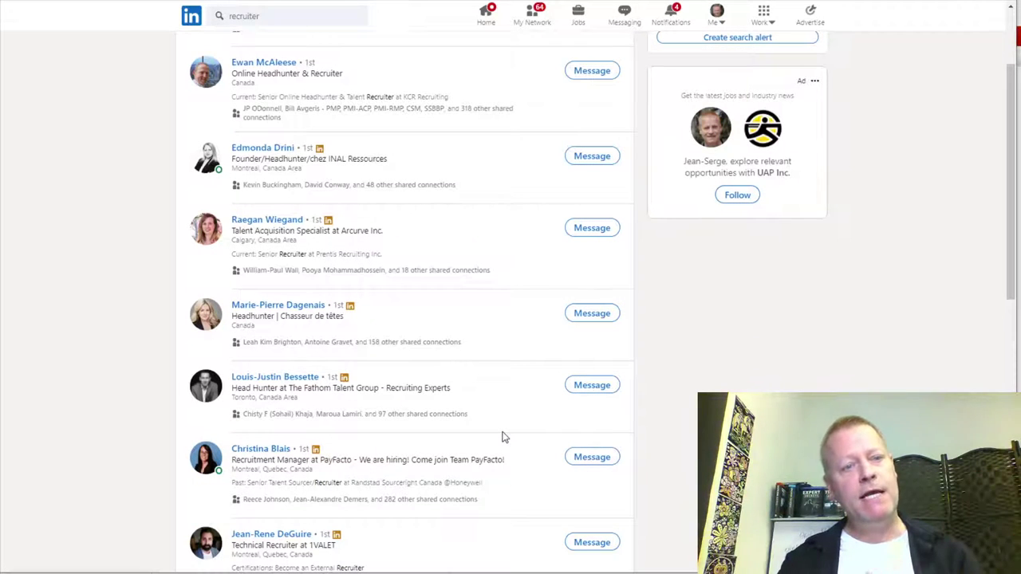
pyautogui.scroll(2, 503, 438)
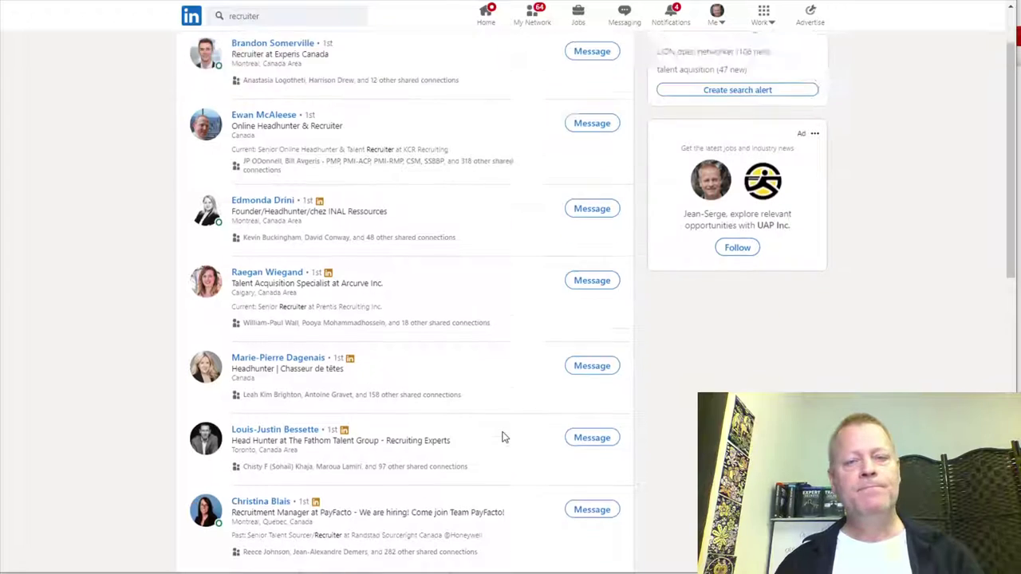
pyautogui.scroll(-1, 509, 437)
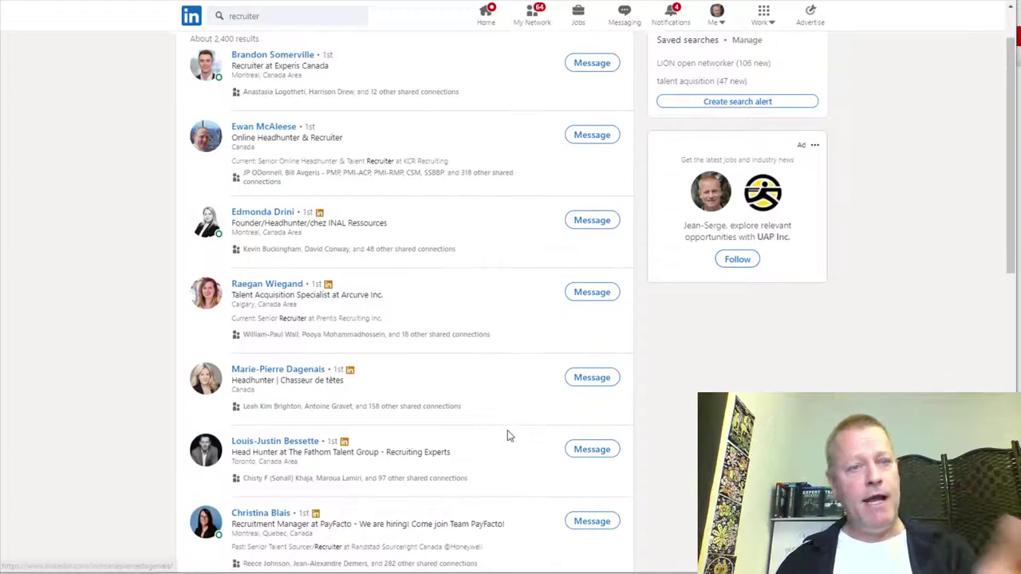
pyautogui.scroll(1, 494, 410)
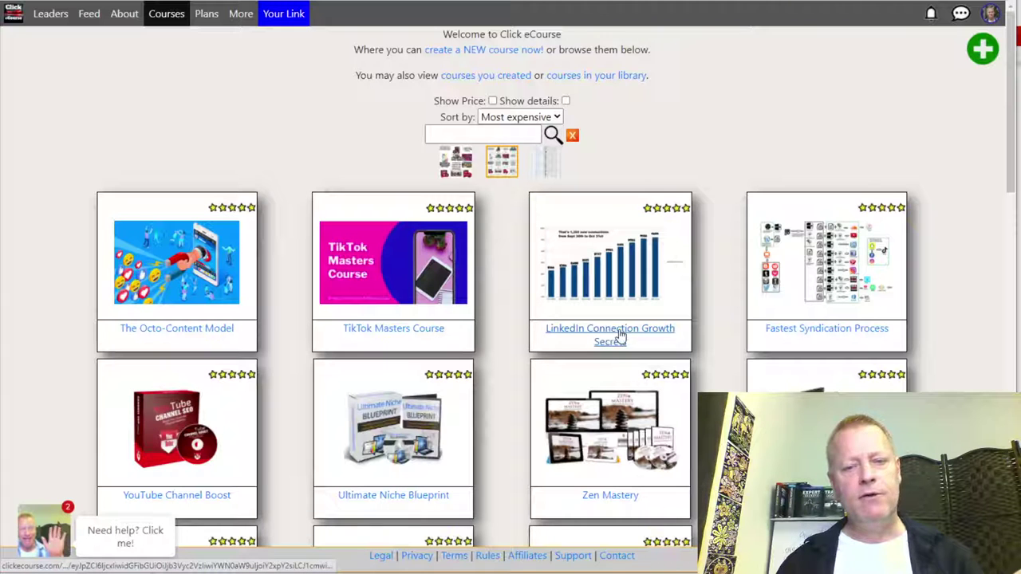
# On Click eCourse, open the LinkedIn Connection Growth Secrets course and look through its description and lesson list
pyautogui.click(647, 330)
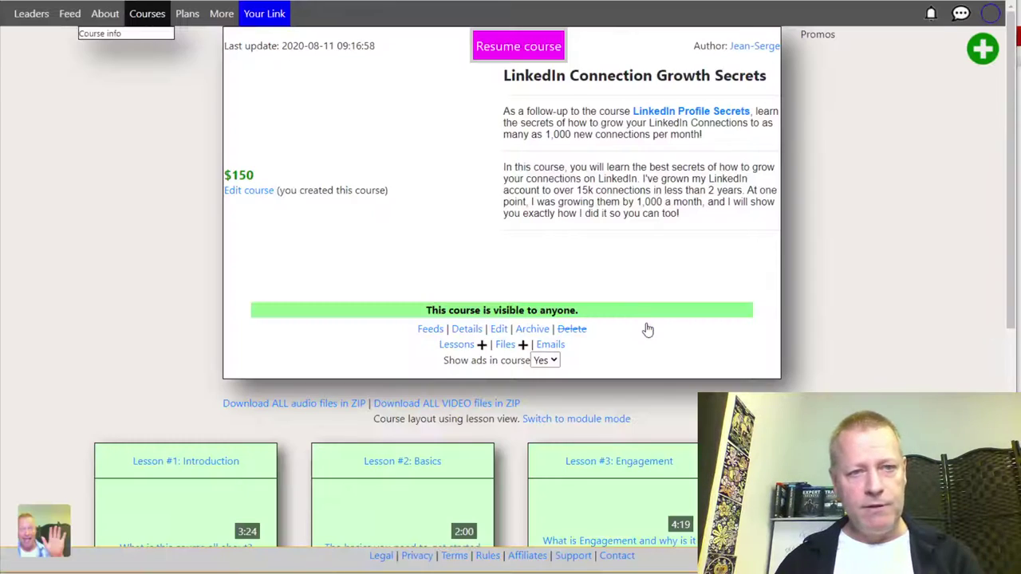
pyautogui.scroll(-3, 635, 333)
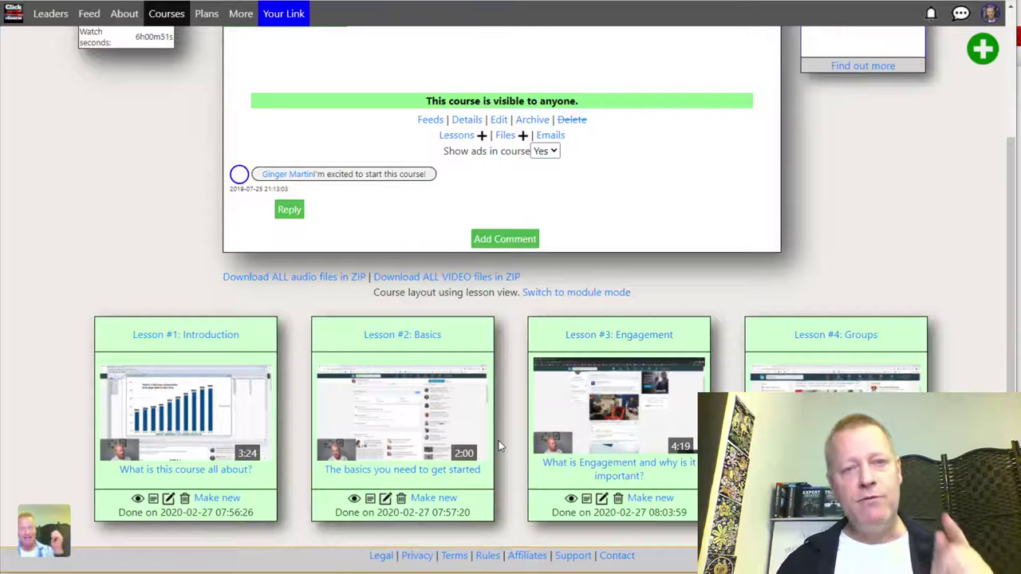
pyautogui.moveTo(530, 379)
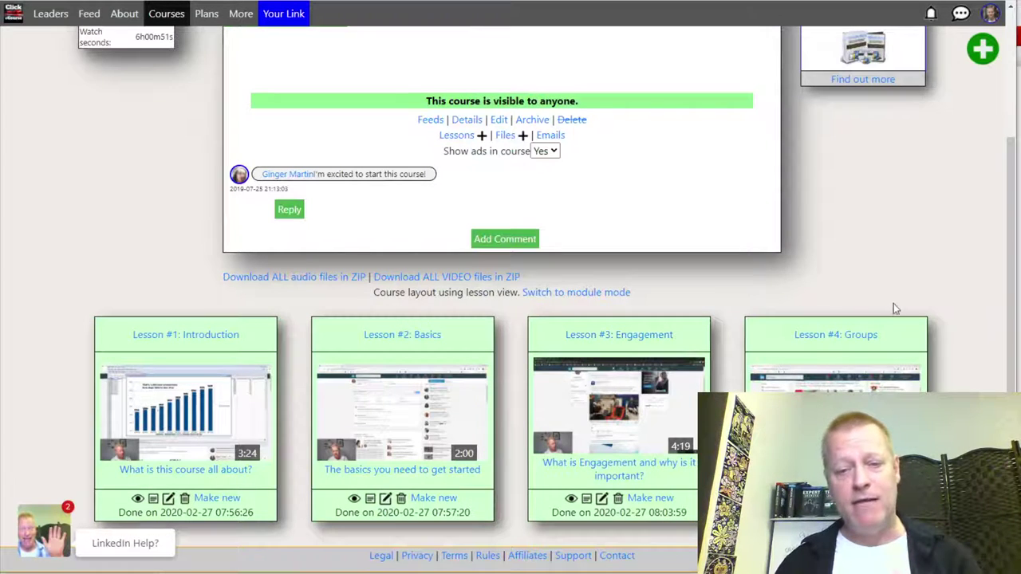
pyautogui.scroll(-3, 877, 311)
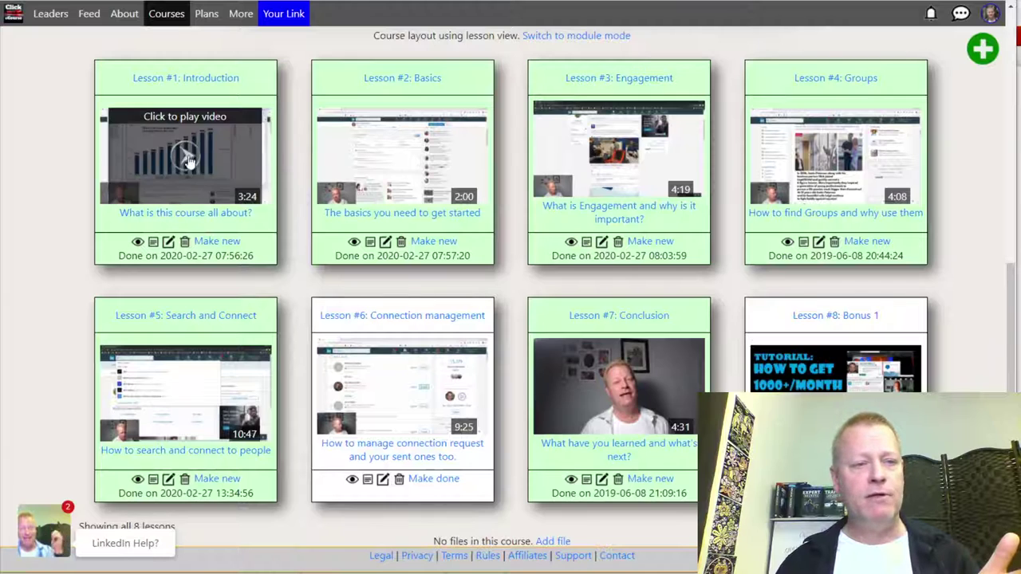
pyautogui.scroll(6, 338, 236)
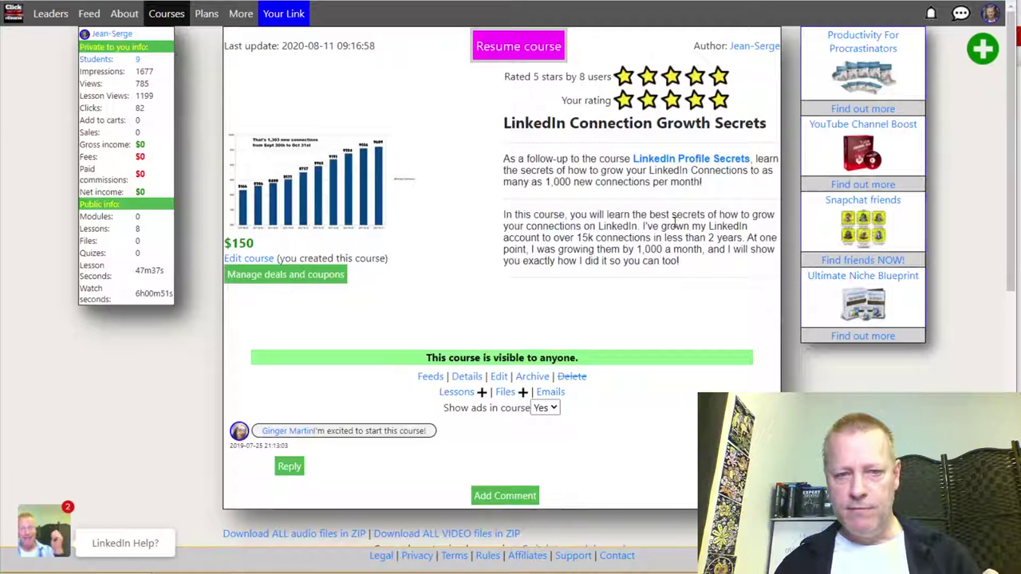
pyautogui.scroll(-3, 412, 288)
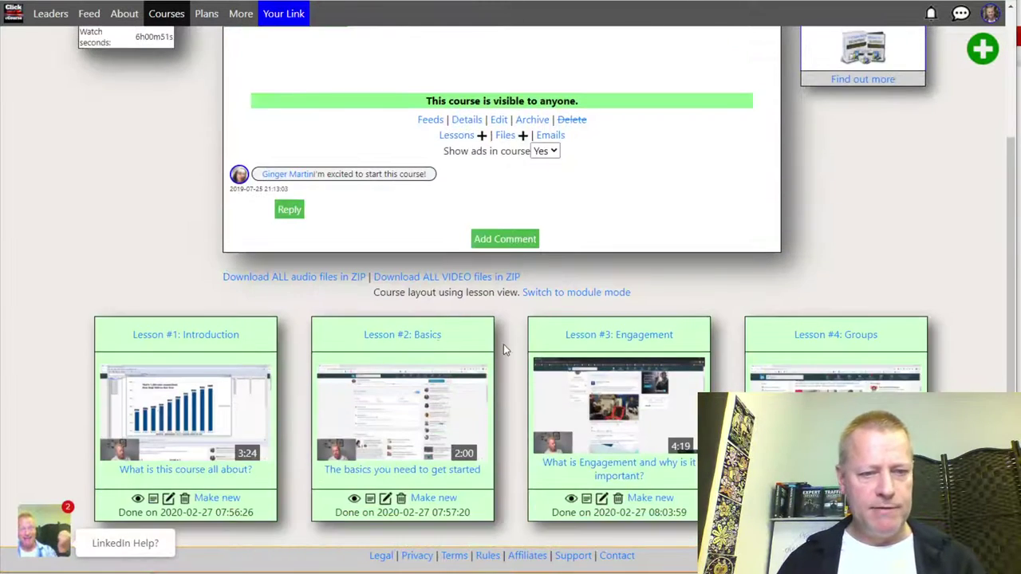
pyautogui.scroll(-3, 503, 344)
pyautogui.moveTo(486, 367)
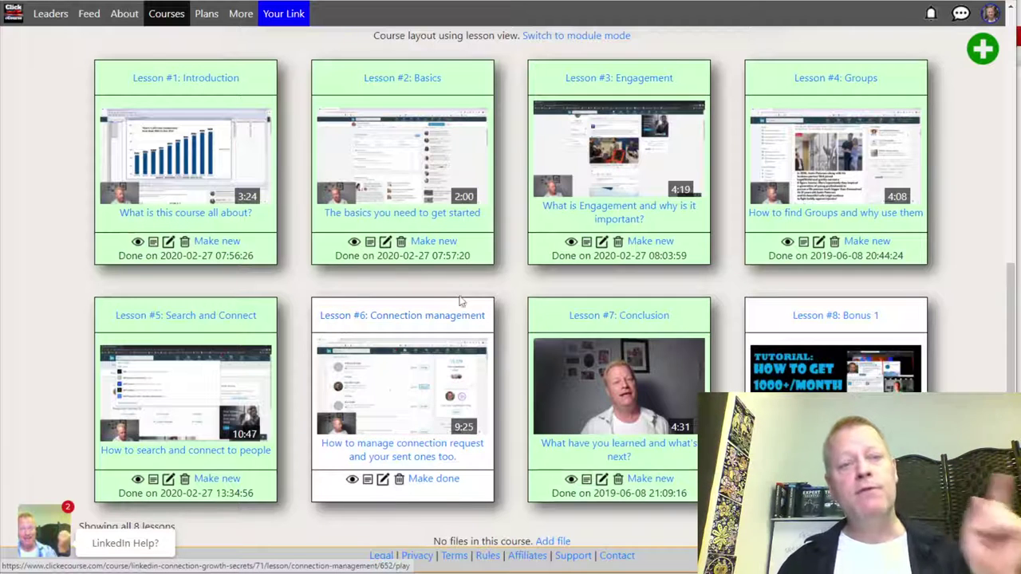
pyautogui.scroll(4, 495, 295)
pyautogui.click(496, 292)
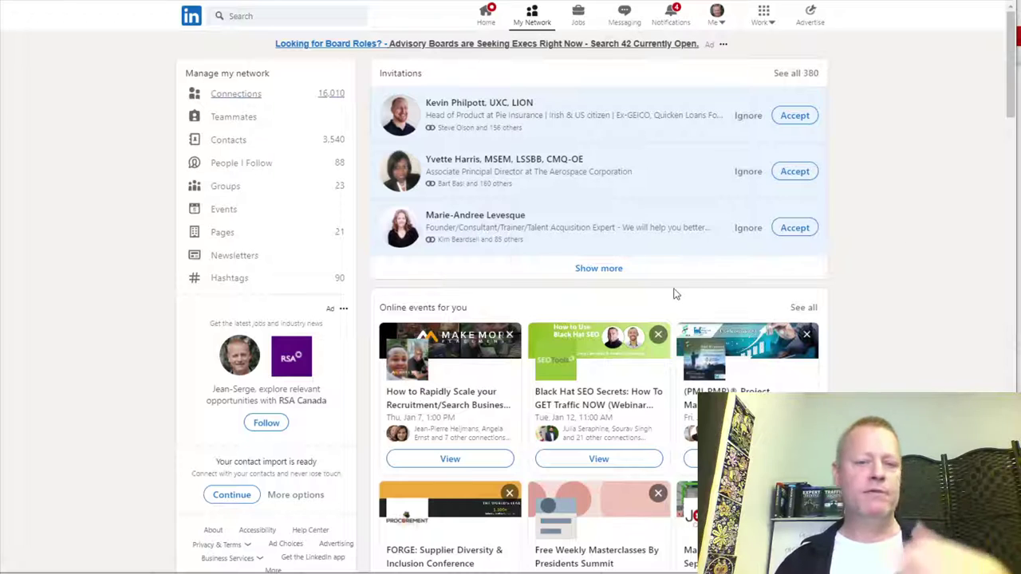
# On LinkedIn's My Network page, expand the invitations and accept those from the Pie Insurance, Aerospace Corporation and HNX Web Media contacts
pyautogui.click(600, 270)
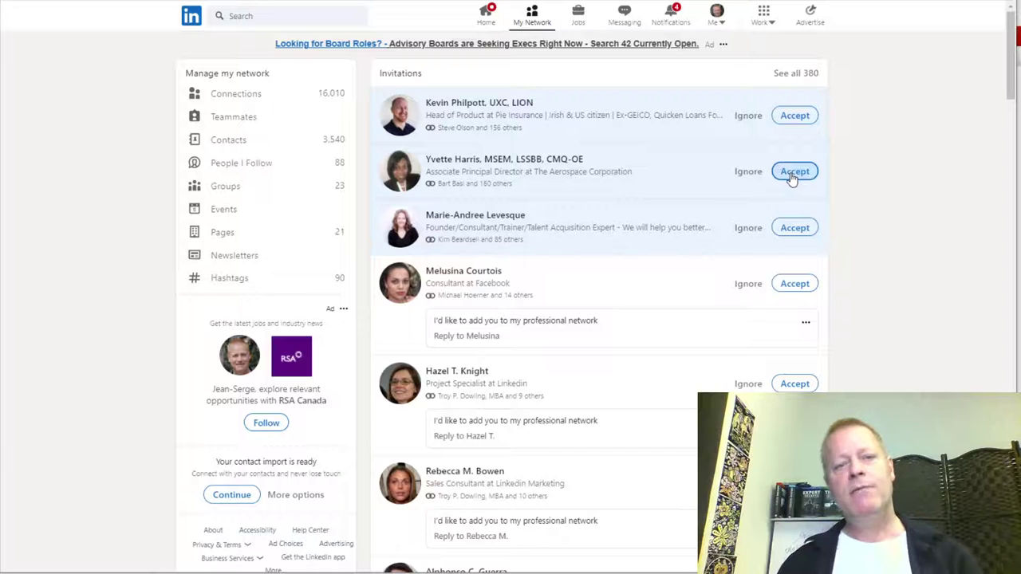
pyautogui.click(794, 115)
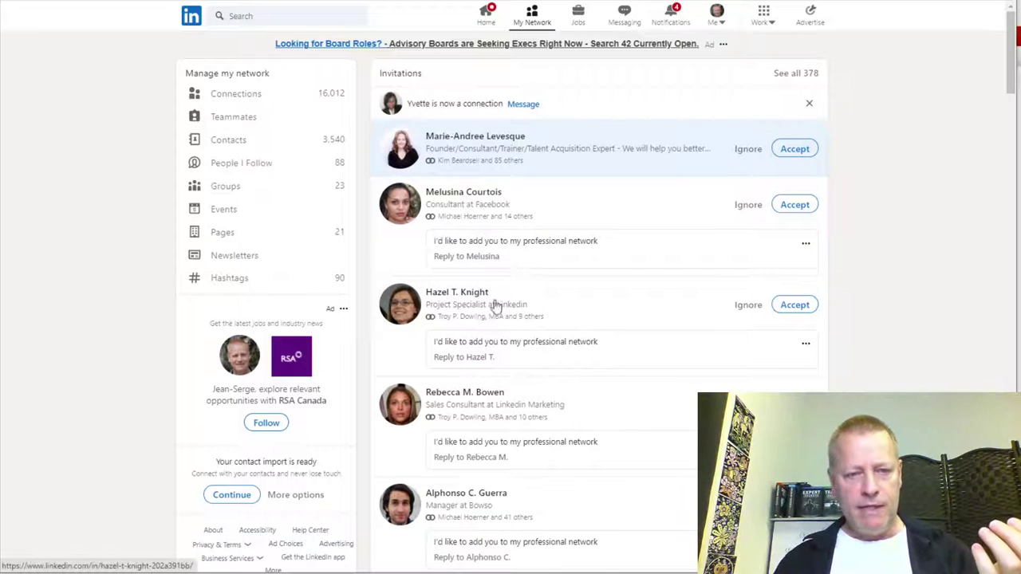
pyautogui.scroll(-1, 526, 327)
pyautogui.scroll(-1, 554, 351)
pyautogui.scroll(-2, 599, 315)
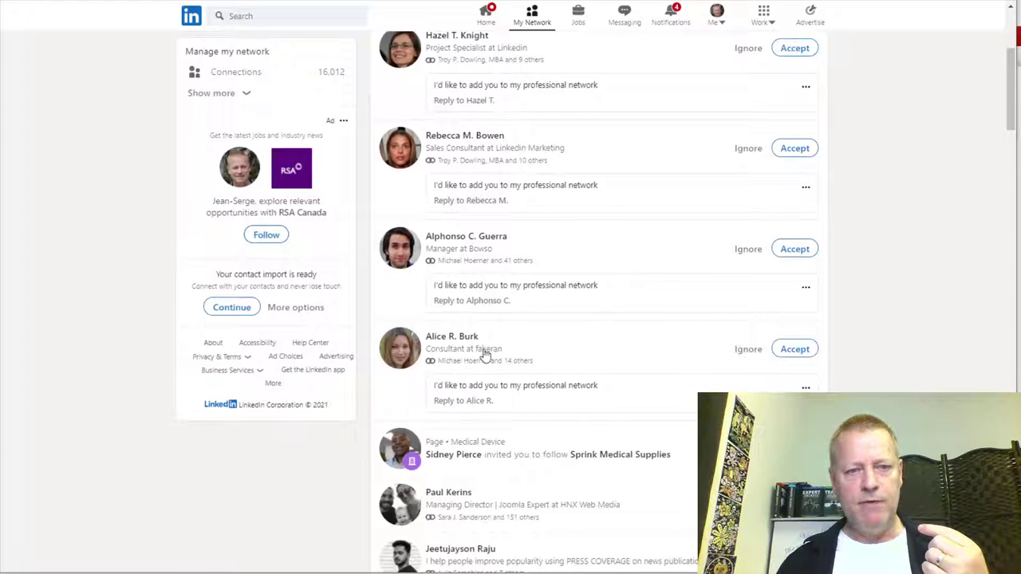
pyautogui.scroll(-2, 484, 353)
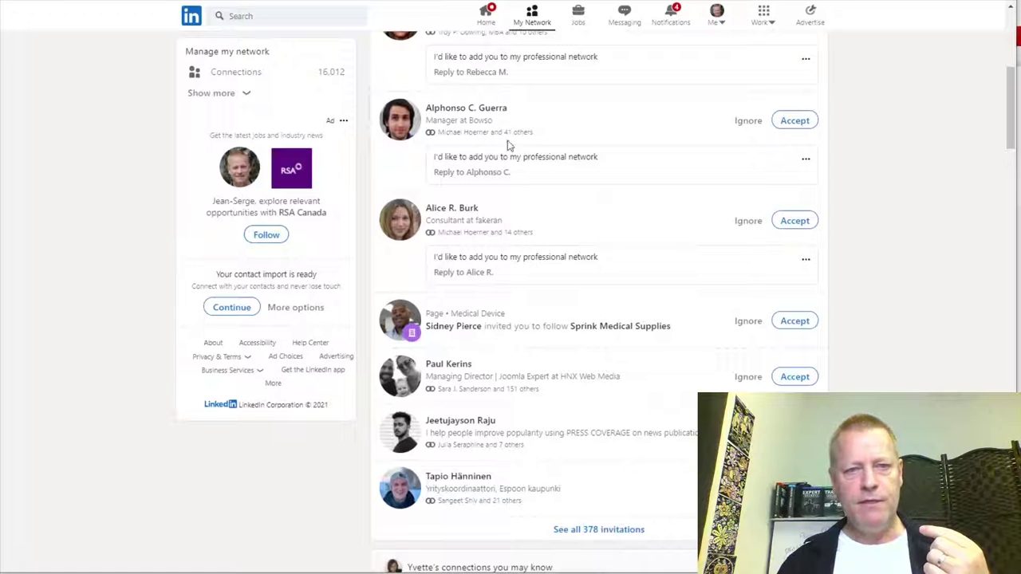
pyautogui.scroll(-1, 427, 292)
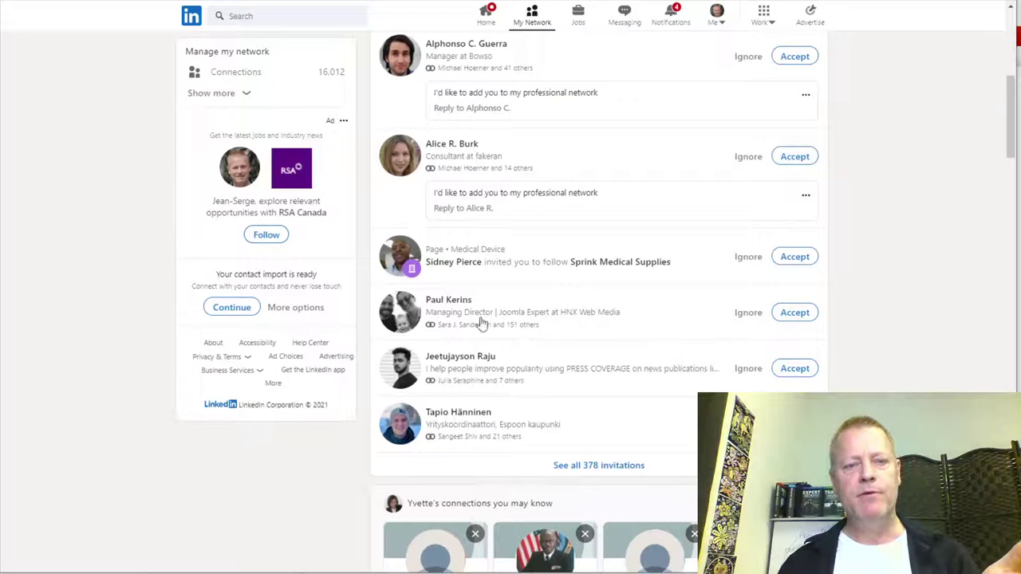
pyautogui.click(810, 317)
pyautogui.scroll(-4, 583, 403)
pyautogui.scroll(-3, 556, 378)
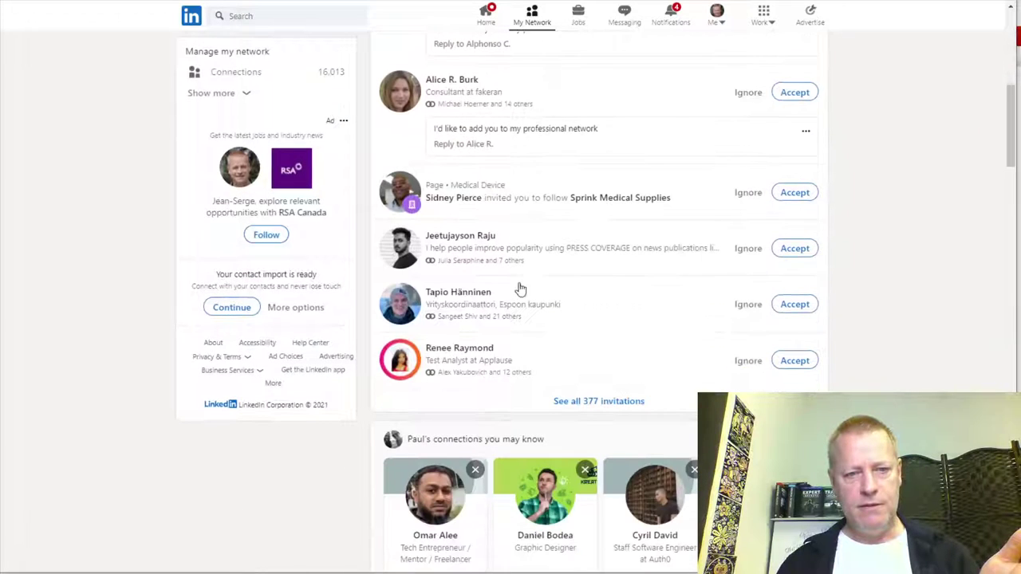
# Open the full list of received invitations and look over its first page
pyautogui.click(604, 401)
pyautogui.scroll(-8, 604, 324)
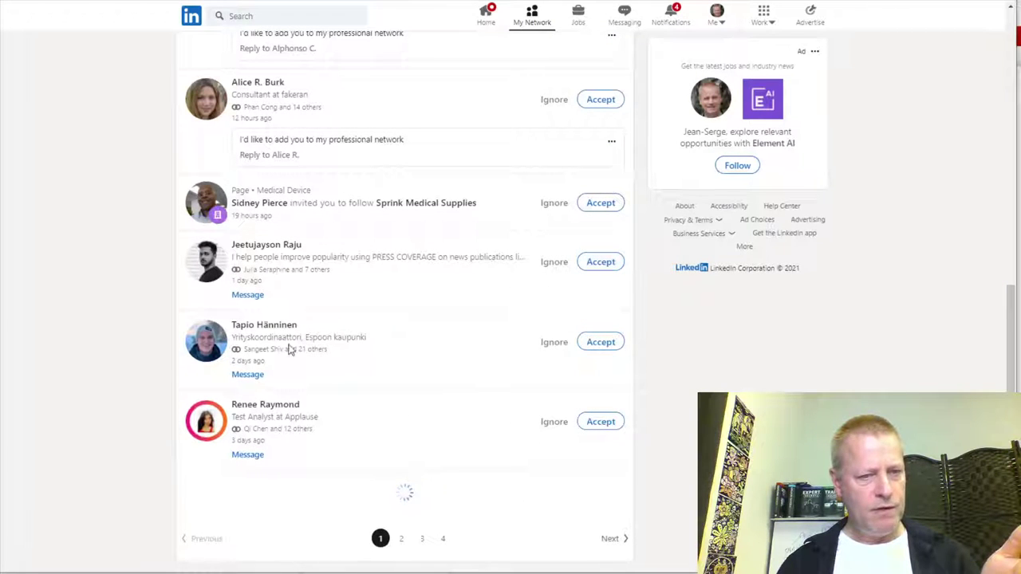
pyautogui.scroll(10, 375, 285)
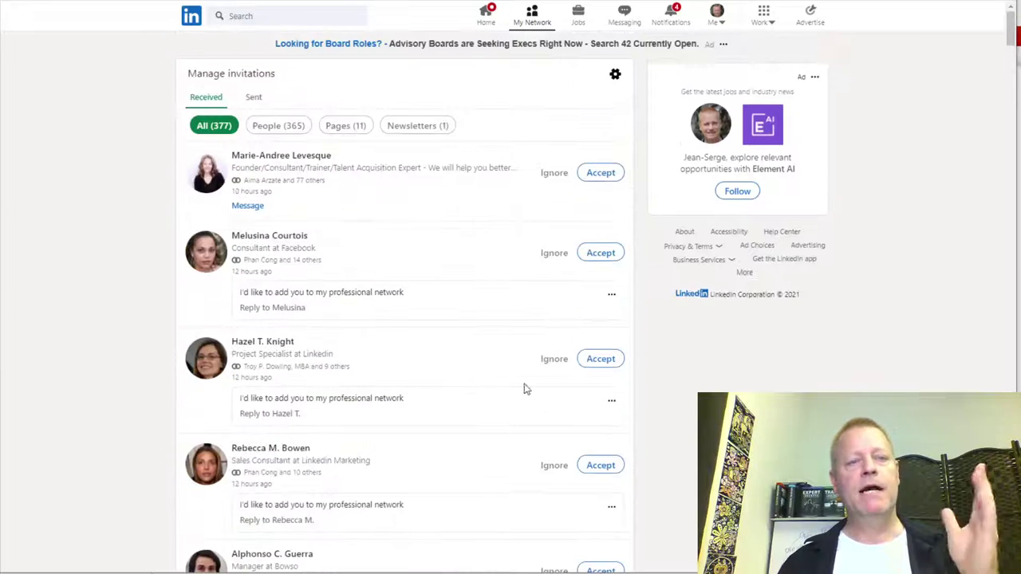
# Filter the received invitations to Pages, review the page-follow requests, and return to showing all invitations
pyautogui.click(349, 127)
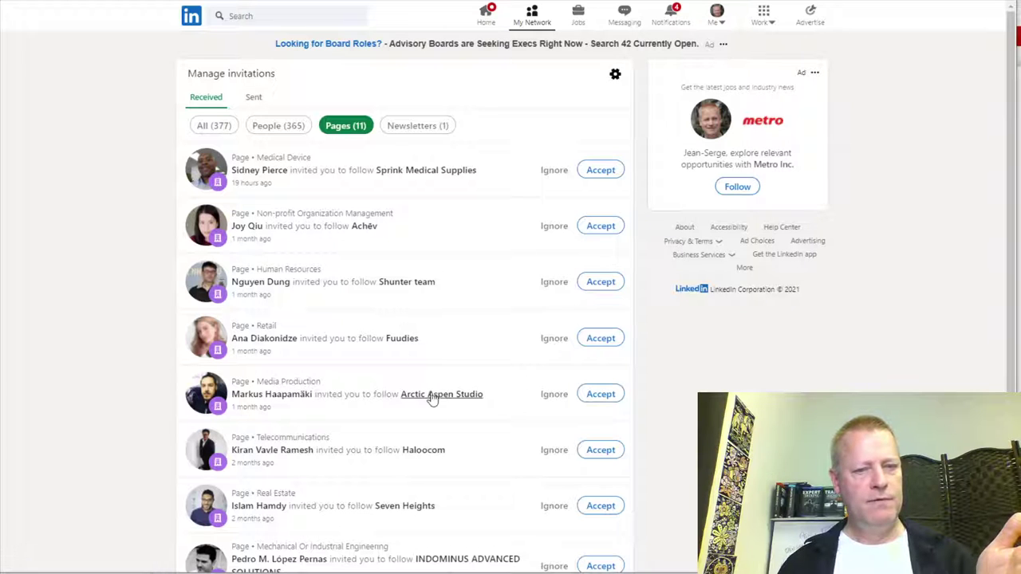
pyautogui.scroll(-3, 365, 462)
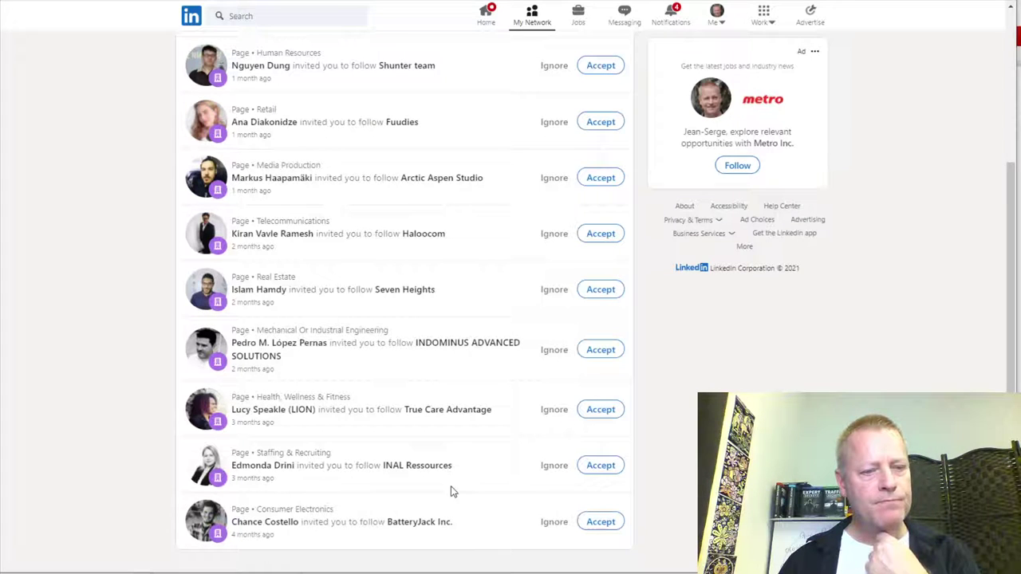
pyautogui.scroll(3, 450, 479)
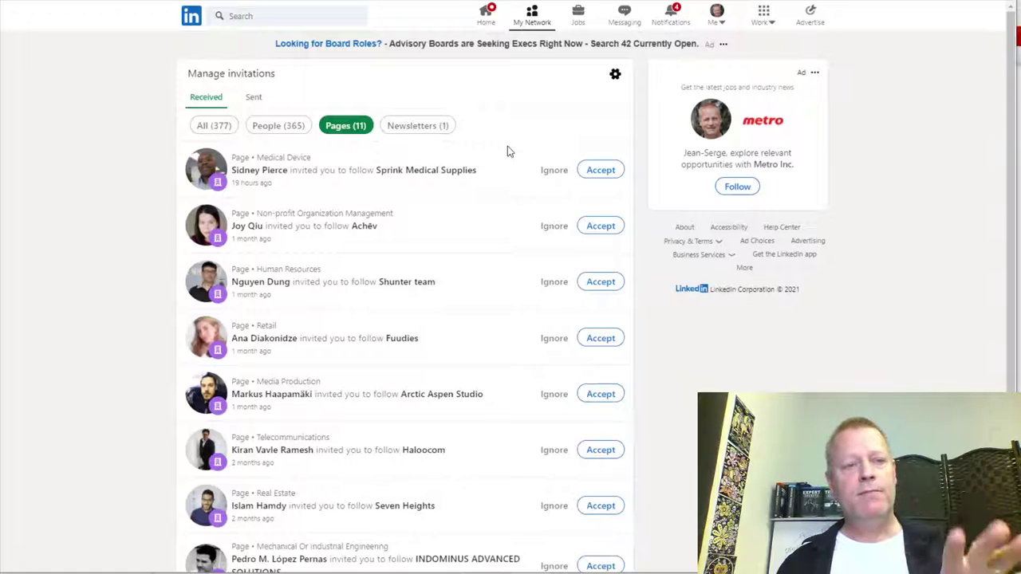
pyautogui.click(220, 126)
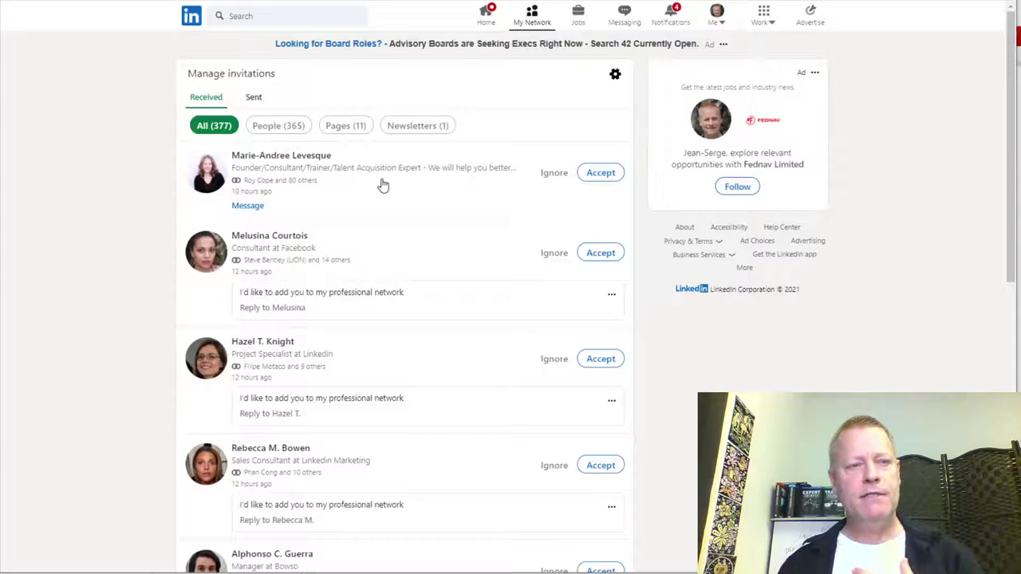
# Review the pending invitations sent to other people, and return to the received invitations
pyautogui.click(255, 97)
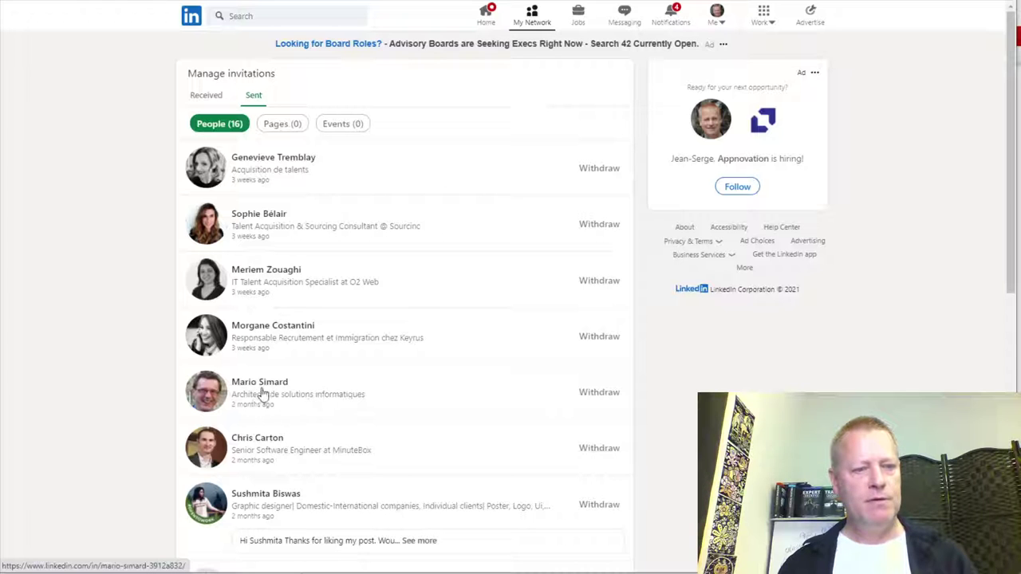
pyautogui.scroll(-3, 277, 476)
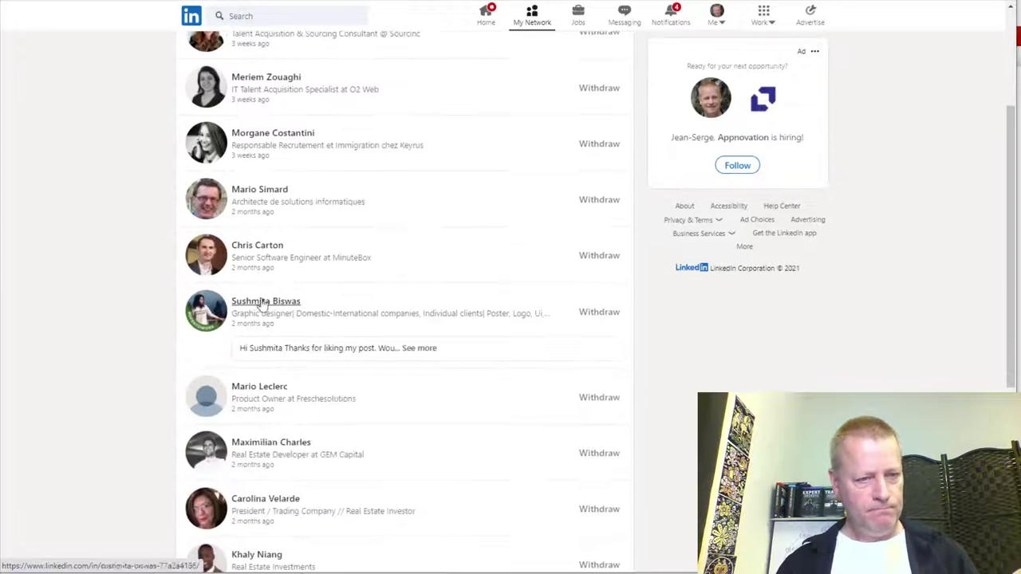
pyautogui.scroll(-2, 292, 311)
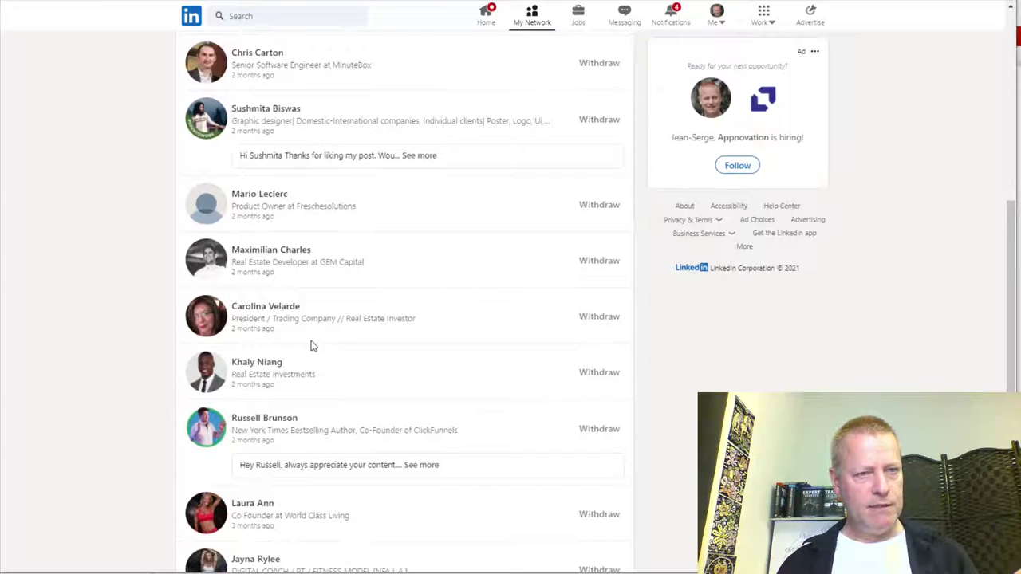
pyautogui.scroll(5, 313, 345)
pyautogui.click(205, 95)
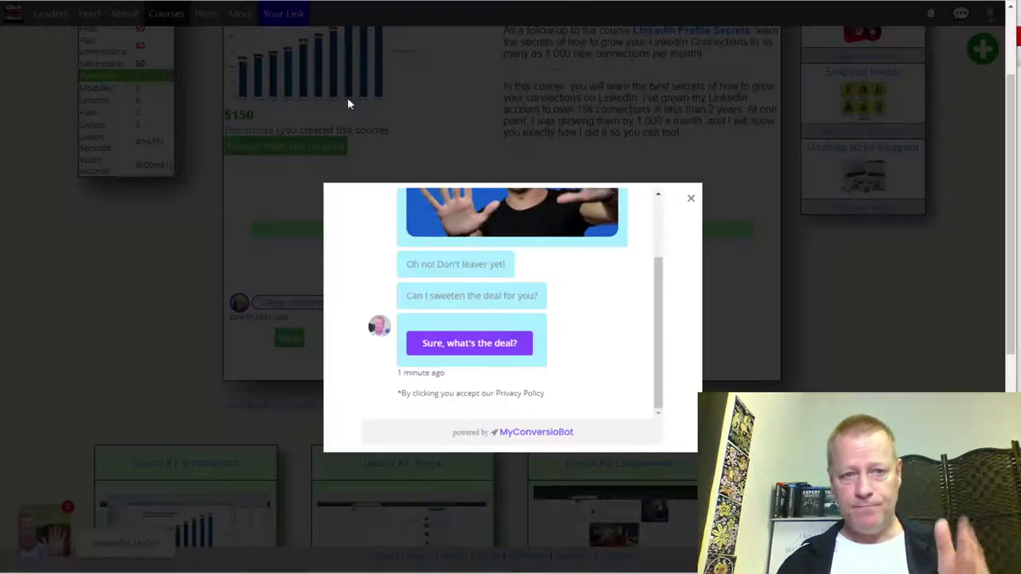
# Back on the Click eCourse course page, dismiss the exit-offer pop-up and highlight the LinkedIn Connection Growth Secrets title
pyautogui.click(729, 221)
pyautogui.scroll(2, 425, 391)
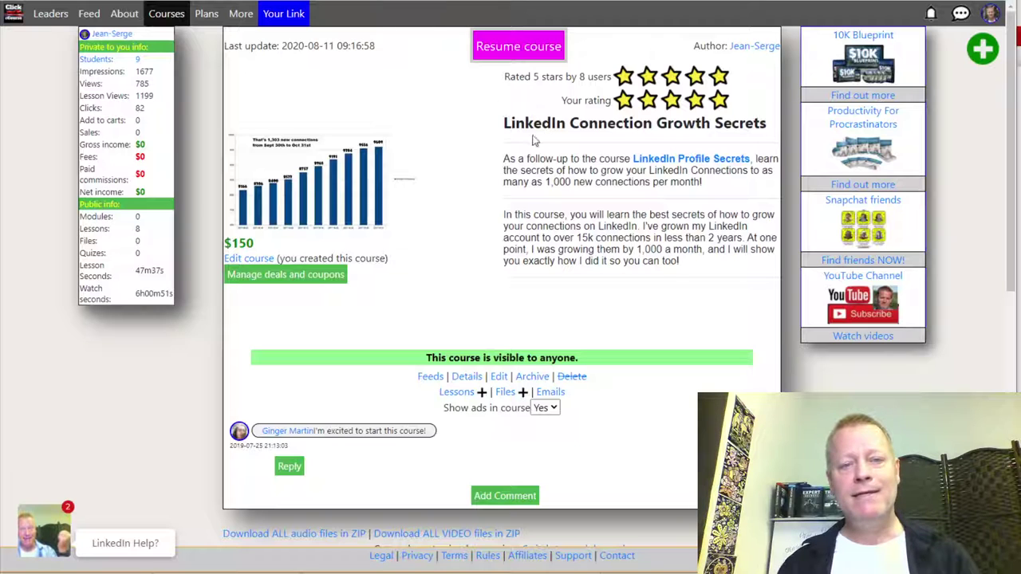
pyautogui.moveTo(447, 64); pyautogui.dragTo(761, 128)
pyautogui.click(654, 140)
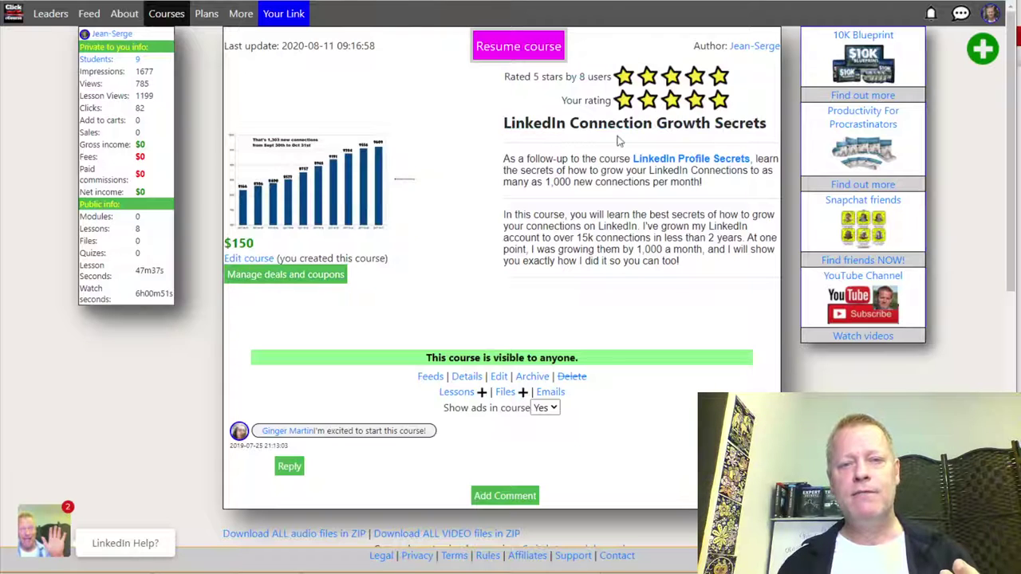
# Highlight the LinkedIn Connection Growth Secrets title again and look over the course page
pyautogui.moveTo(504, 126); pyautogui.dragTo(768, 129)
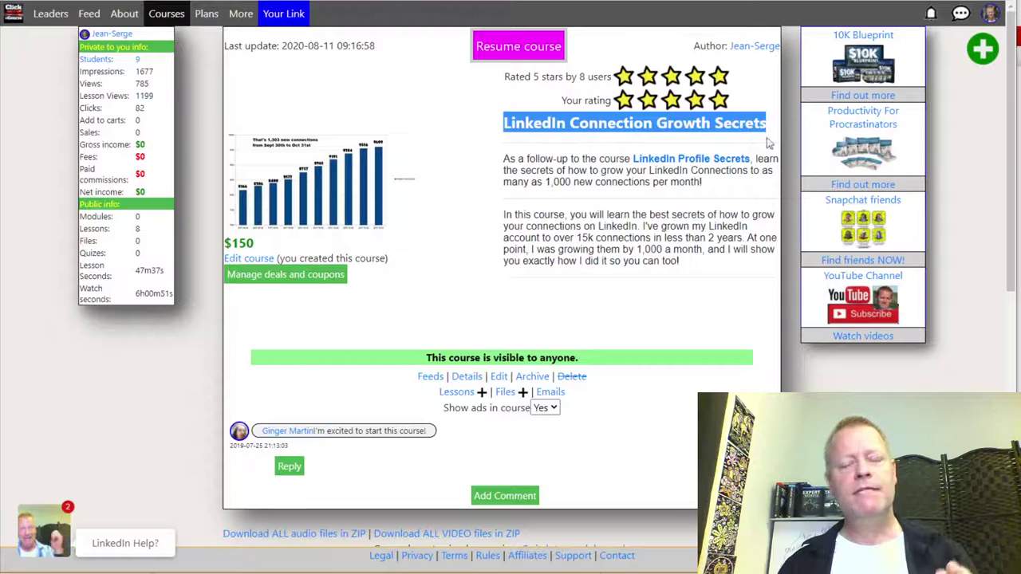
pyautogui.scroll(-4, 561, 209)
pyautogui.scroll(4, 561, 209)
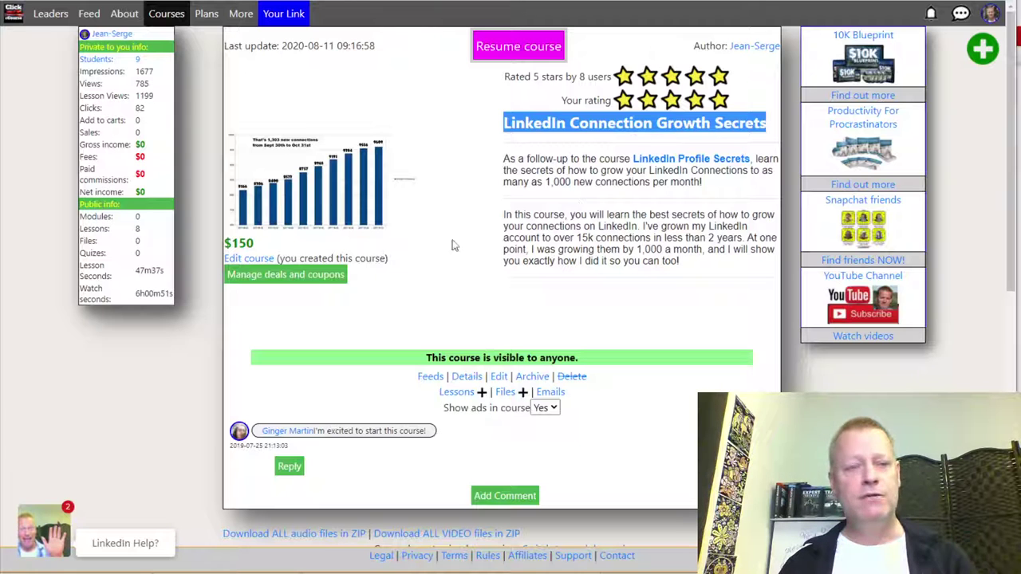
# Open the course's deals and coupons manager and fill in a new coupon named super25 with a price of 25
pyautogui.click(292, 276)
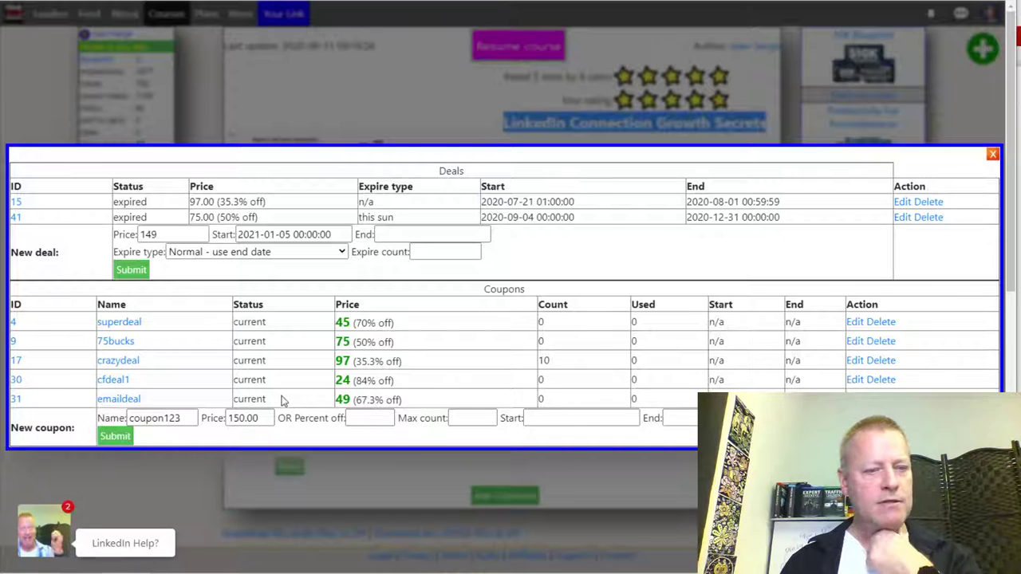
pyautogui.click(190, 419)
pyautogui.hotkey('ctrl', 'a')
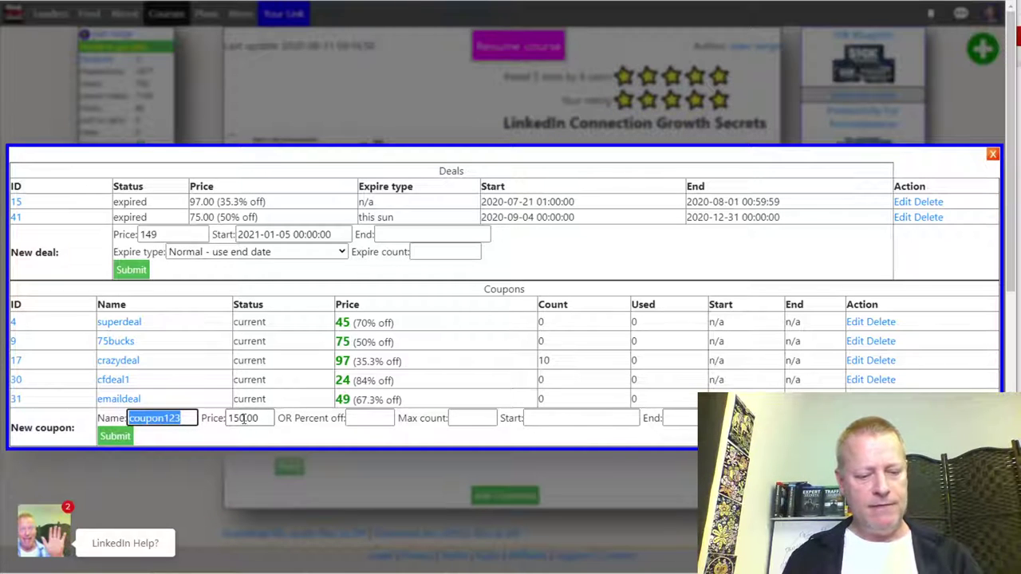
pyautogui.write('c')
pyautogui.write('uper25')
pyautogui.click(232, 420)
pyautogui.write('25')
pyautogui.doubleClick(247, 416)
pyautogui.write('2')
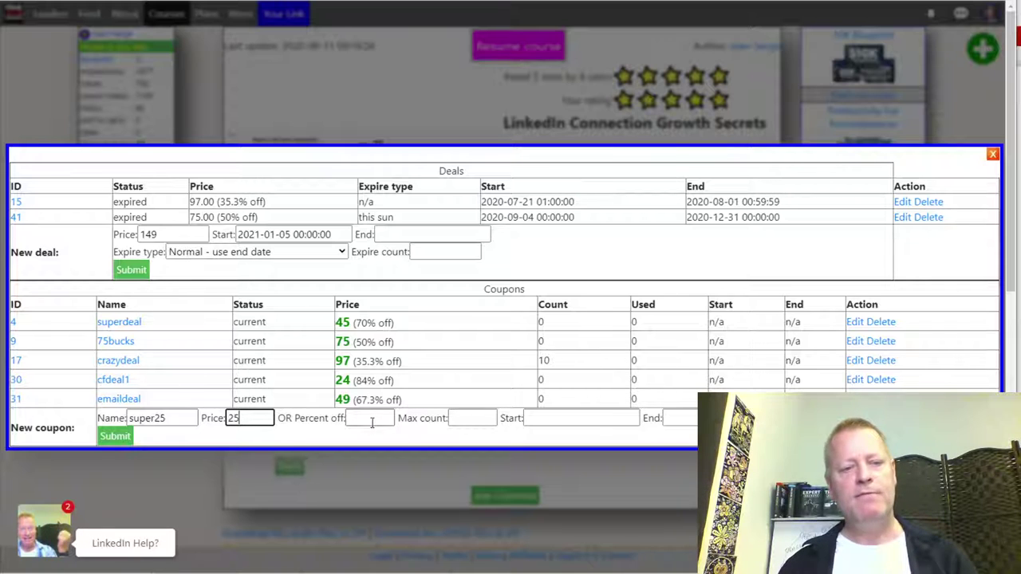
# Enter a 2021 end date for the super25 coupon, leaving the percent off and start date blank, and submit it
pyautogui.click(372, 419)
pyautogui.click(678, 418)
pyautogui.write('2021-0')
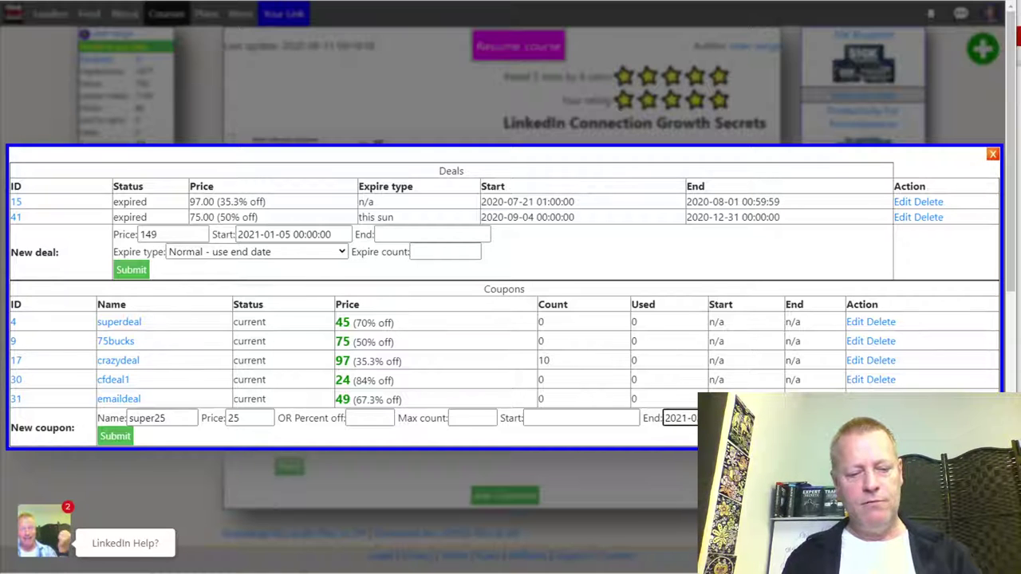
pyautogui.click(593, 418)
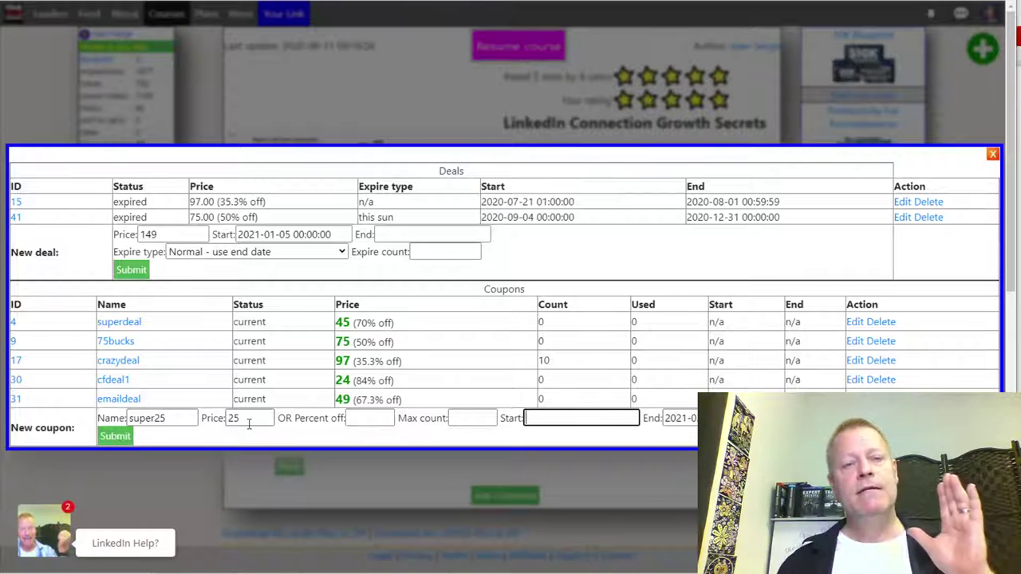
pyautogui.doubleClick(152, 418)
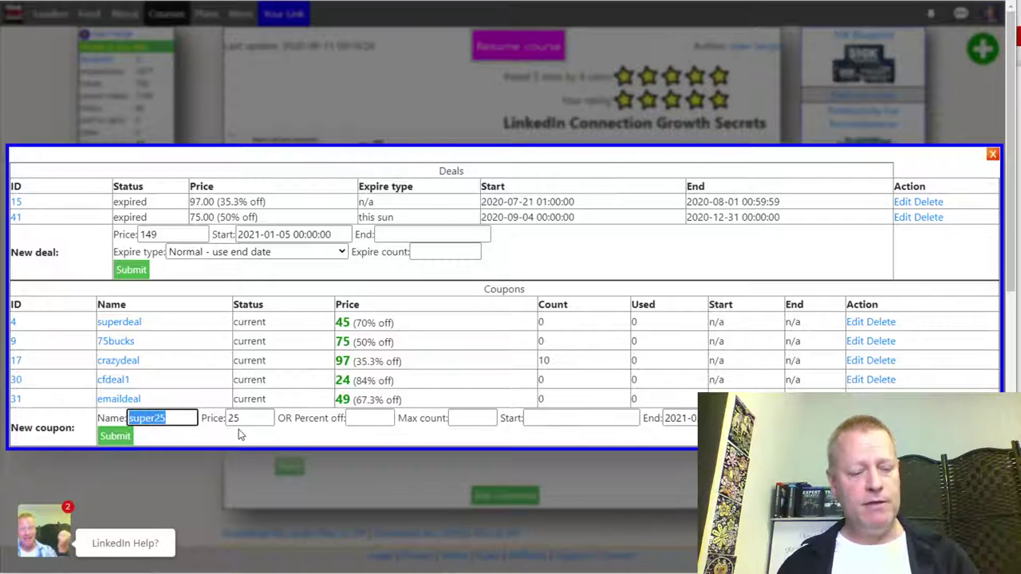
pyautogui.click(115, 436)
pyautogui.click(497, 303)
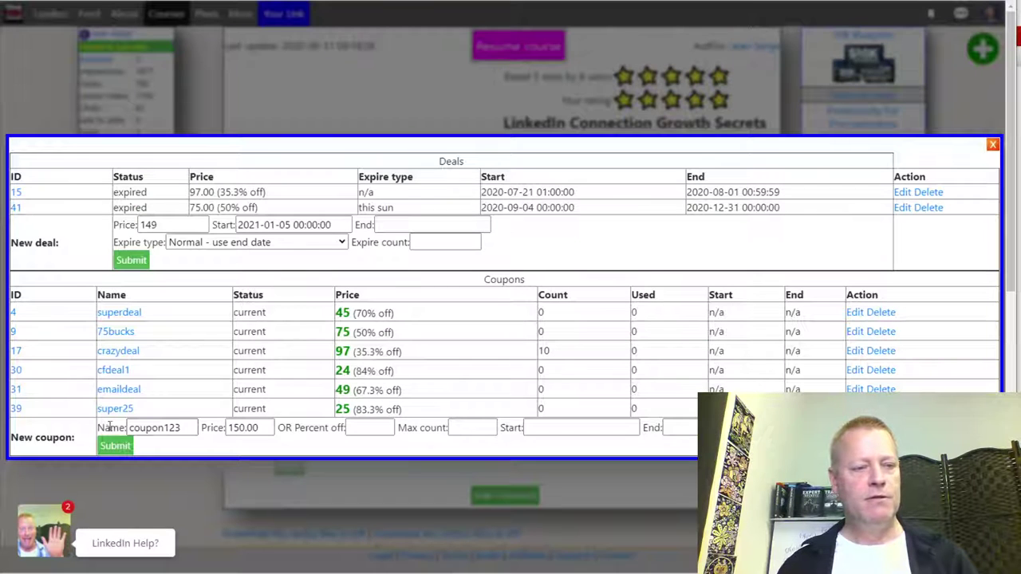
# Copy the super25 coupon's link, open it in a logged-out browser window, and dismiss the pop-up
pyautogui.rightClick(124, 408)
pyautogui.click(166, 428)
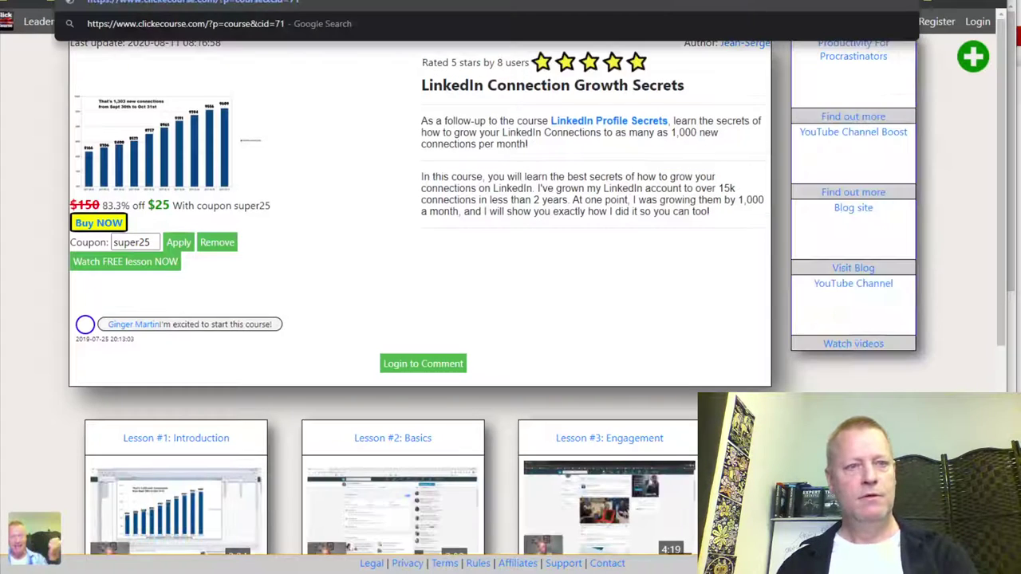
pyautogui.press('Return')
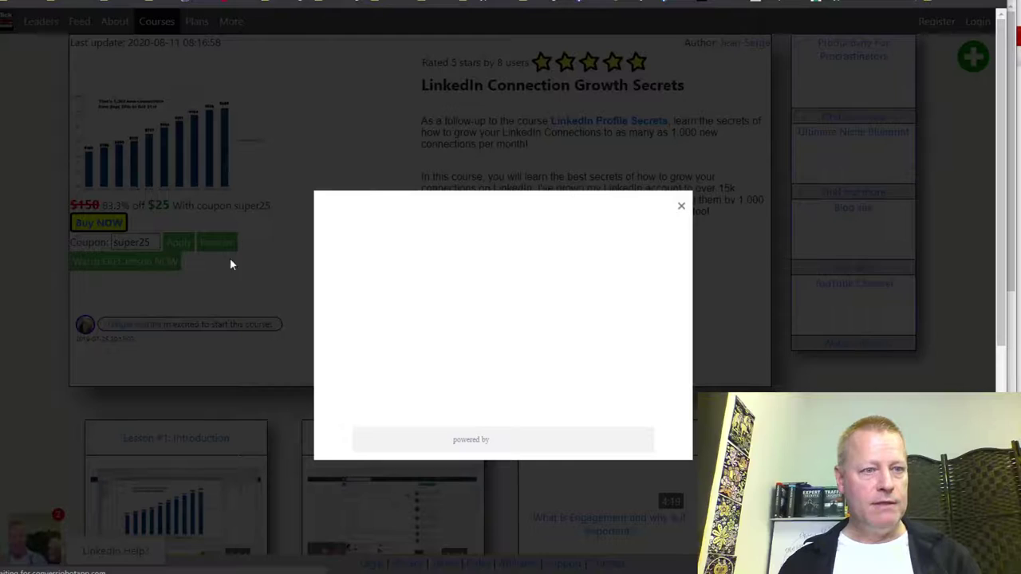
pyautogui.click(297, 254)
# Remove the applied coupon from the course page, and manually enter and apply the coupon code super25
pyautogui.click(229, 246)
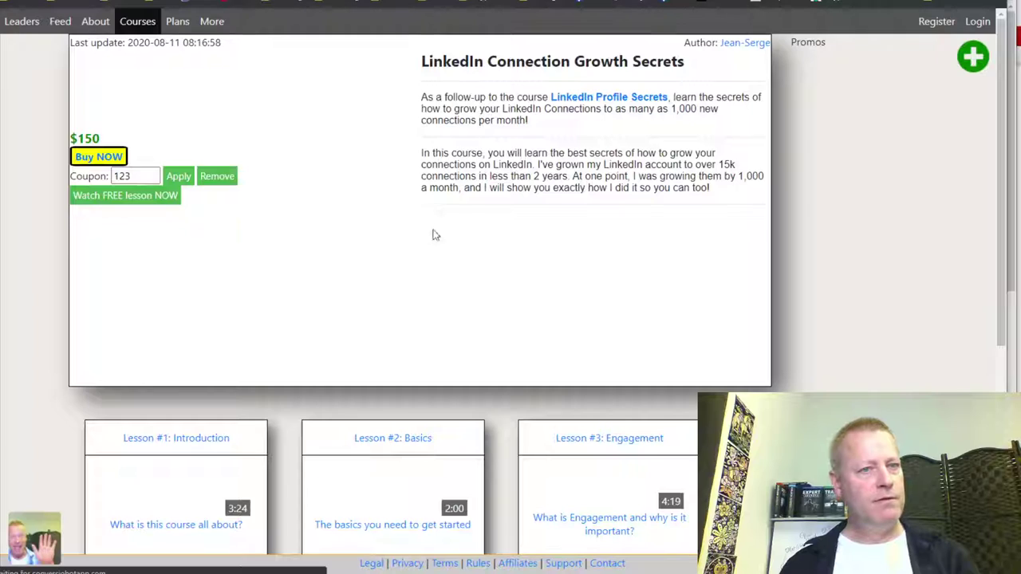
pyautogui.click(147, 238)
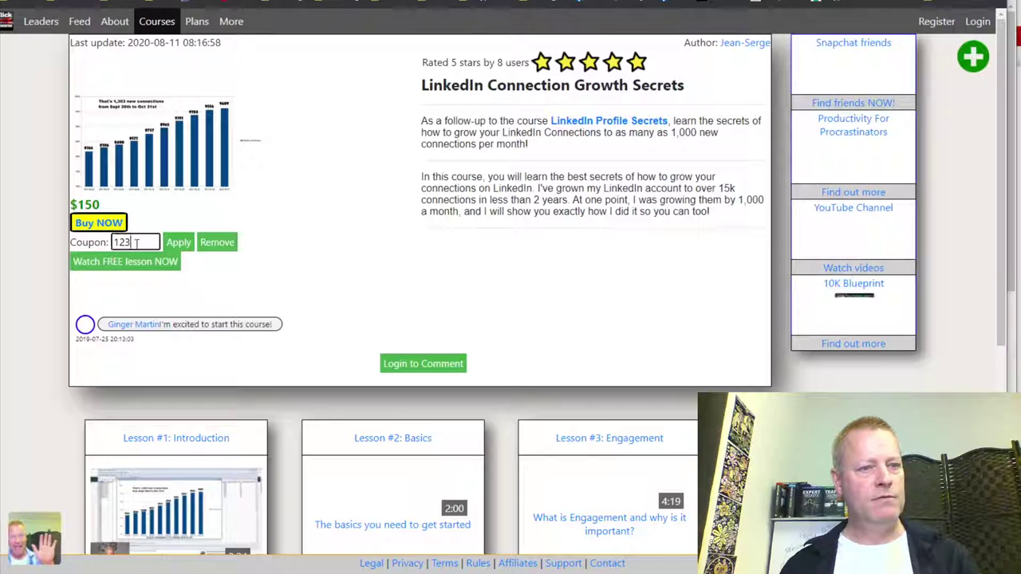
pyautogui.doubleClick(147, 237)
pyautogui.press('BackSpace')
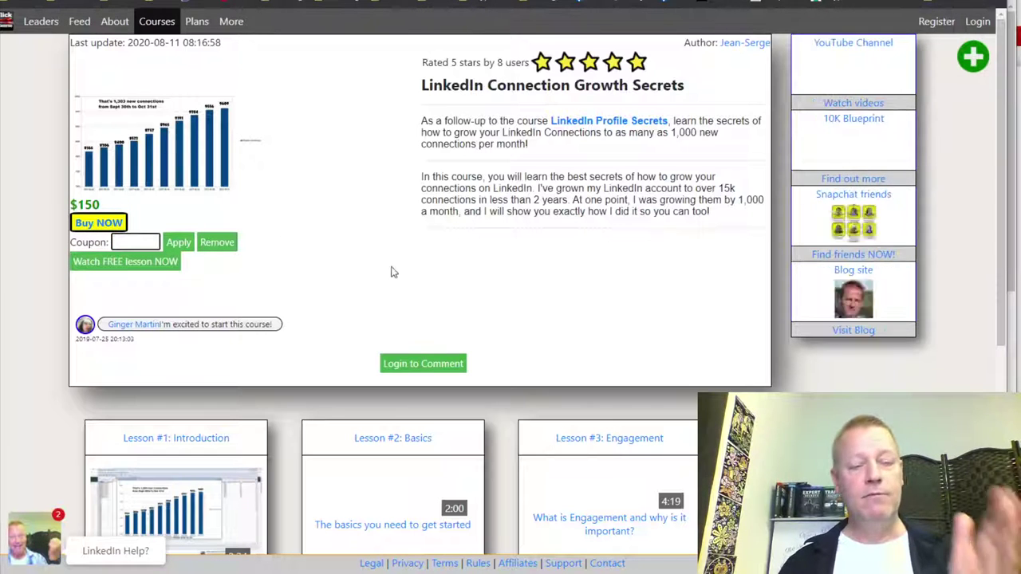
pyautogui.click(324, 269)
pyautogui.click(144, 243)
pyautogui.write('super2')
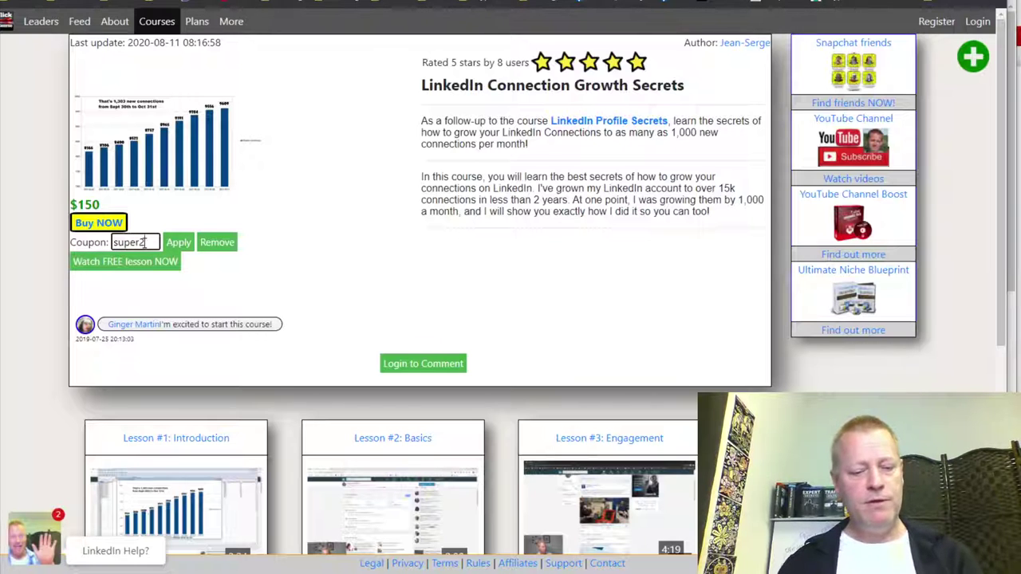
pyautogui.write('5')
pyautogui.click(179, 243)
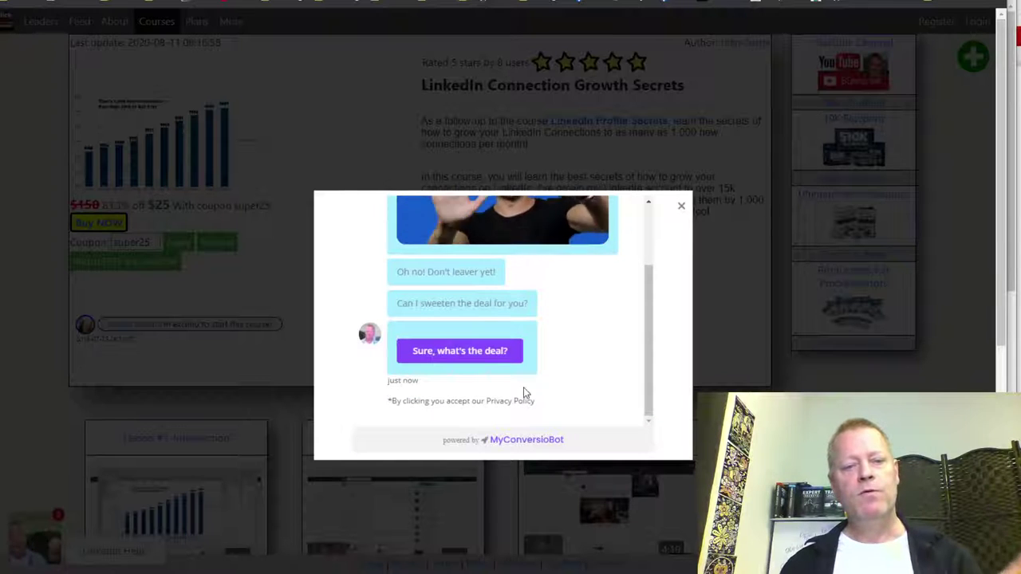
# Ask the exit-offer chatbot what its deal is, and close the pop-up and the deals and coupons manager
pyautogui.click(479, 351)
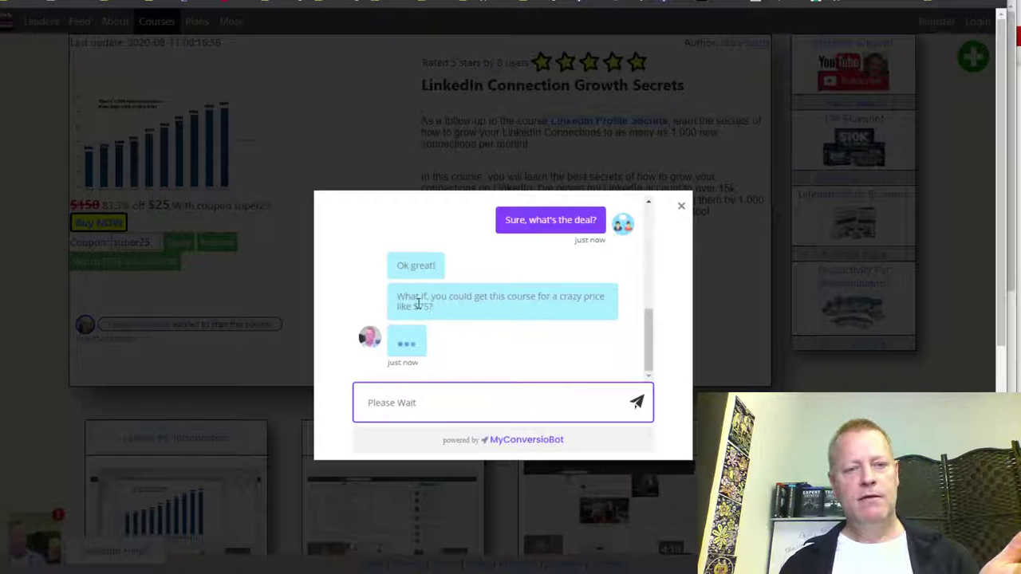
pyautogui.moveTo(414, 266); pyautogui.dragTo(434, 266)
pyautogui.click(682, 207)
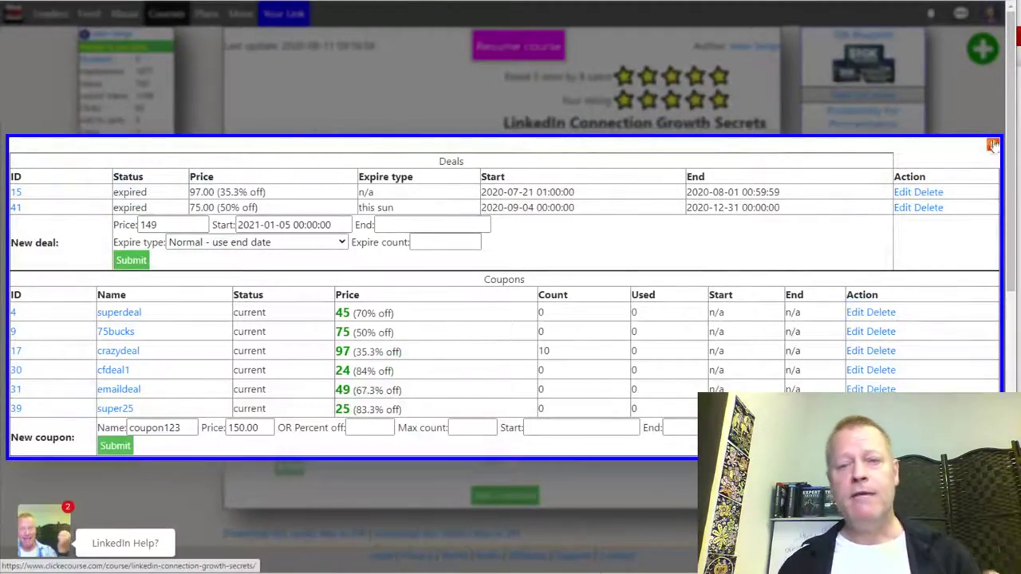
pyautogui.click(992, 145)
# Look over the list of received LinkedIn invitations again
pyautogui.scroll(-7, 490, 327)
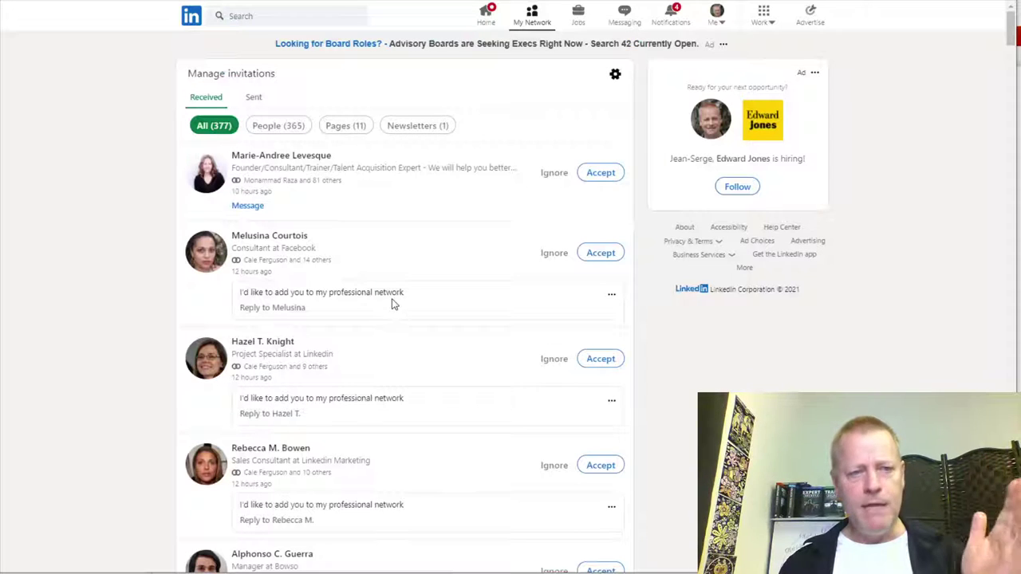
pyautogui.scroll(-5, 433, 287)
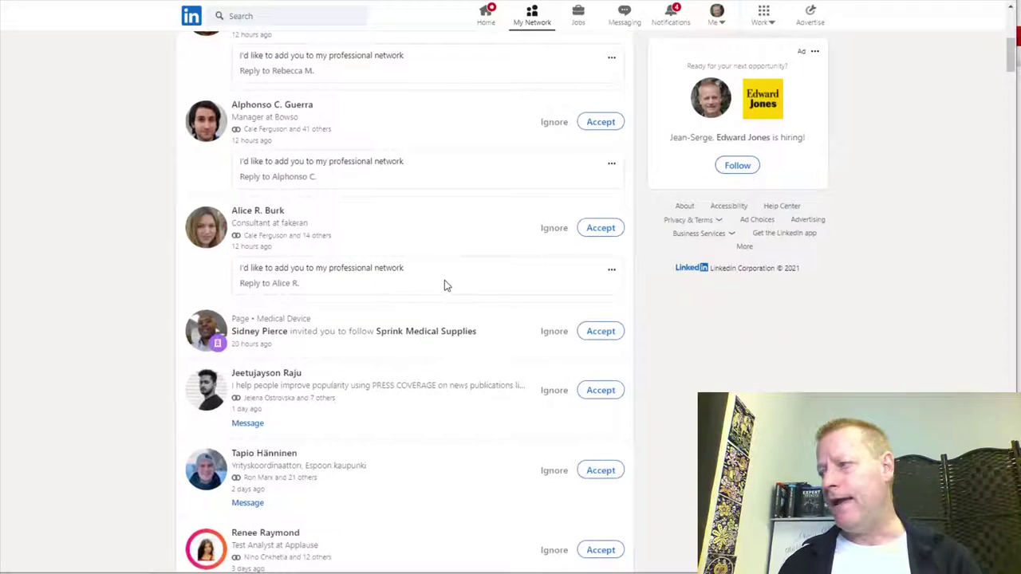
pyautogui.scroll(5, 445, 286)
pyautogui.scroll(-3, 444, 285)
pyautogui.scroll(2, 360, 166)
pyautogui.scroll(1, 361, 166)
# Search LinkedIn for course creator
pyautogui.click(247, 16)
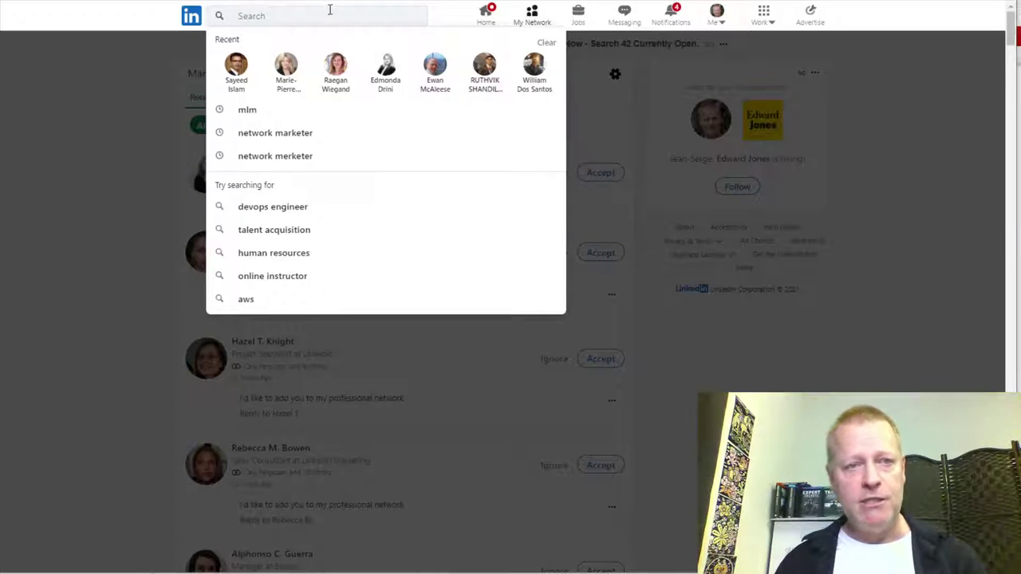
pyautogui.write('sourse ')
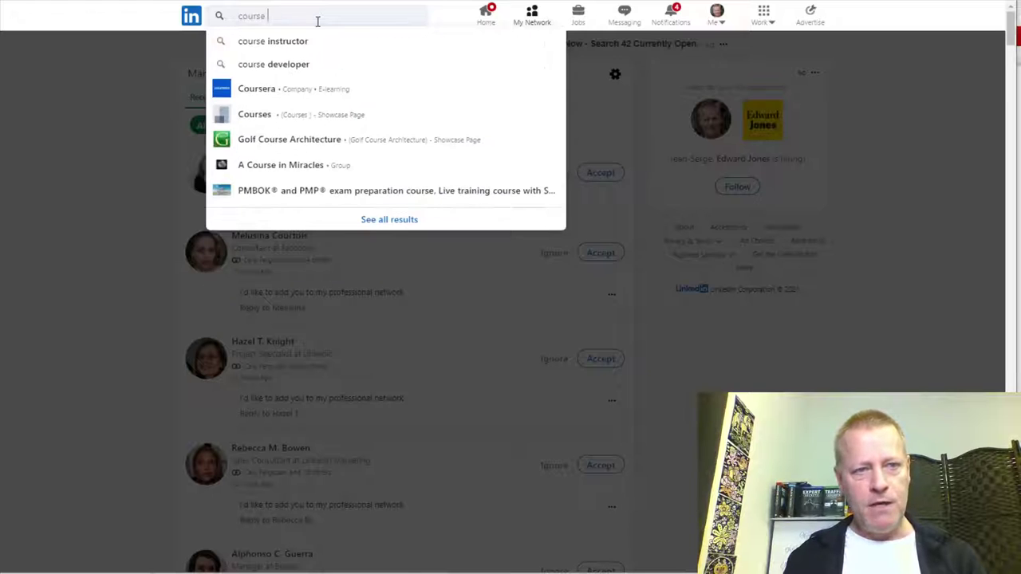
pyautogui.write('creator')
pyautogui.press('Return')
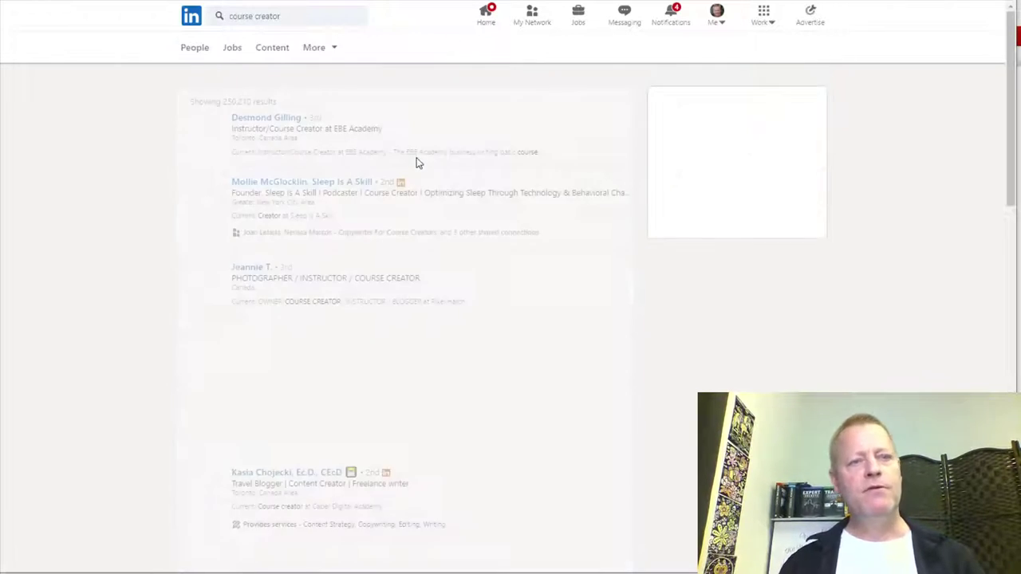
# Restrict the course creator results to people who are 1st-degree connections
pyautogui.click(198, 50)
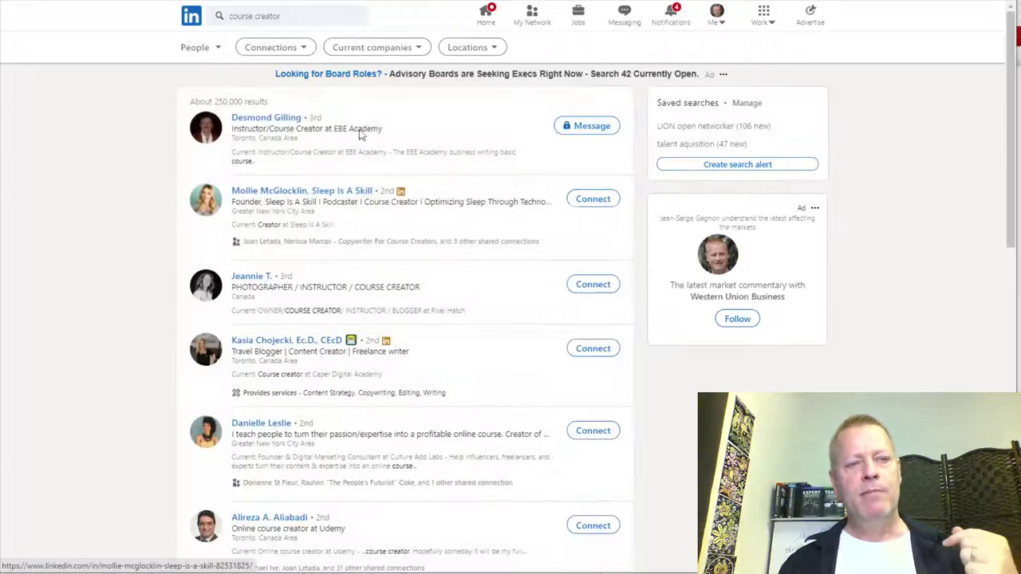
pyautogui.click(279, 51)
pyautogui.click(251, 80)
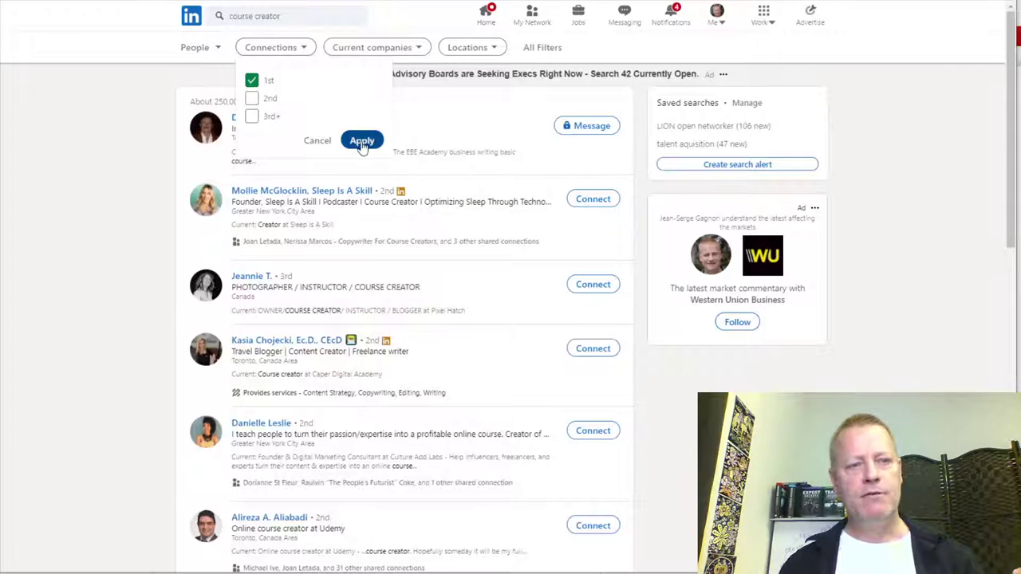
pyautogui.click(362, 140)
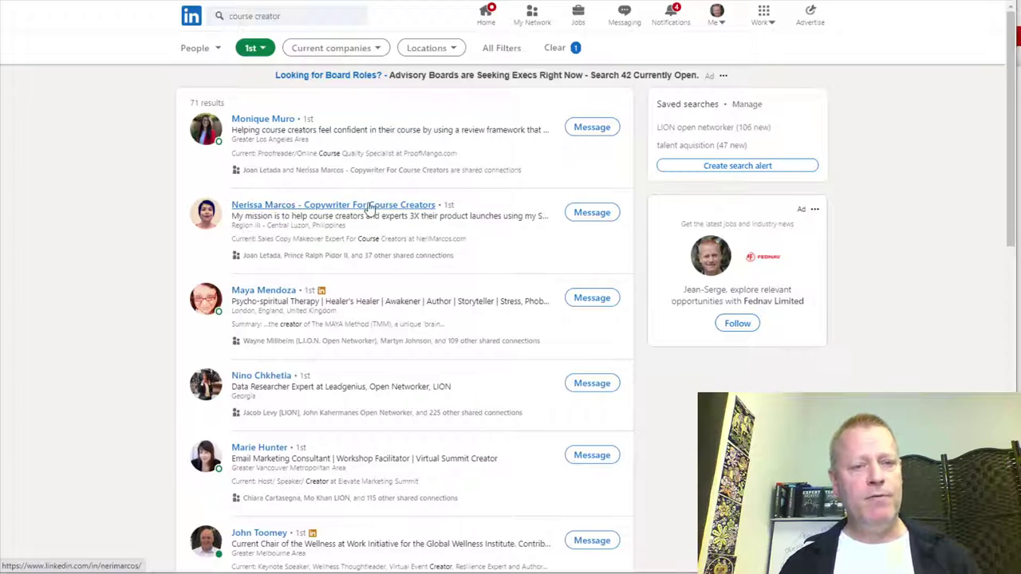
# Open the message thread with the copywriter for course creators and enlarge the conversation window
pyautogui.click(590, 212)
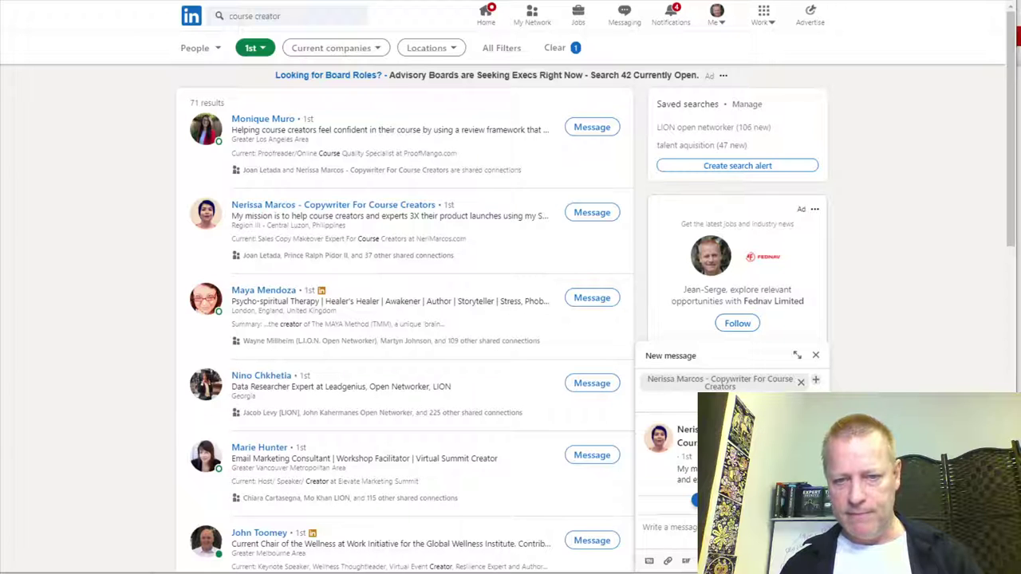
pyautogui.scroll(-5, 686, 459)
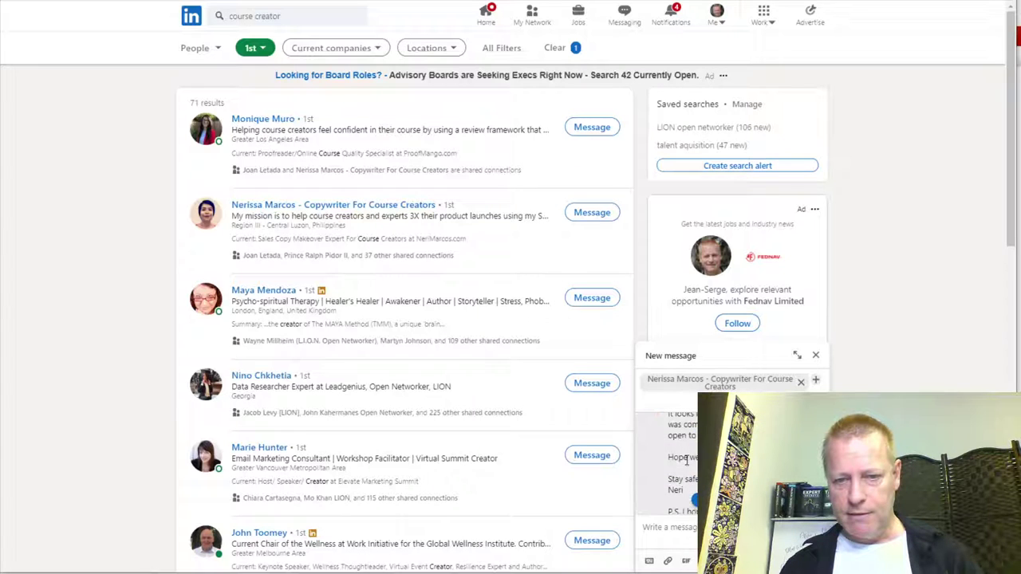
pyautogui.scroll(-5, 686, 459)
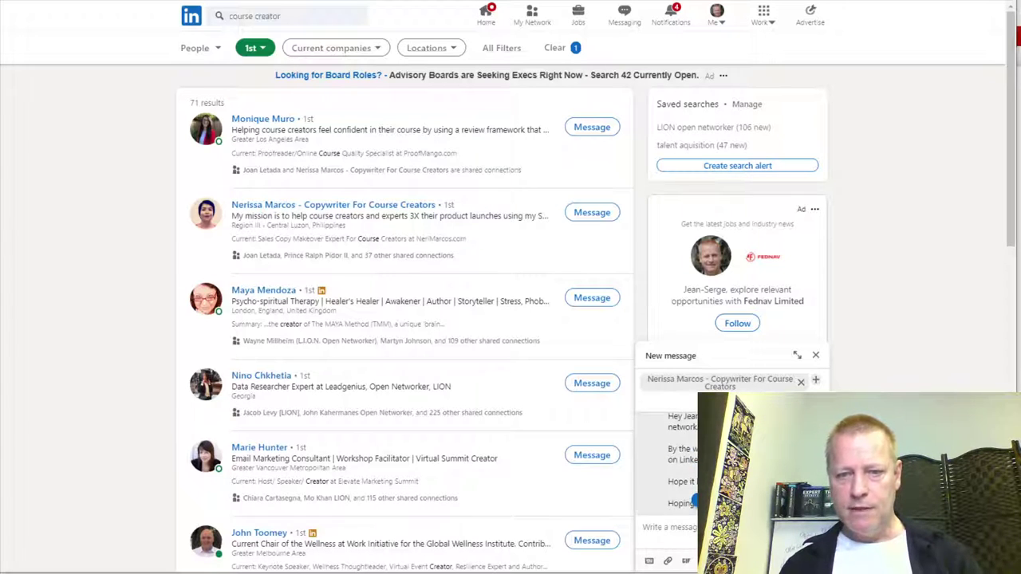
pyautogui.click(738, 363)
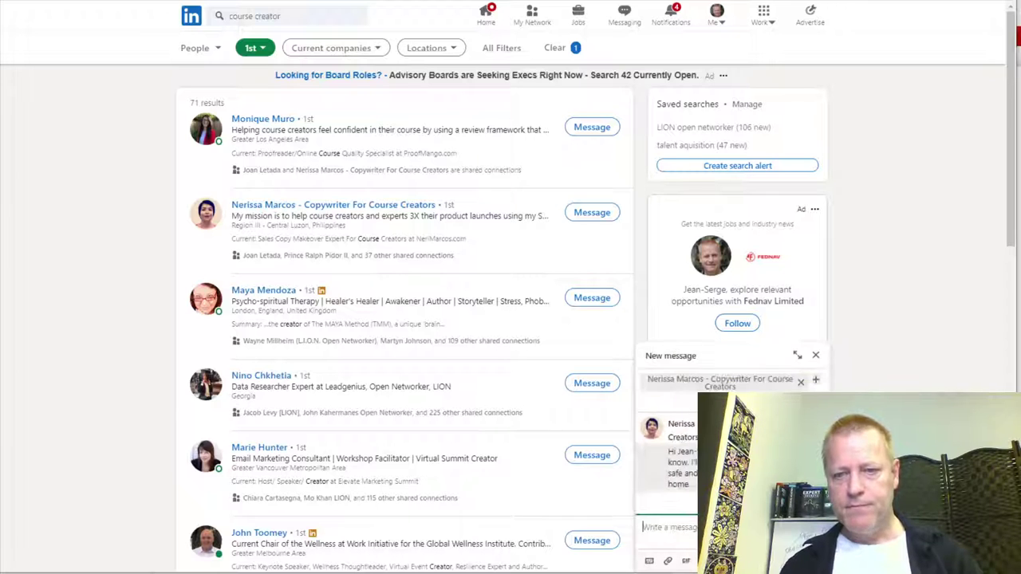
pyautogui.click(796, 355)
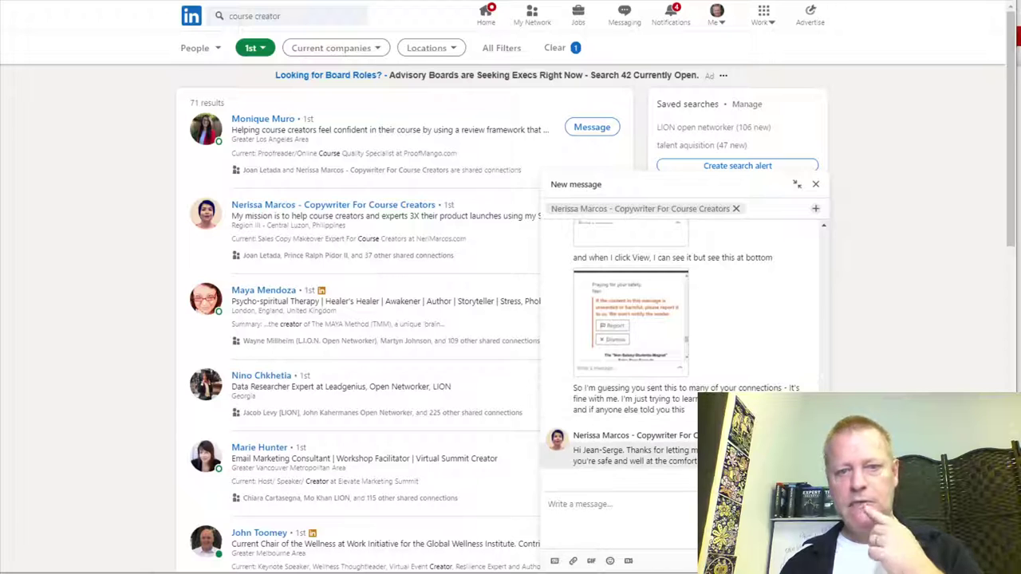
# Read through the earlier messages in the conversation with the copywriter, from April to May 2020
pyautogui.scroll(5, 682, 359)
pyautogui.scroll(10, 778, 351)
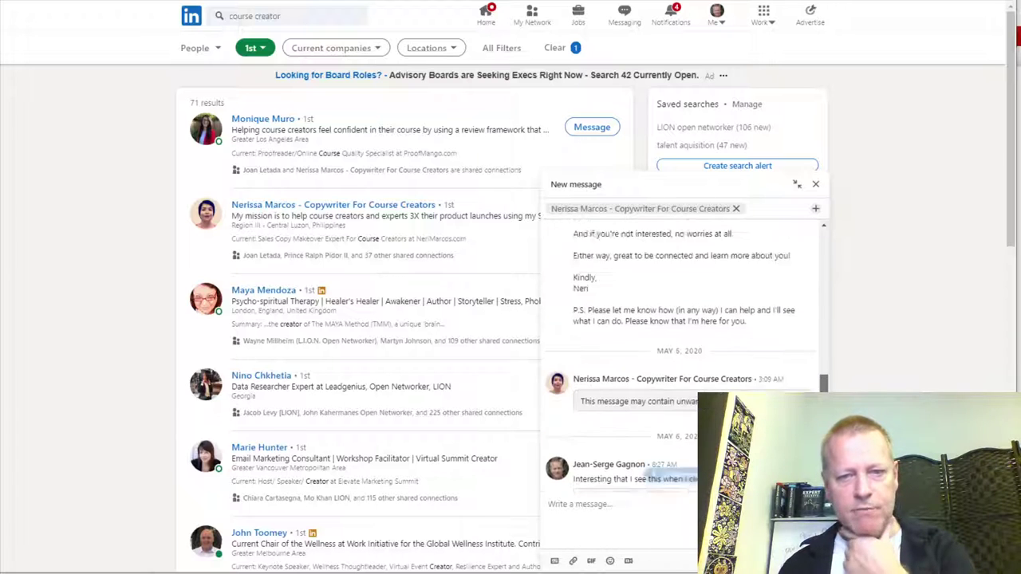
pyautogui.scroll(1, 779, 351)
pyautogui.scroll(-3, 774, 359)
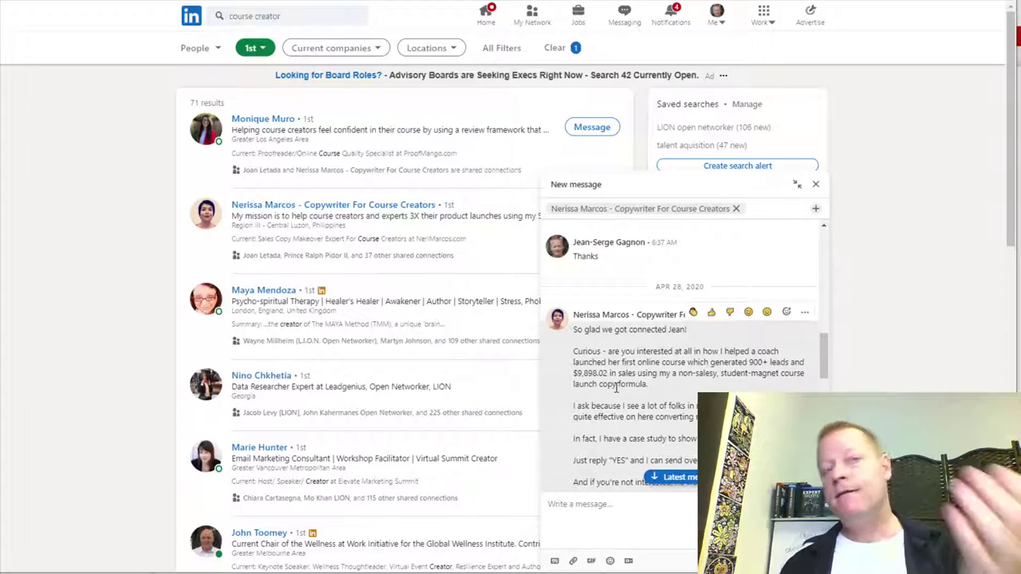
pyautogui.scroll(-1, 824, 360)
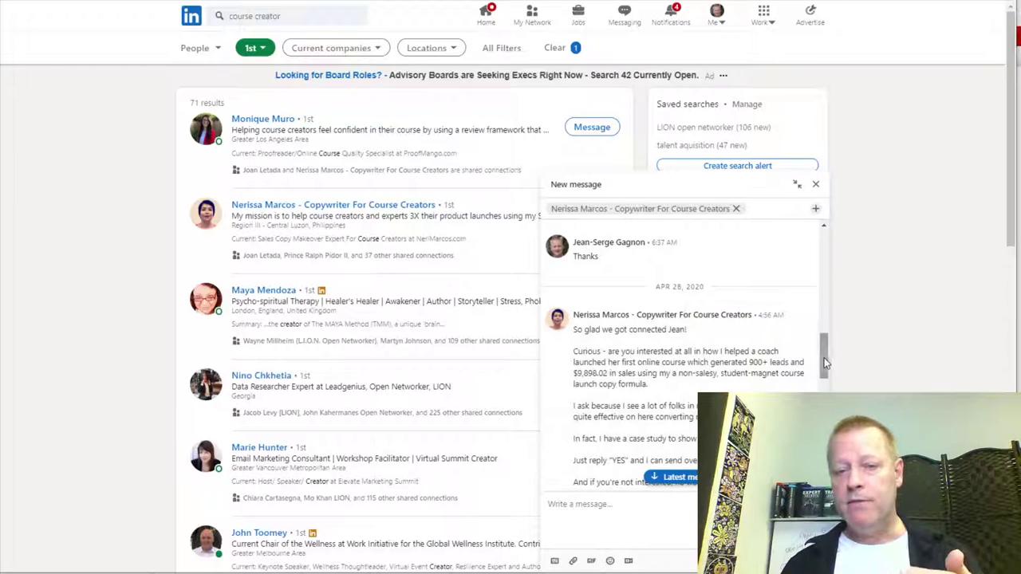
pyautogui.moveTo(824, 357); pyautogui.dragTo(819, 394)
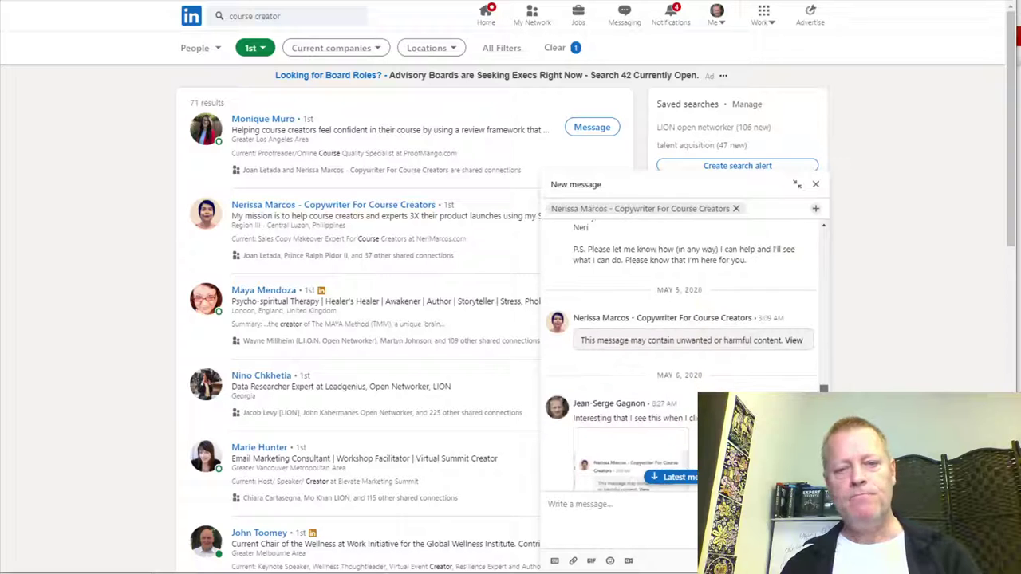
# Reveal the flagged May 5, 2020 message from the copywriter, review the conversation through its latest reply, and close it
pyautogui.scroll(-1, 798, 359)
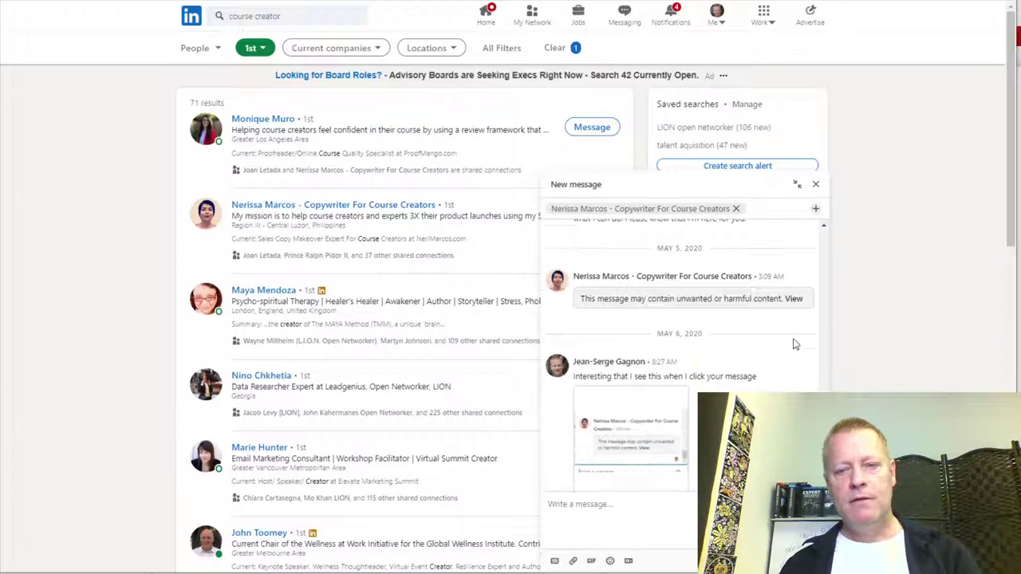
pyautogui.click(794, 305)
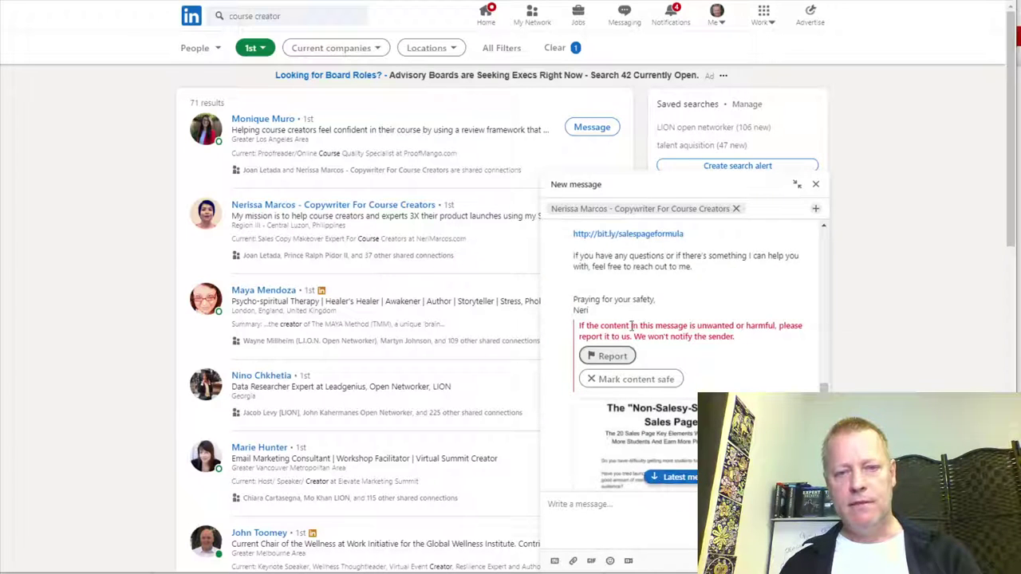
pyautogui.scroll(2, 823, 386)
pyautogui.moveTo(823, 386); pyautogui.dragTo(753, 252)
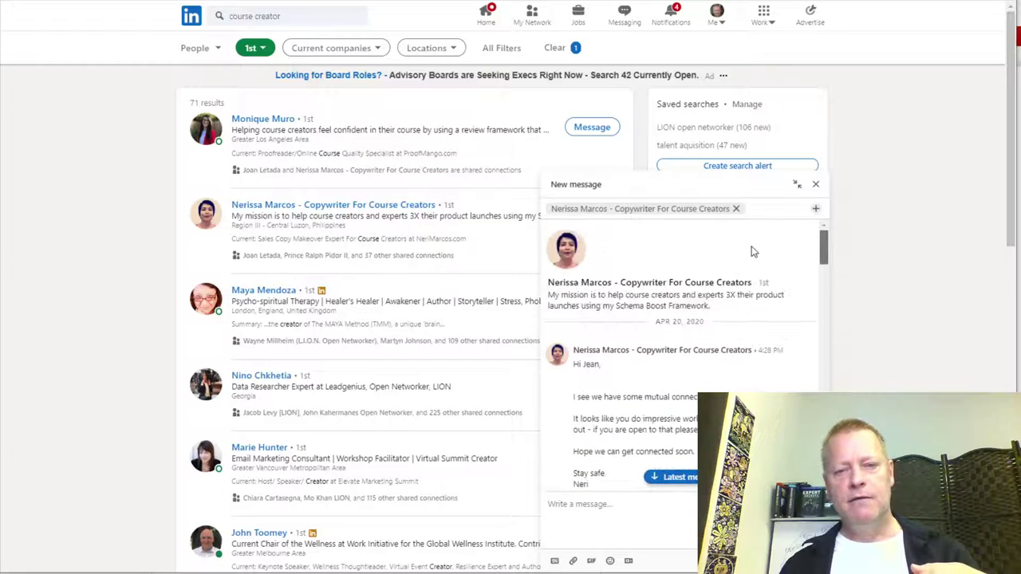
pyautogui.scroll(-10, 750, 244)
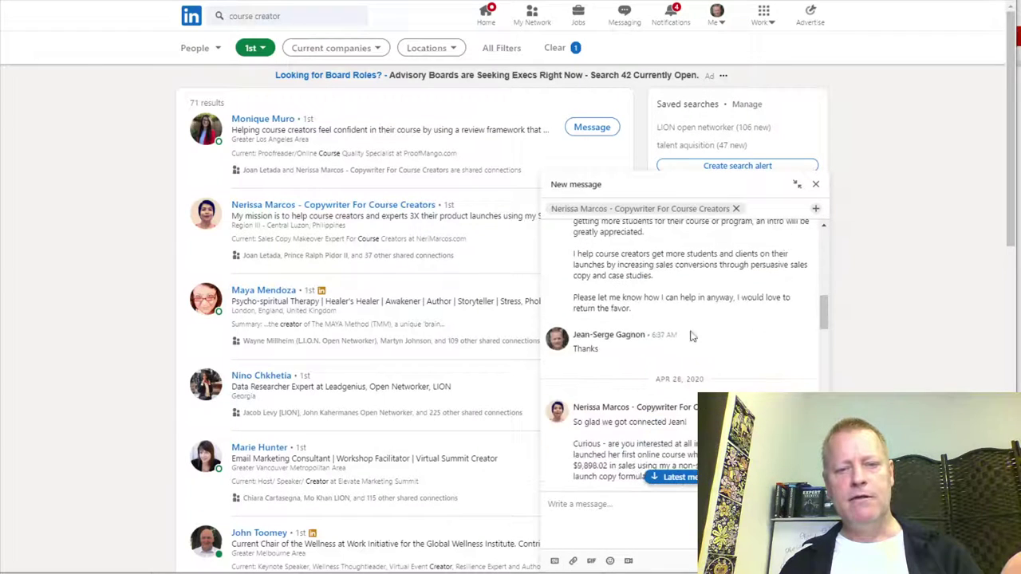
pyautogui.moveTo(825, 319); pyautogui.dragTo(825, 442)
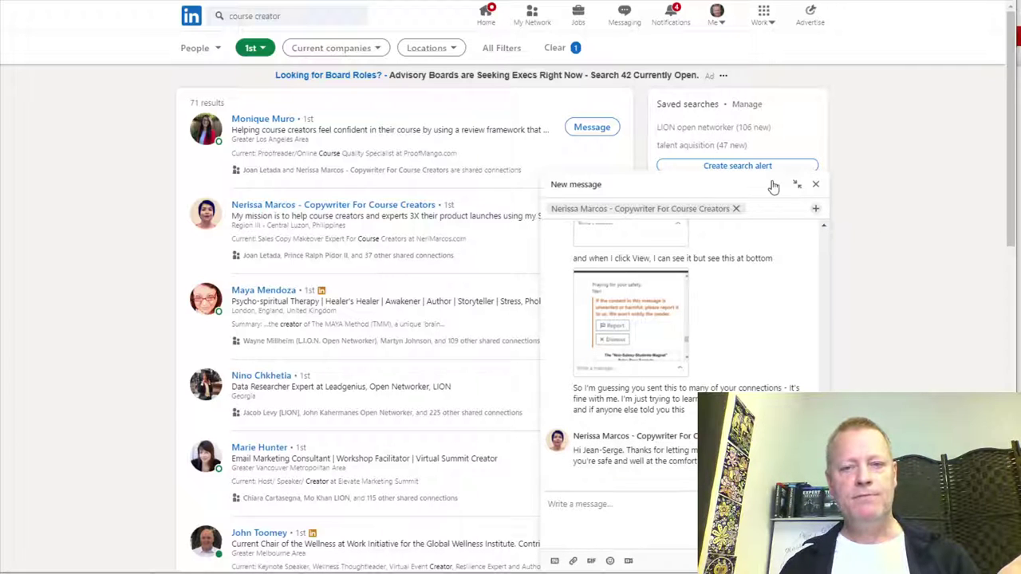
pyautogui.click(798, 185)
pyautogui.click(815, 355)
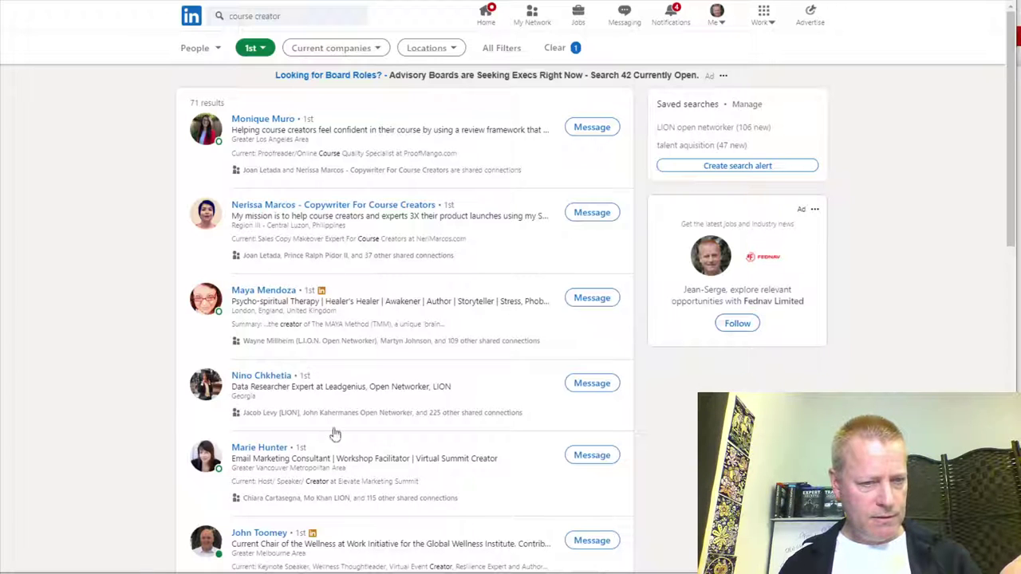
# Open the profile of the email marketing consultant and virtual summit creator in a new tab and switch to it
pyautogui.scroll(-3, 426, 477)
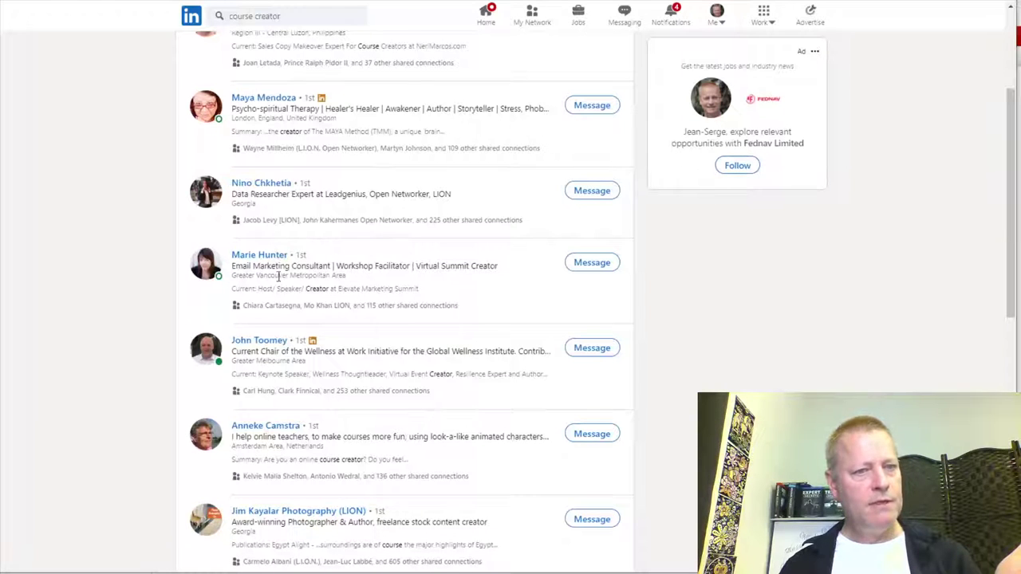
pyautogui.rightClick(268, 262)
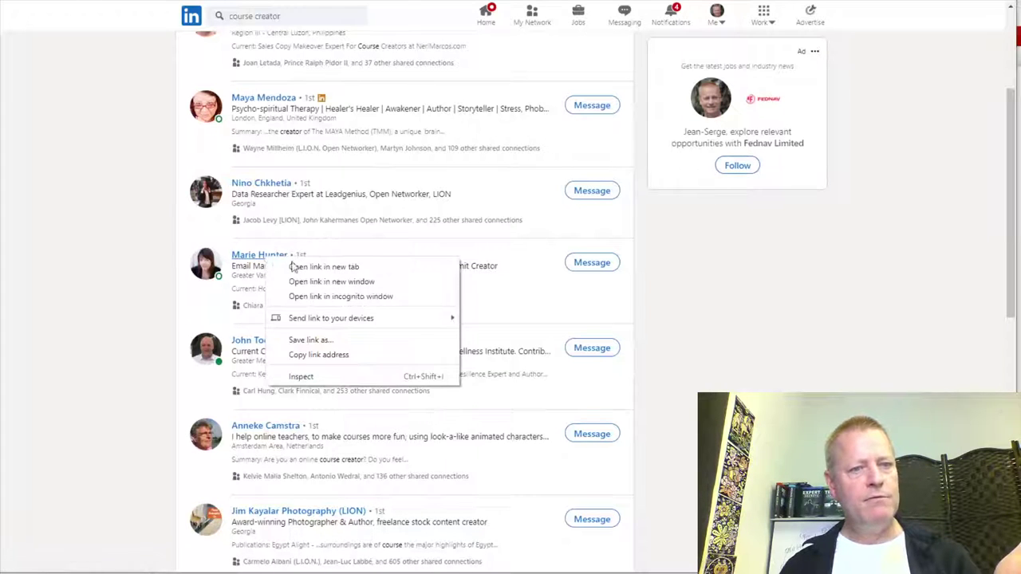
pyautogui.click(316, 270)
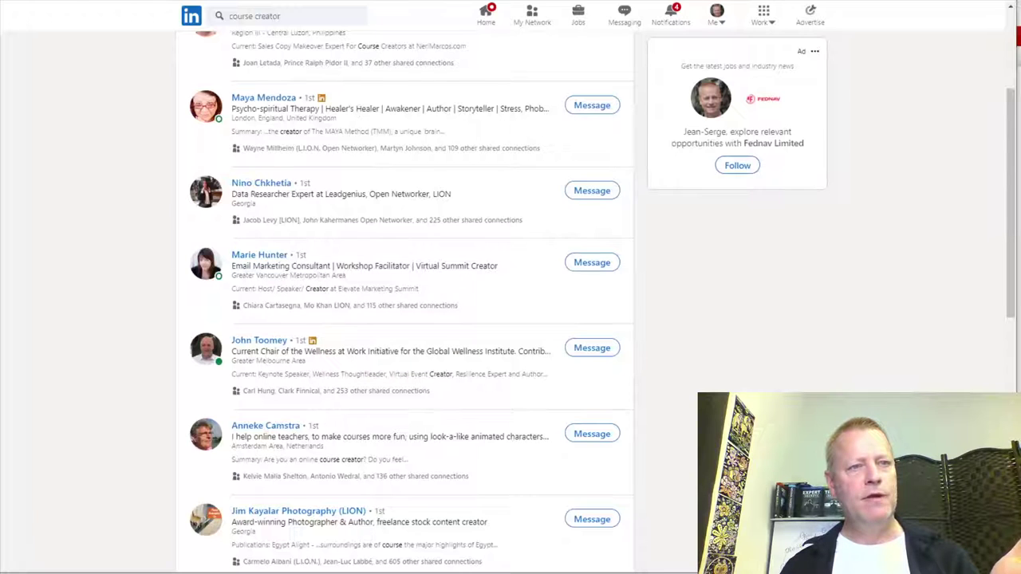
pyautogui.hotkey('ctrl', 'Tab')
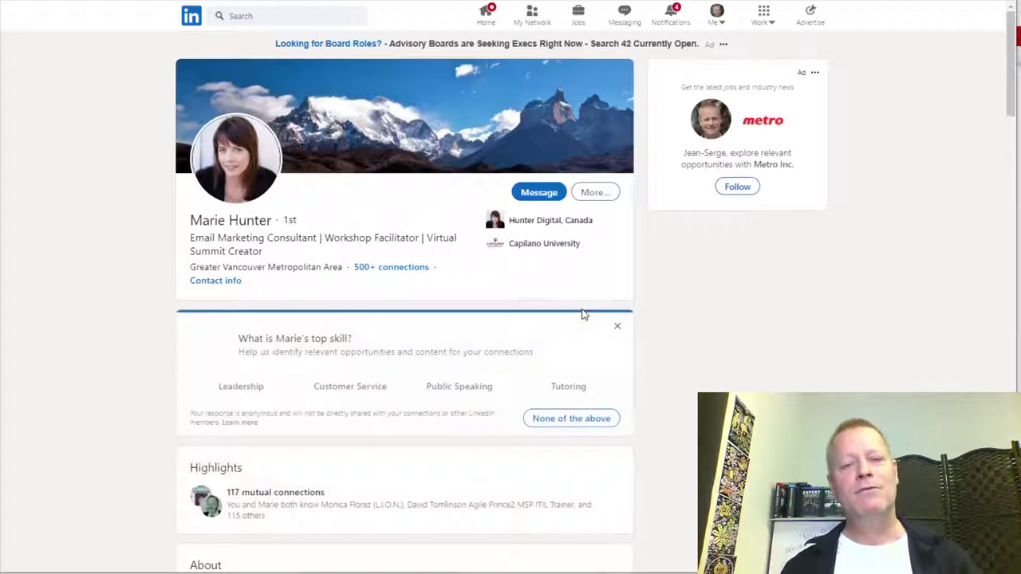
# Look over the consultant's highlights, about and featured sections, and show only the posts in her activity
pyautogui.scroll(-4, 447, 276)
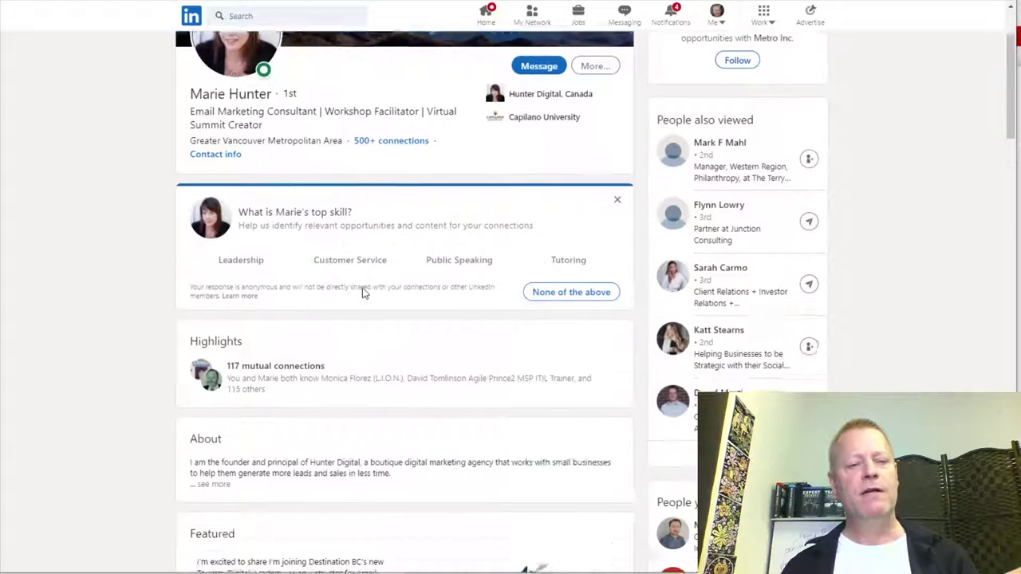
pyautogui.scroll(-2, 406, 282)
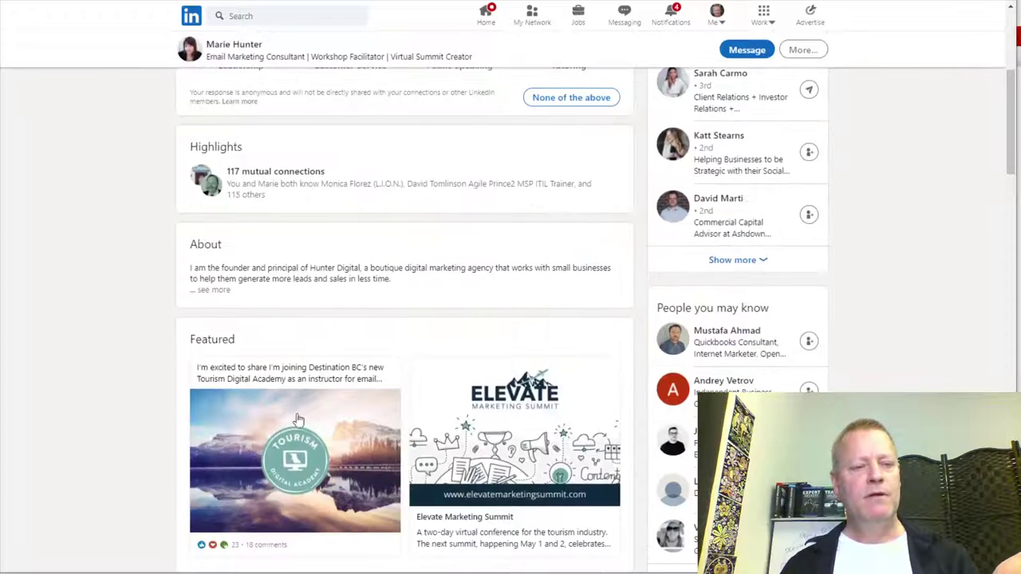
pyautogui.scroll(-2, 462, 395)
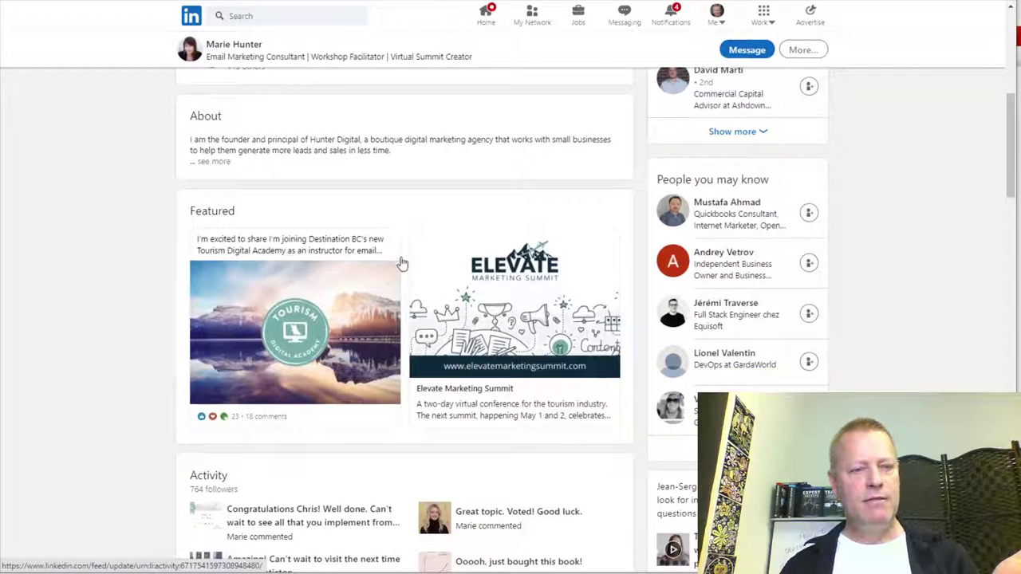
pyautogui.scroll(-3, 438, 424)
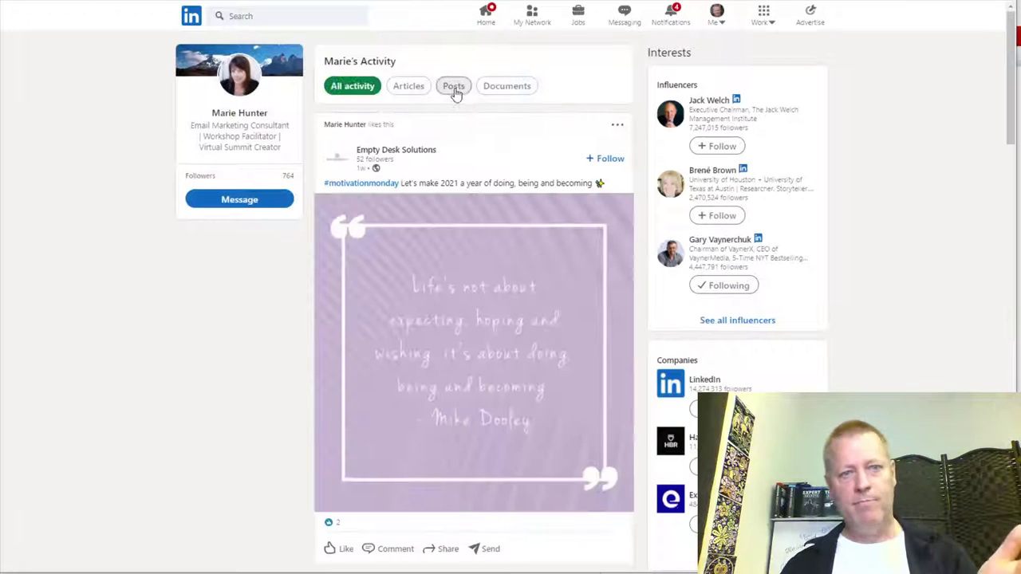
pyautogui.click(455, 88)
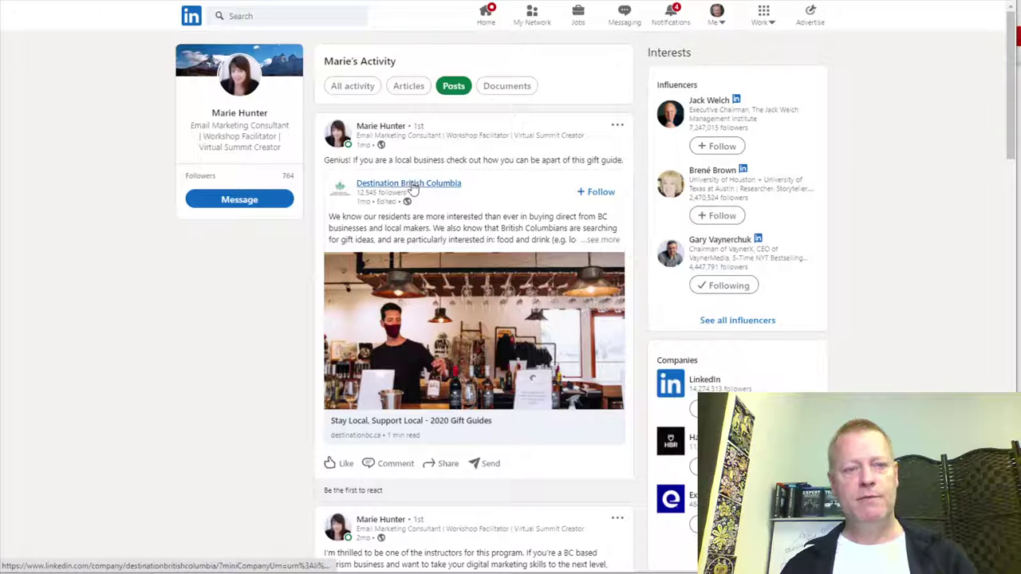
# Examine the consultant's recent posts, including their dates and the Tourism Digital Academy announcements, for a conversation topic
pyautogui.scroll(-3, 407, 240)
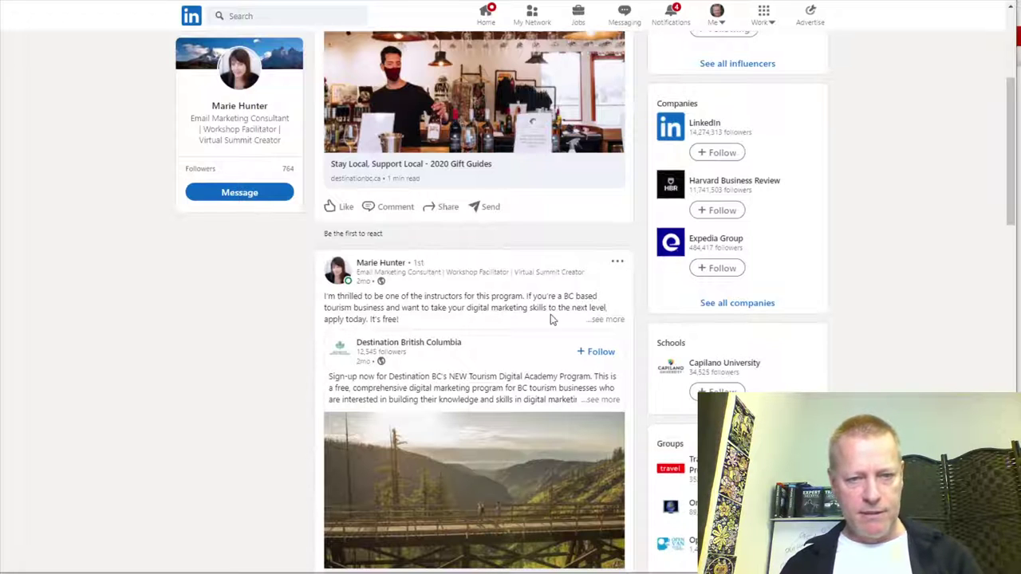
pyautogui.scroll(-3, 469, 315)
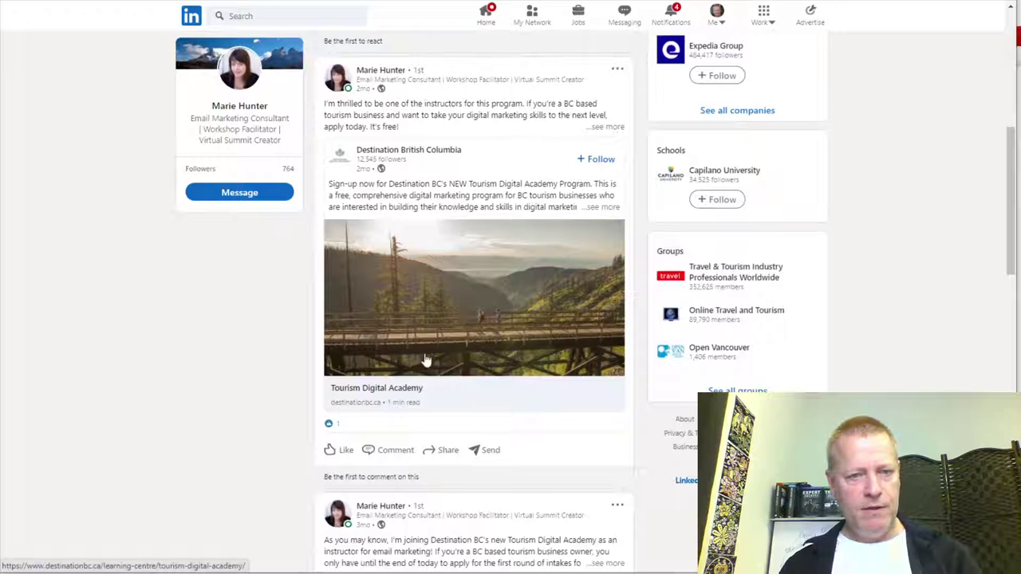
pyautogui.scroll(-3, 456, 395)
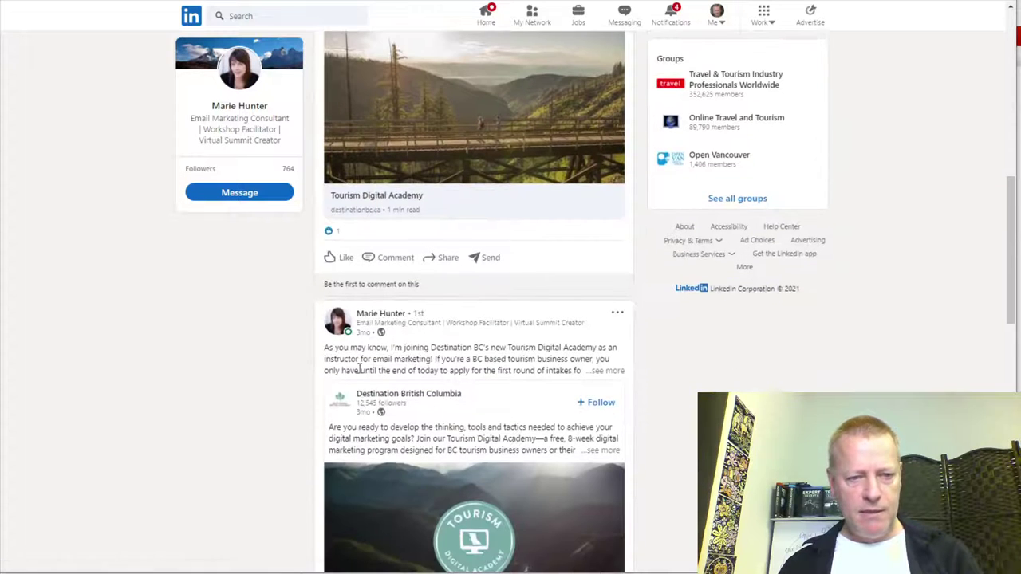
pyautogui.scroll(-3, 562, 358)
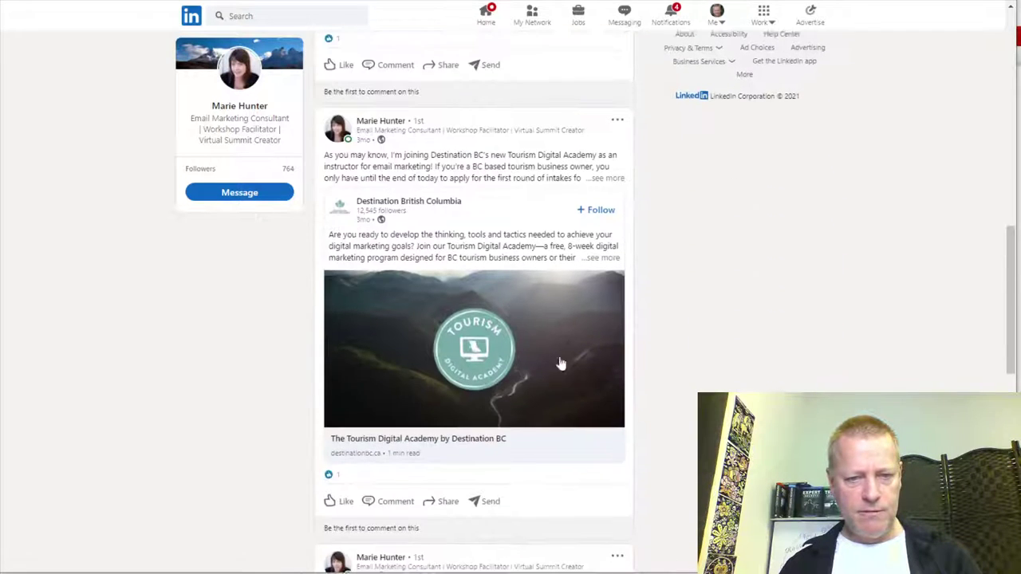
pyautogui.scroll(-3, 515, 380)
pyautogui.scroll(-4, 479, 383)
pyautogui.scroll(15, 473, 372)
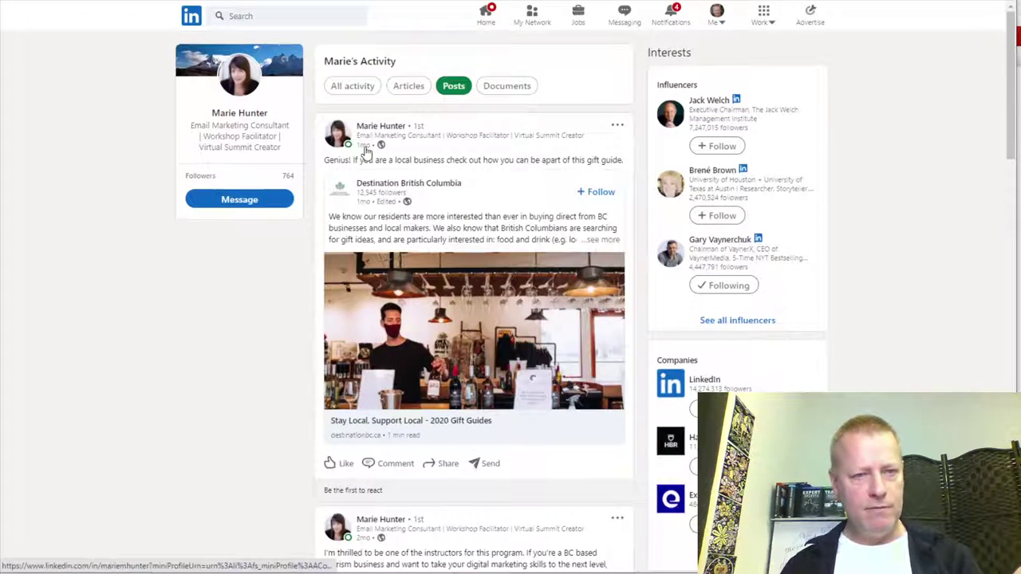
pyautogui.scroll(-3, 369, 167)
pyautogui.scroll(-2, 375, 319)
pyautogui.scroll(-3, 396, 361)
pyautogui.scroll(-5, 369, 405)
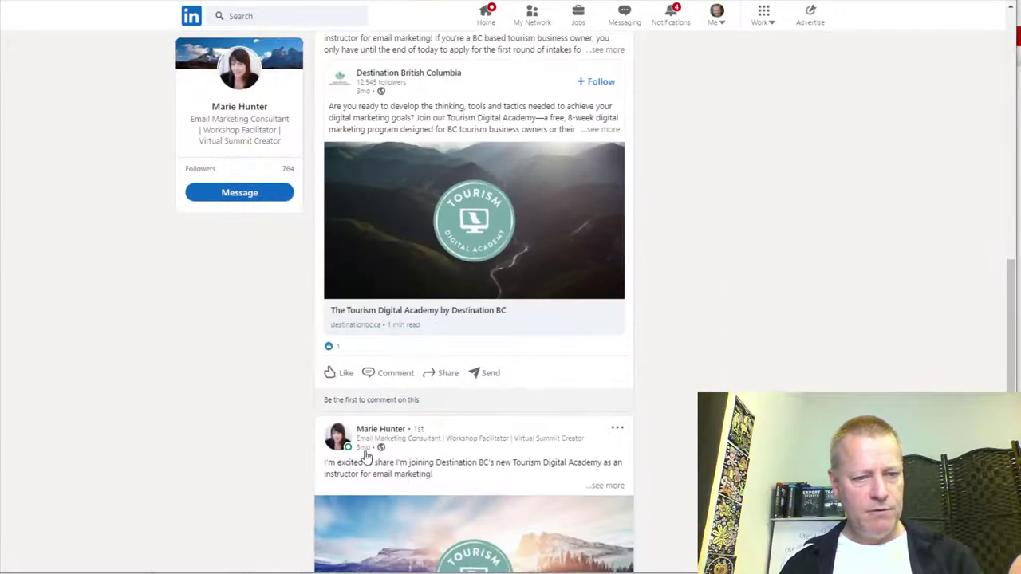
pyautogui.scroll(-5, 406, 452)
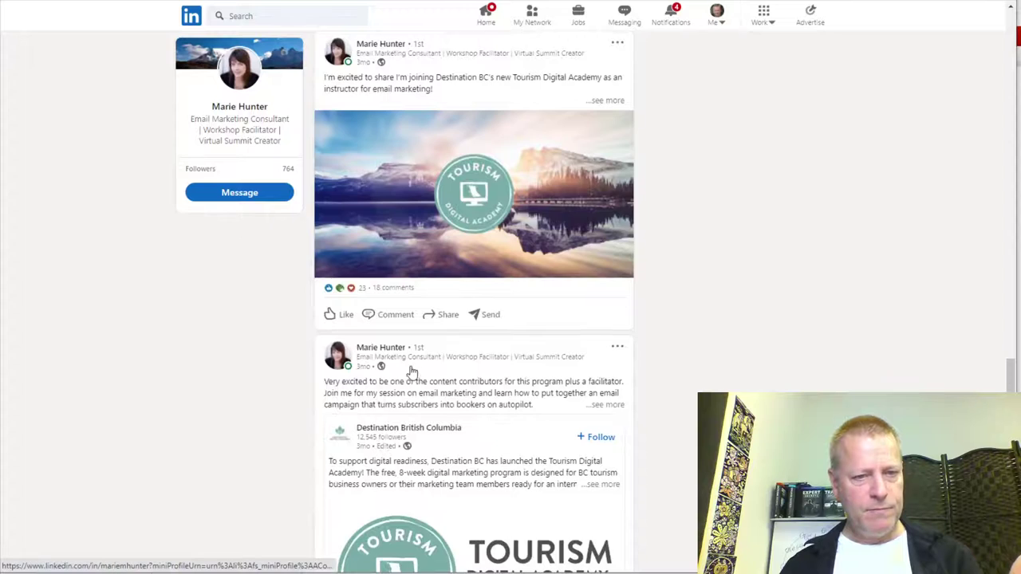
pyautogui.scroll(-10, 398, 383)
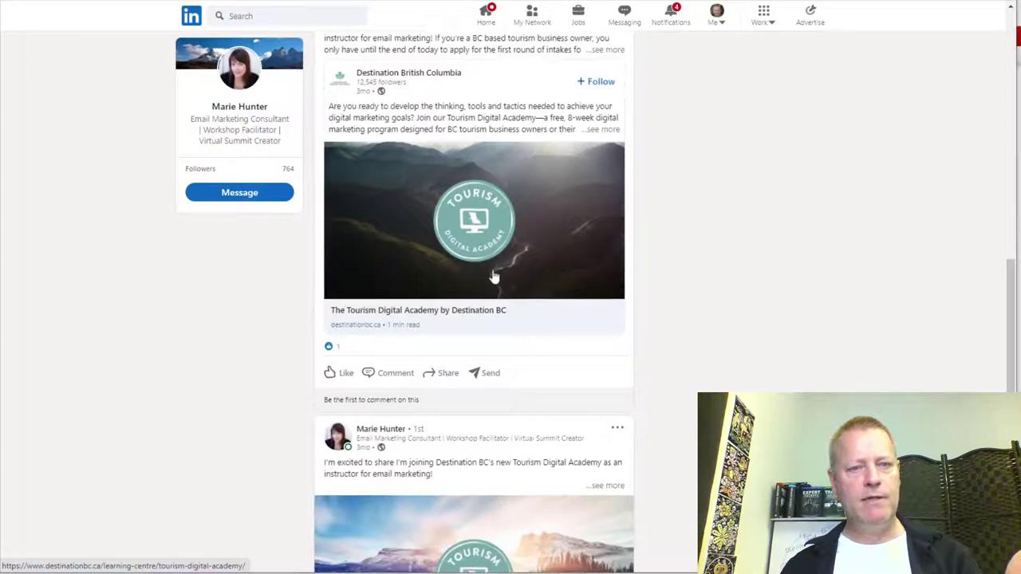
pyautogui.scroll(-3, 510, 335)
pyautogui.scroll(3, 463, 342)
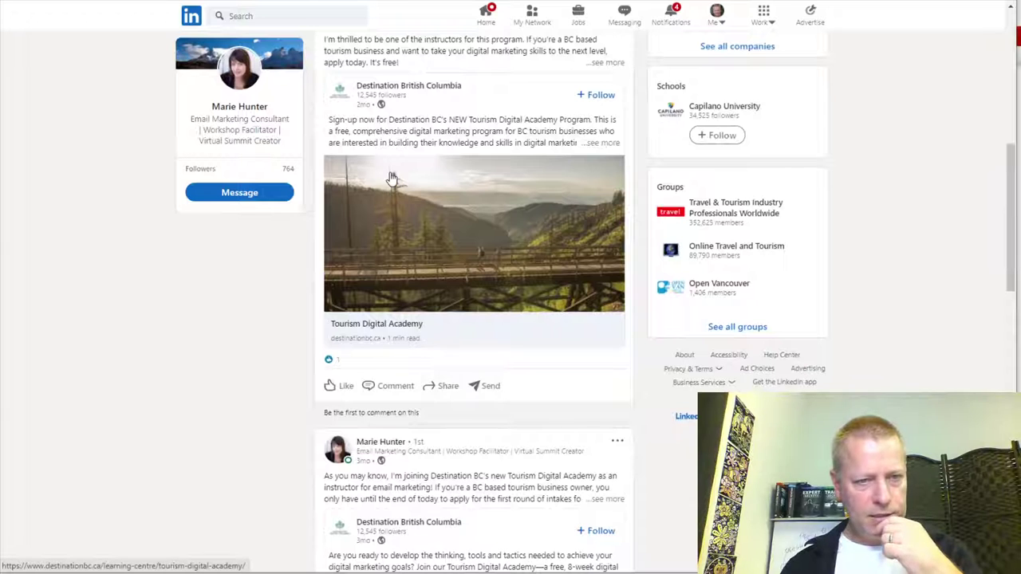
pyautogui.scroll(3, 439, 223)
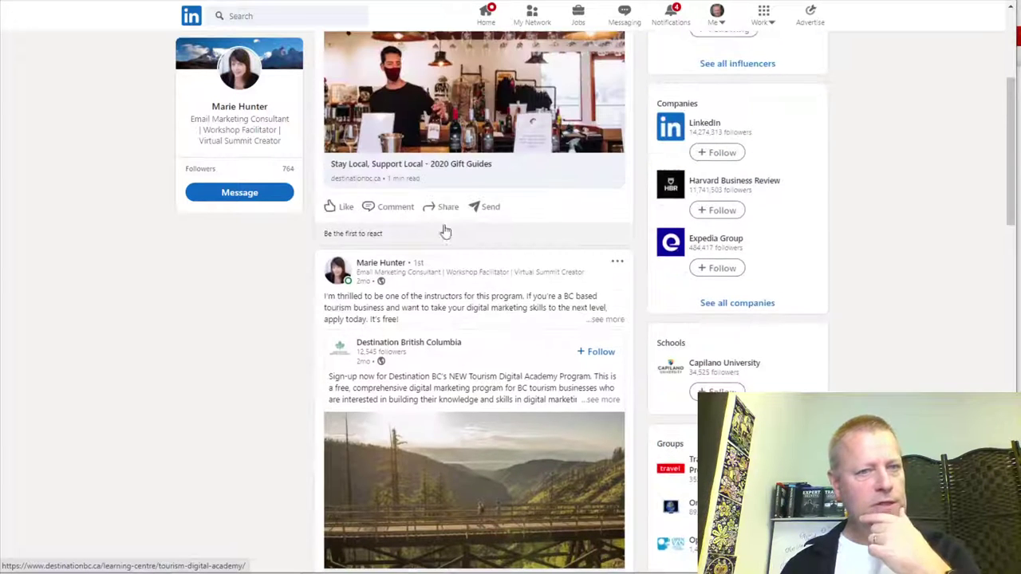
pyautogui.scroll(3, 445, 231)
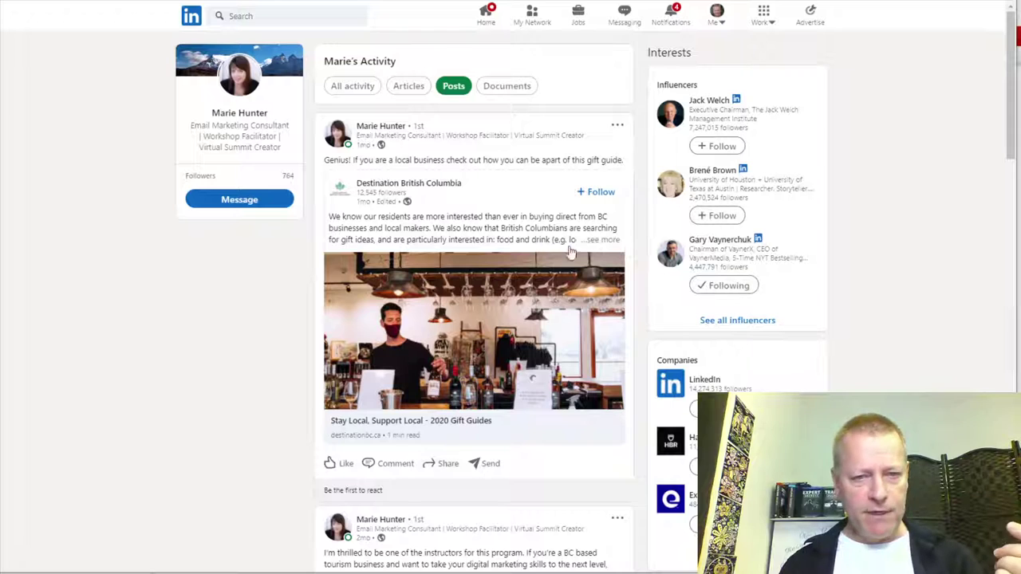
pyautogui.scroll(-4, 478, 346)
pyautogui.scroll(4, 460, 320)
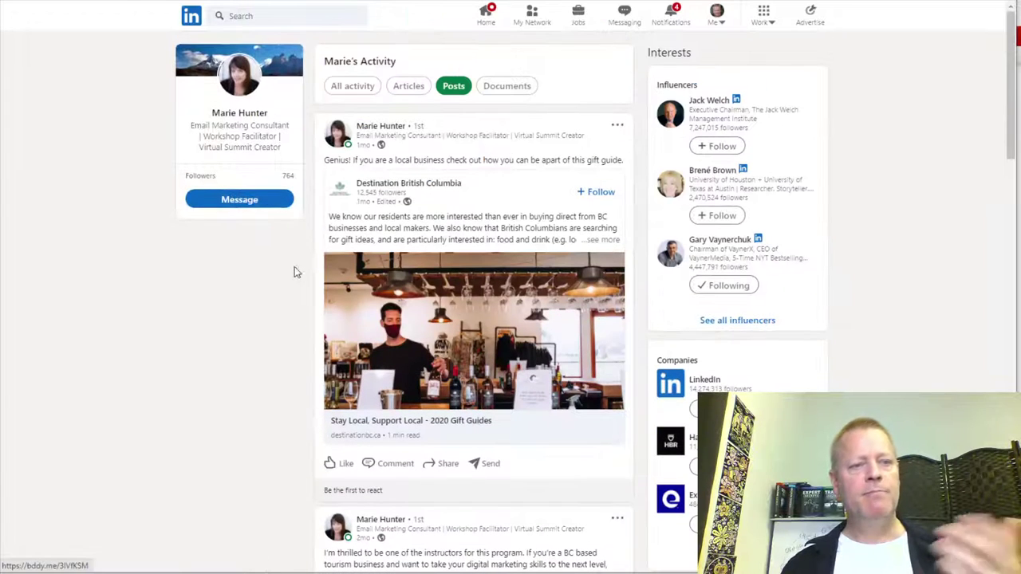
# Send the consultant a short message greeting her by first name and asking about her training, and close the conversation
pyautogui.click(250, 201)
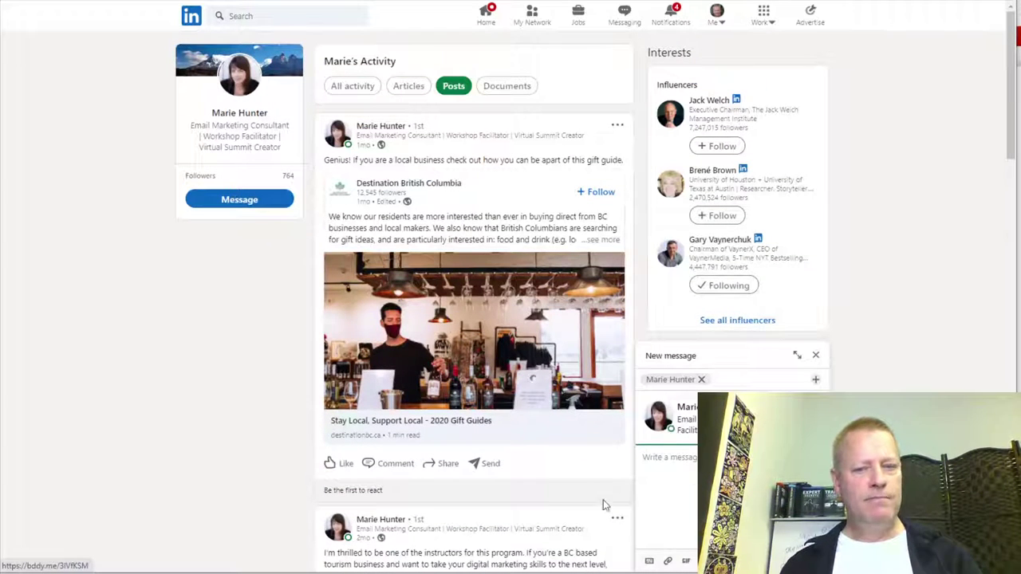
pyautogui.write('Hi Marie, how c')
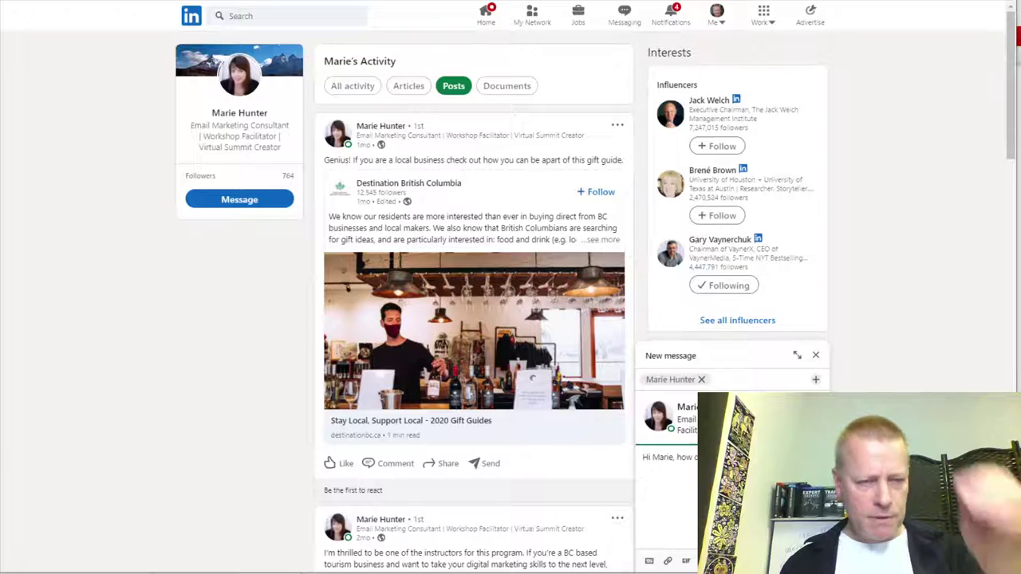
pyautogui.scroll(-3, 459, 330)
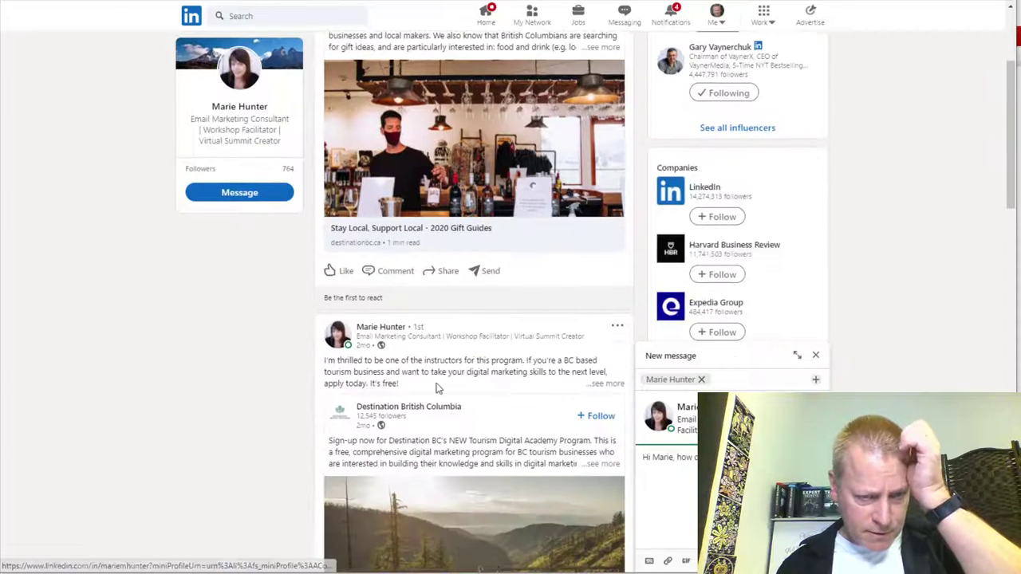
pyautogui.scroll(-3, 438, 399)
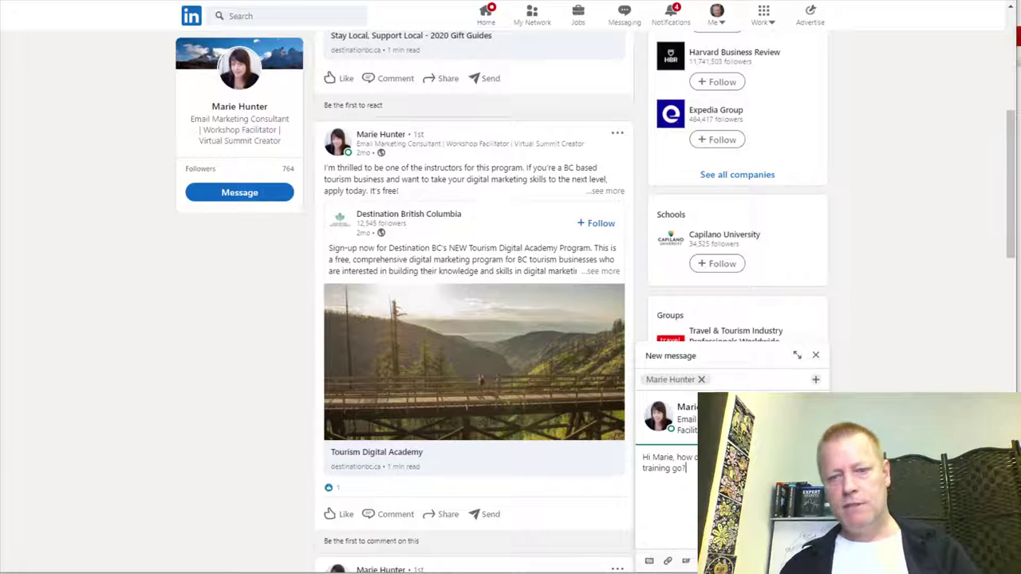
pyautogui.press('Return')
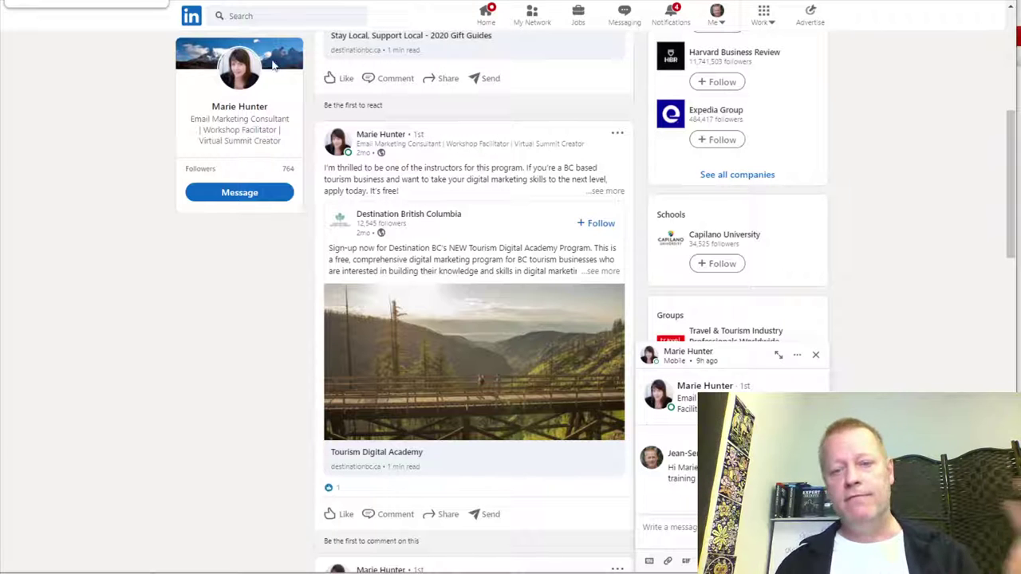
pyautogui.click(815, 354)
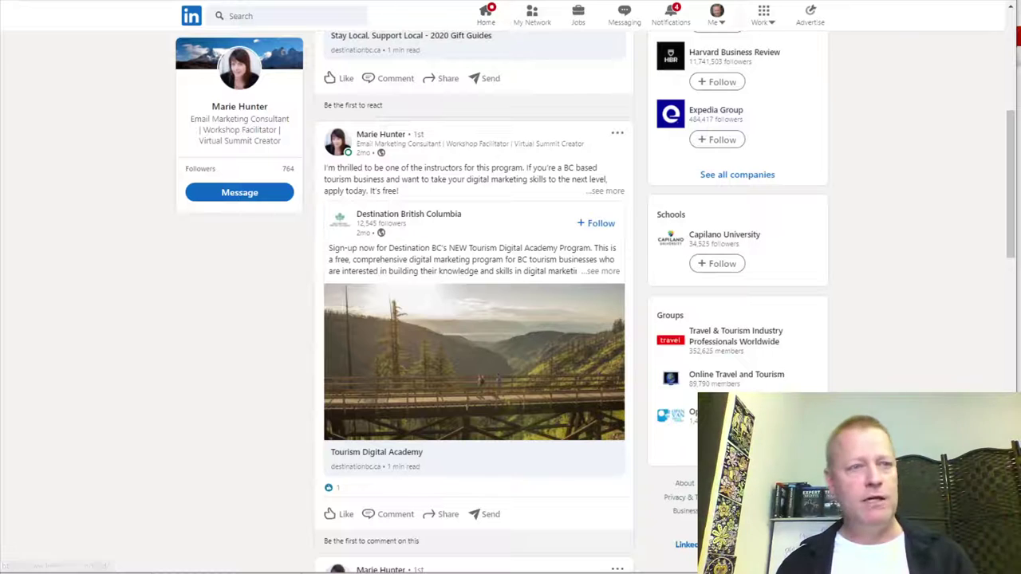
# Return to the course creator search results and open the profile of the animated-character teacher from Amsterdam in a new tab
pyautogui.hotkey('alt', 'Left')
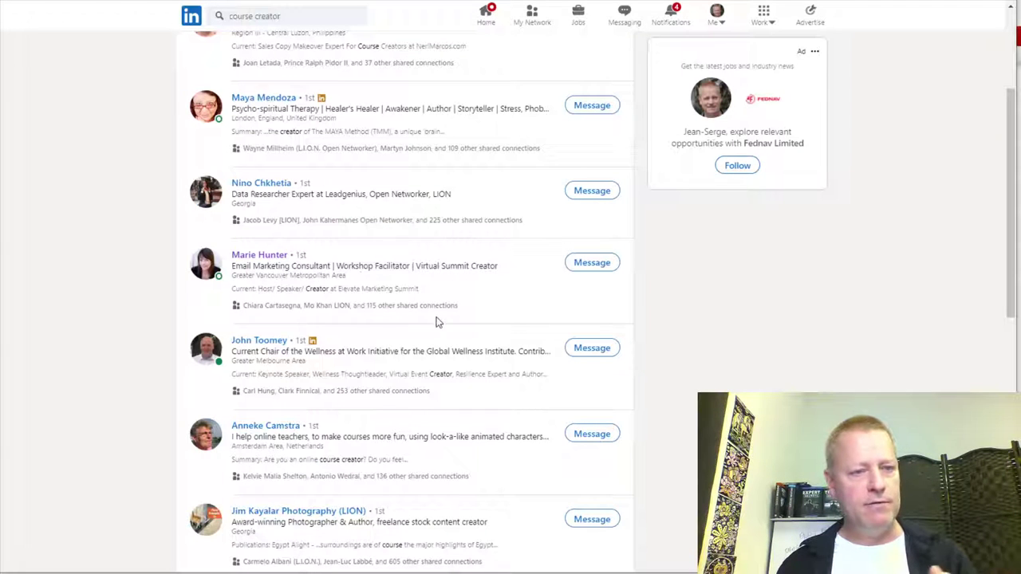
pyautogui.scroll(-3, 356, 303)
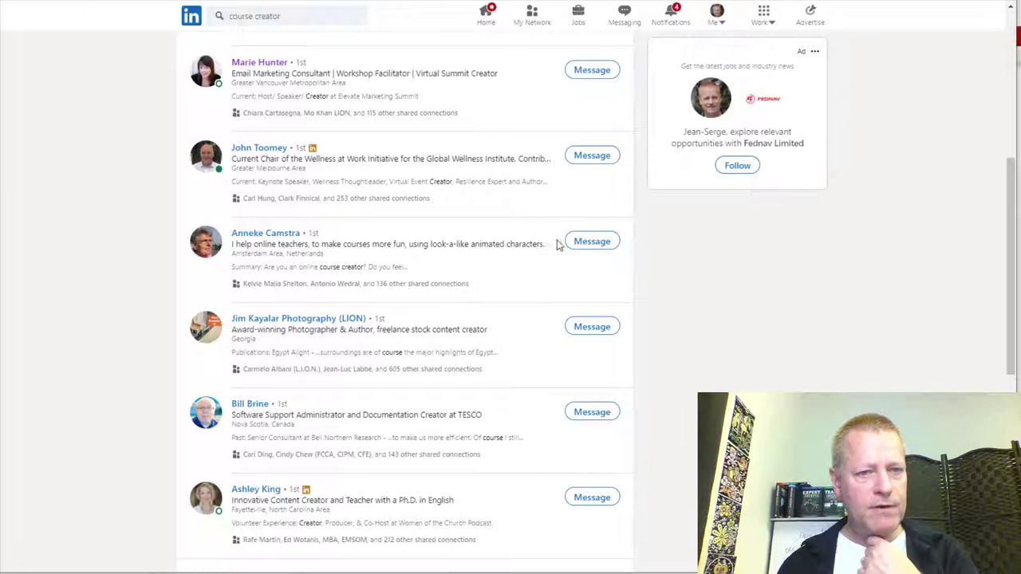
pyautogui.rightClick(273, 235)
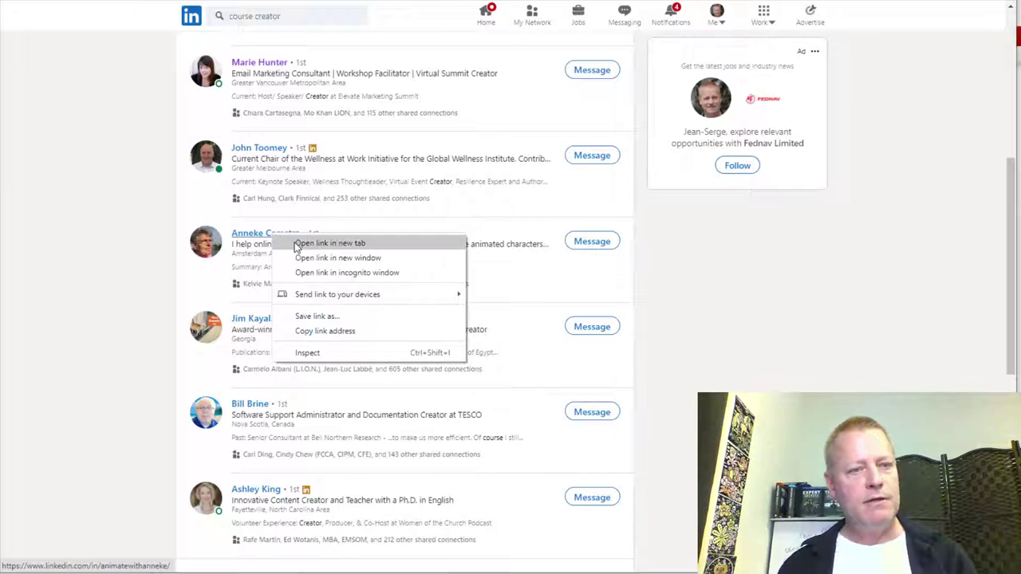
pyautogui.click(313, 244)
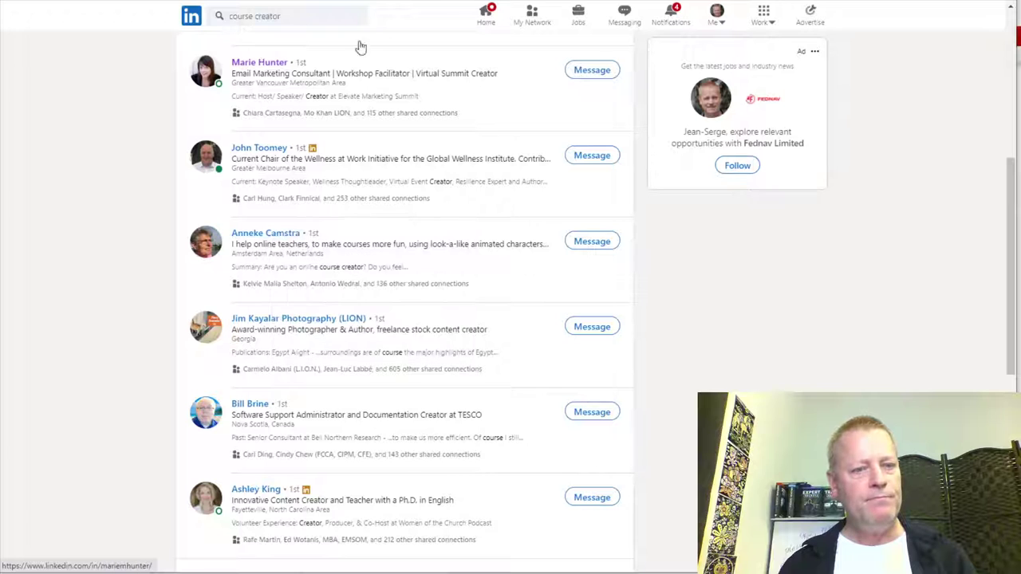
pyautogui.hotkey('ctrl', 'Tab')
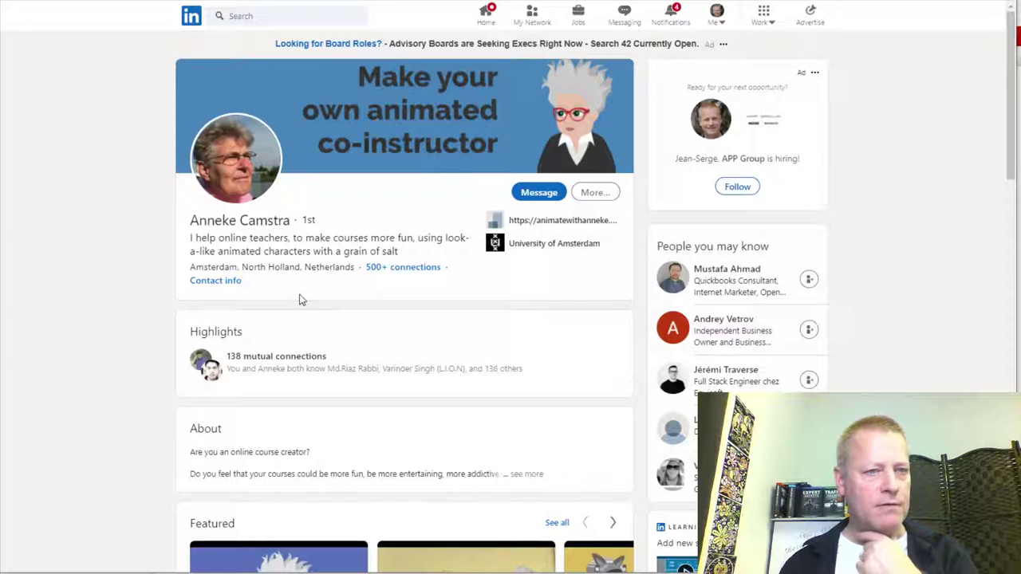
# Look over the animation teacher's about, featured and experience sections, and show only the posts in her activity
pyautogui.scroll(-4, 359, 330)
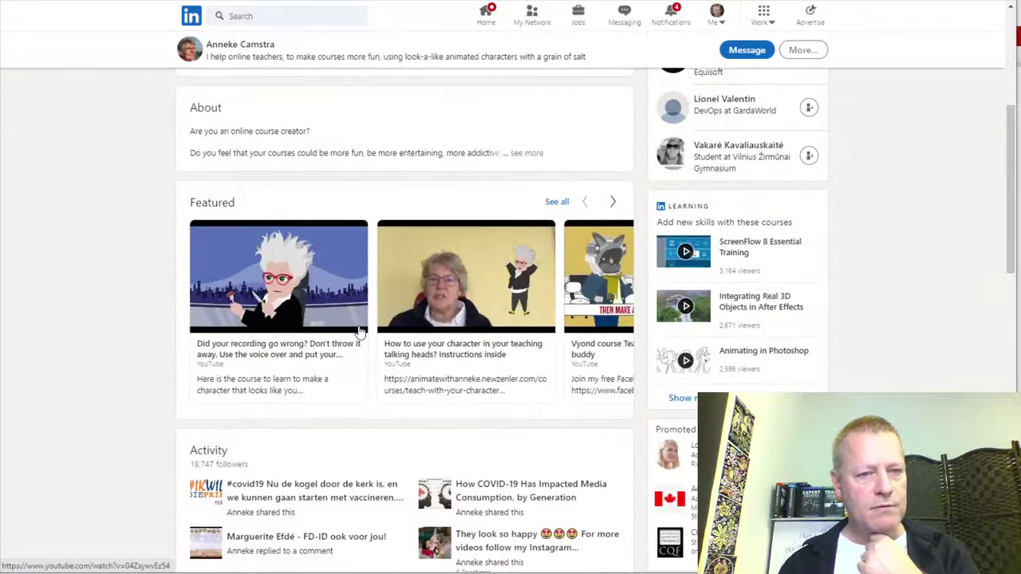
pyautogui.scroll(-1, 359, 331)
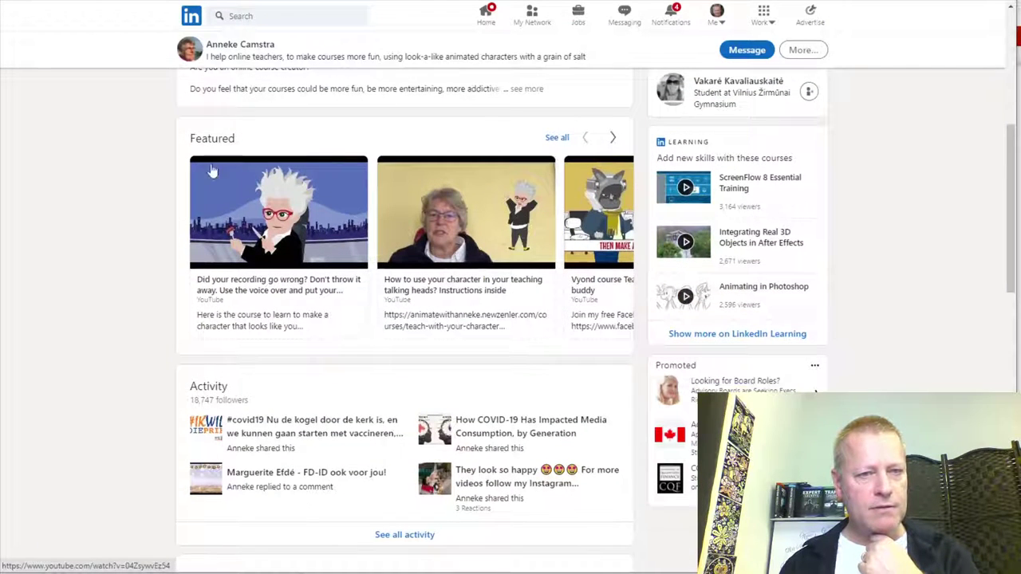
pyautogui.scroll(-3, 335, 239)
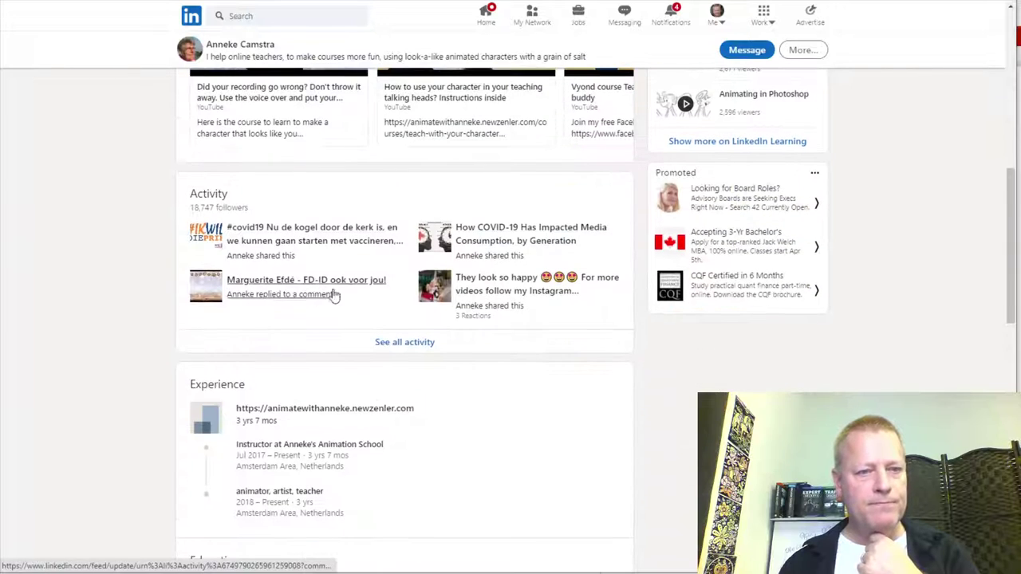
pyautogui.scroll(-3, 315, 367)
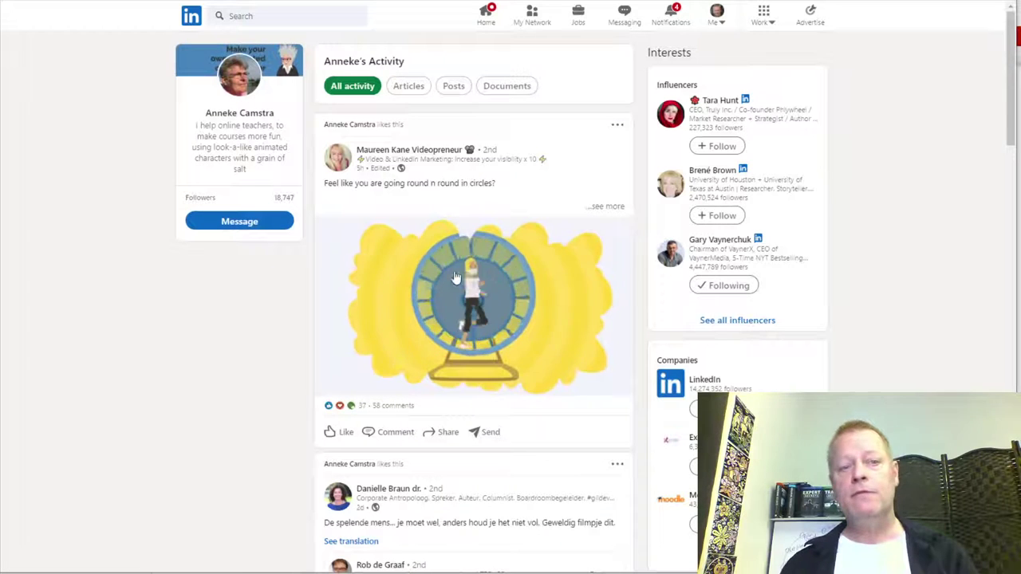
pyautogui.click(452, 86)
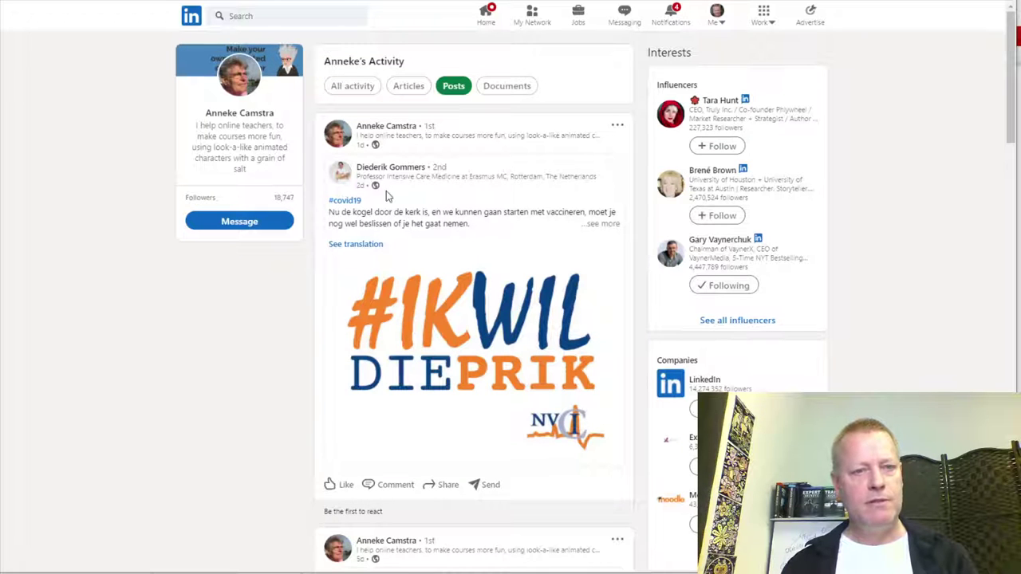
# Examine the animation teacher's recent posts, including their dates and shared topics, for something to engage with
pyautogui.scroll(-4, 438, 208)
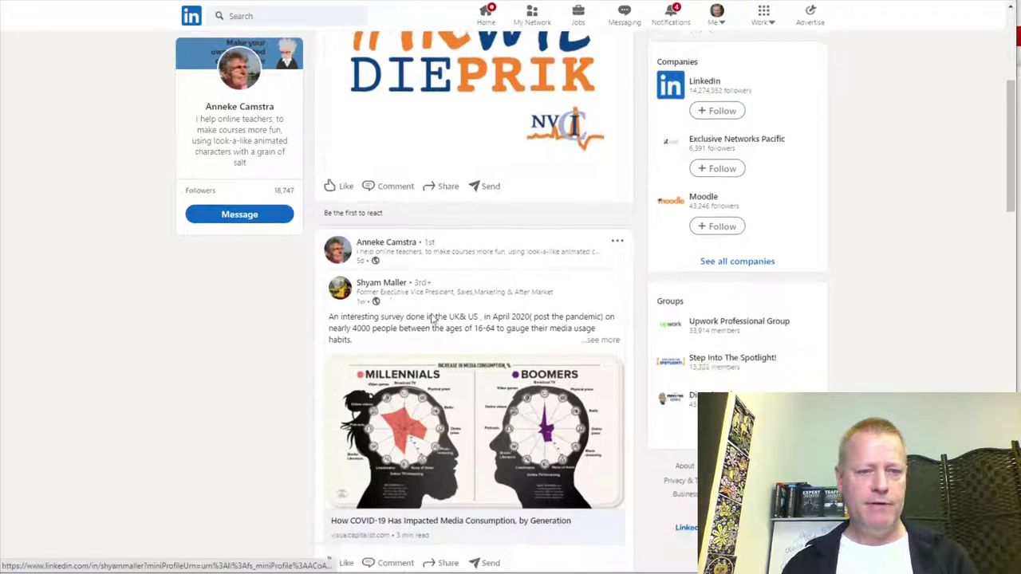
pyautogui.scroll(-6, 431, 318)
pyautogui.scroll(-3, 417, 191)
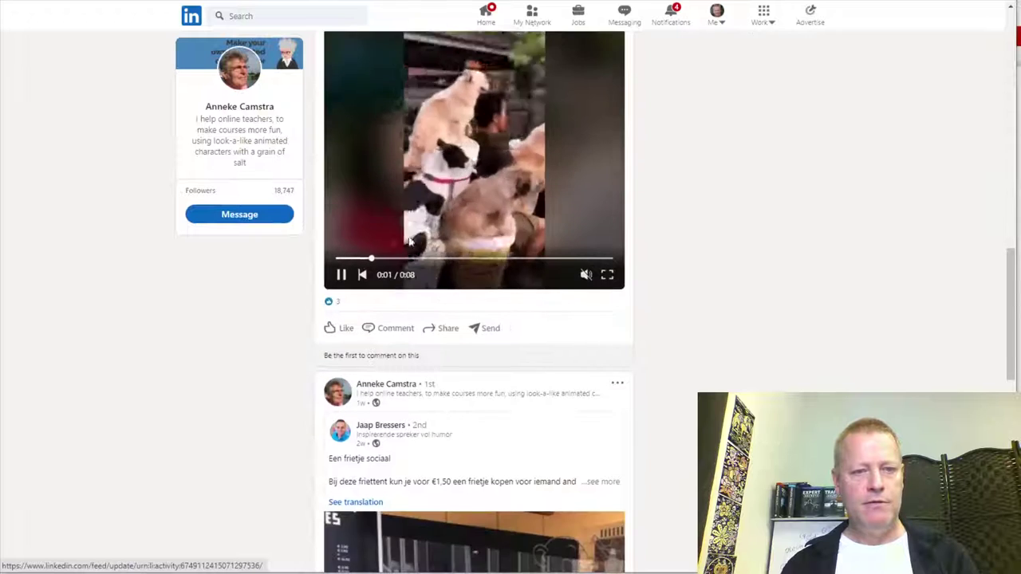
pyautogui.scroll(-10, 409, 241)
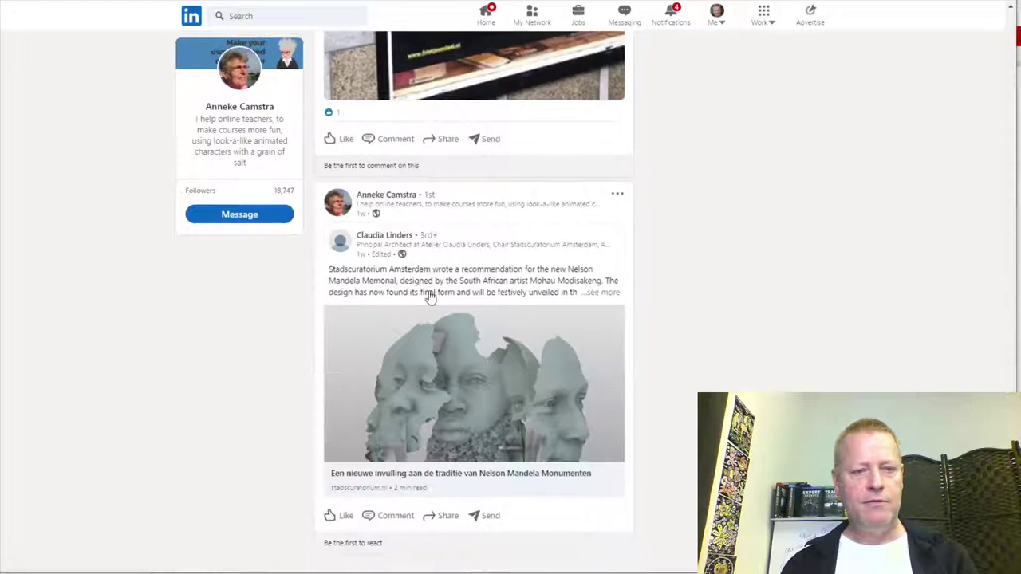
pyautogui.scroll(-4, 431, 297)
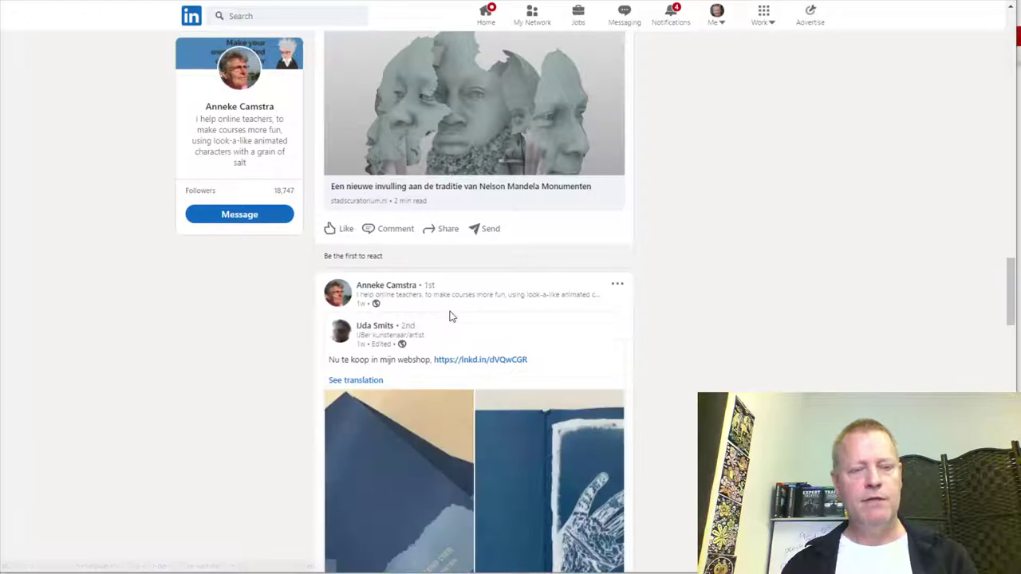
pyautogui.scroll(20, 449, 317)
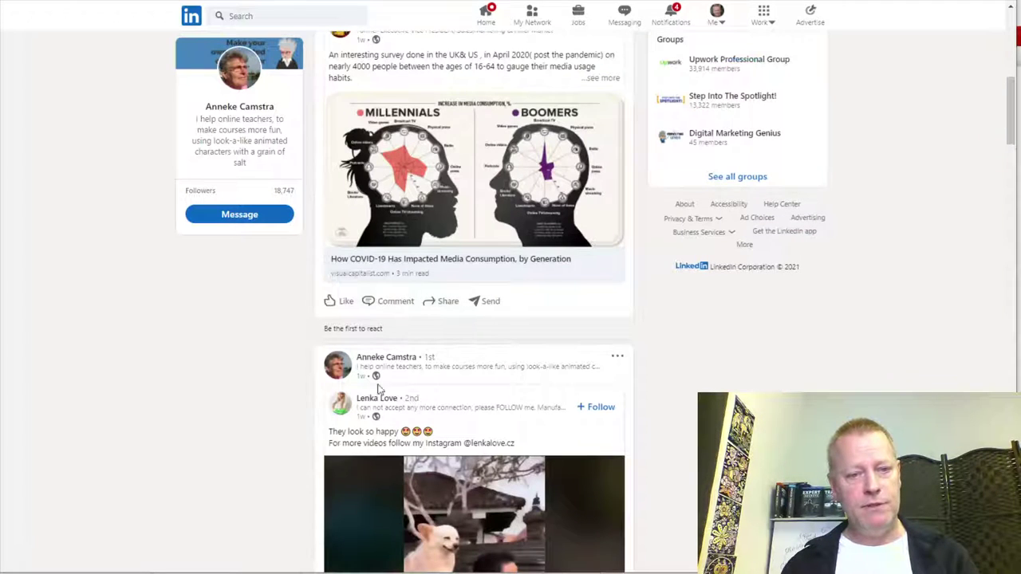
pyautogui.scroll(4, 392, 298)
pyautogui.scroll(3, 446, 329)
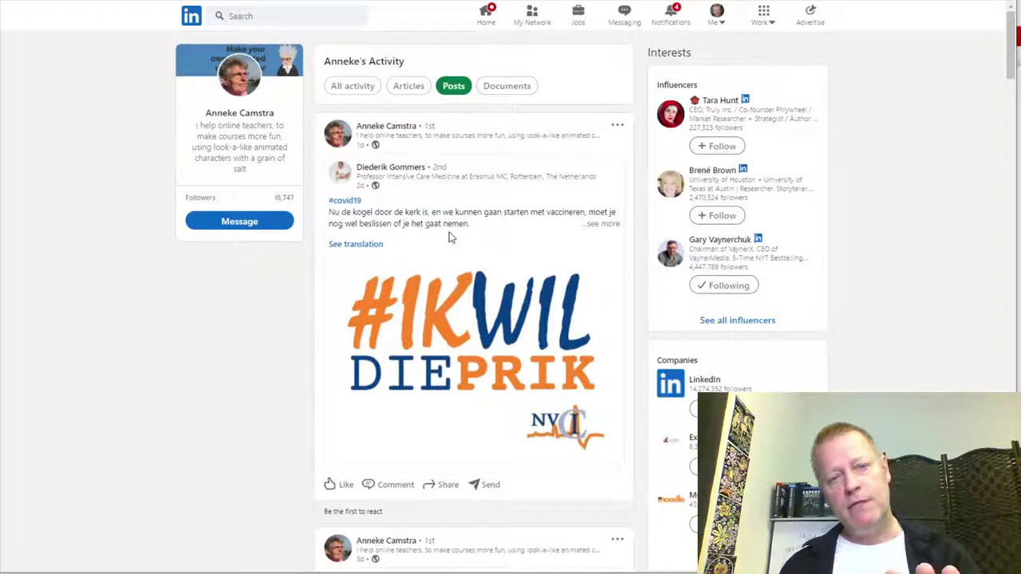
# Like the animation teacher's shared #IKWILDIEPRIK post and her post on how COVID-19 has impacted media consumption by generation
pyautogui.scroll(-2, 428, 328)
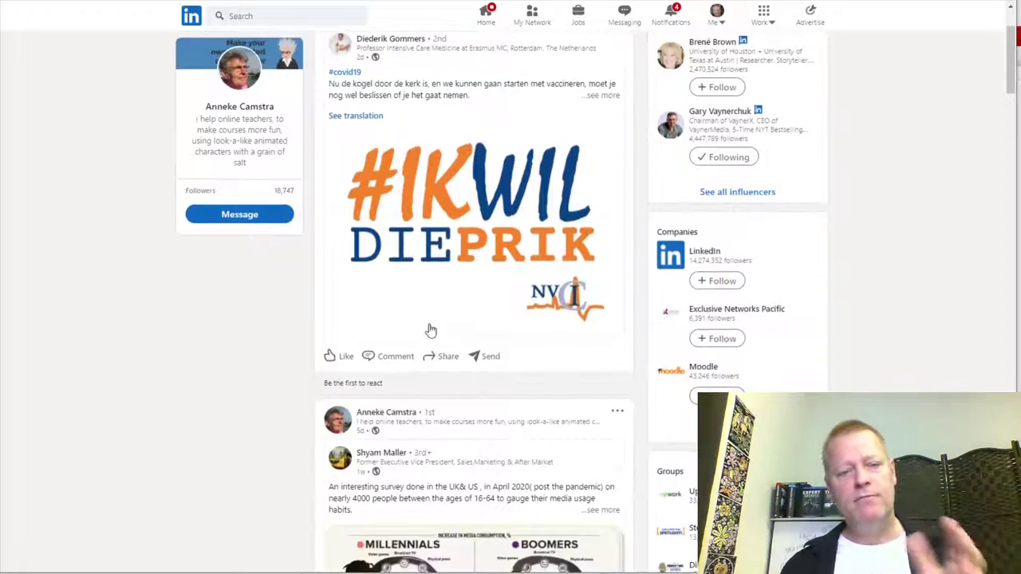
pyautogui.click(347, 358)
pyautogui.scroll(-4, 351, 415)
pyautogui.click(339, 444)
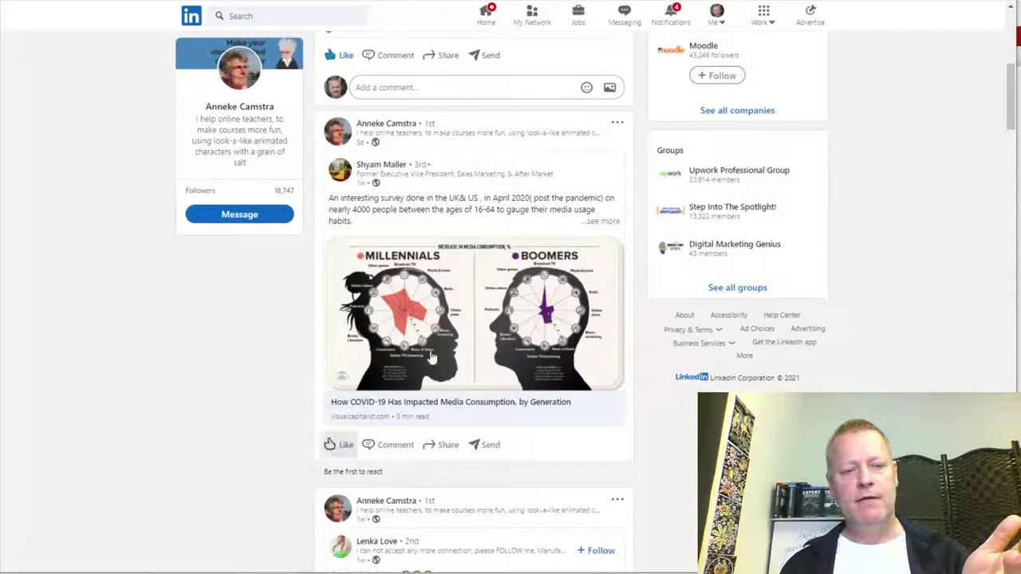
# Send the animation teacher a message greeting her by first name and asking how she creates the characters in her videos, and close the conversation
pyautogui.scroll(6, 343, 445)
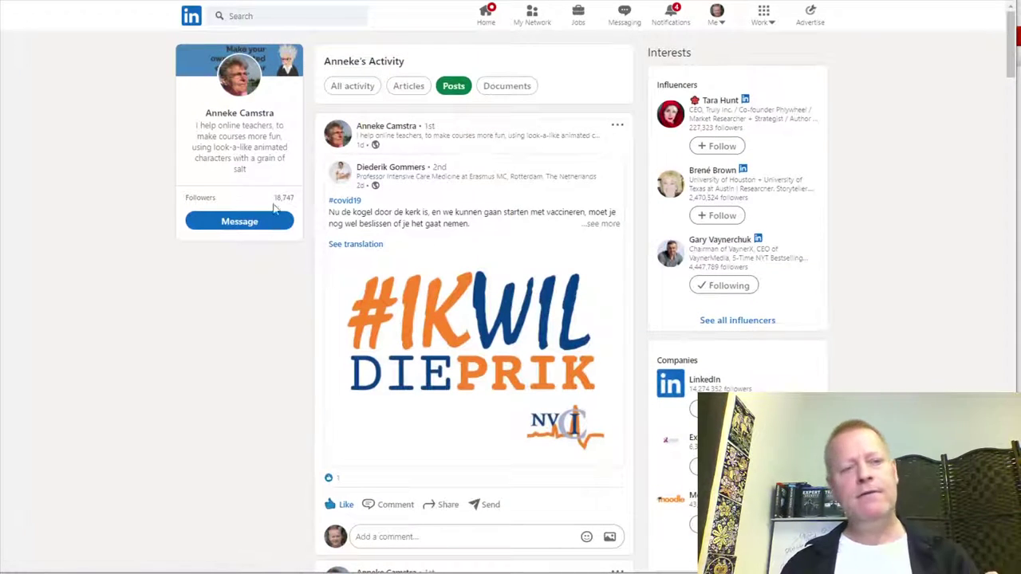
pyautogui.click(248, 231)
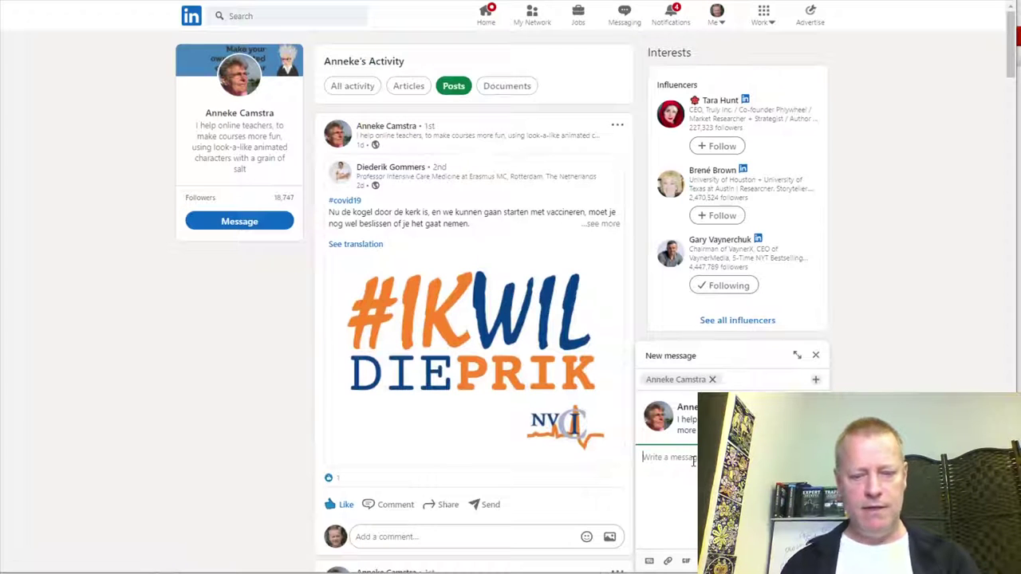
pyautogui.click(693, 461)
pyautogui.write('Hi Anne')
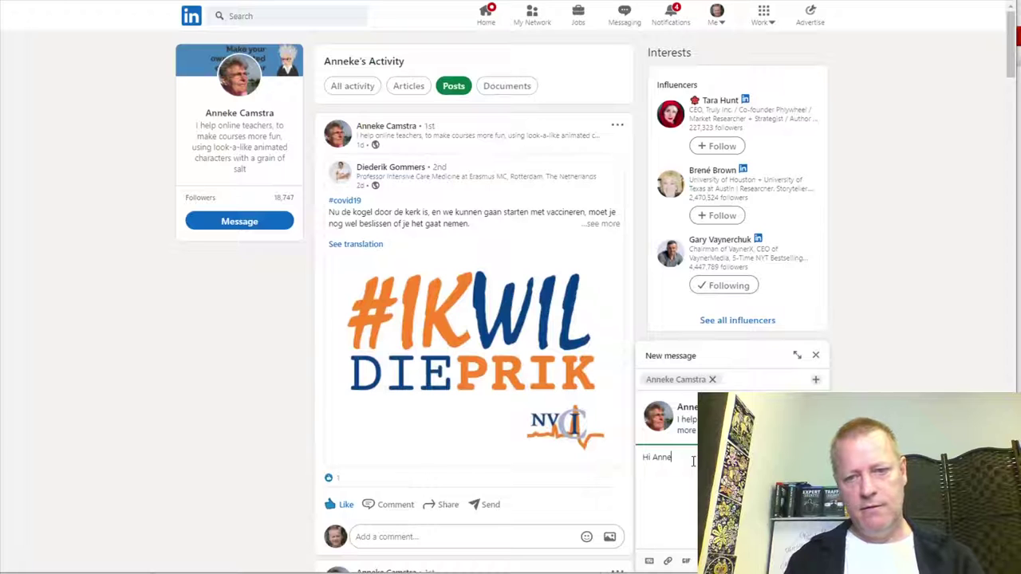
pyautogui.write('ke,')
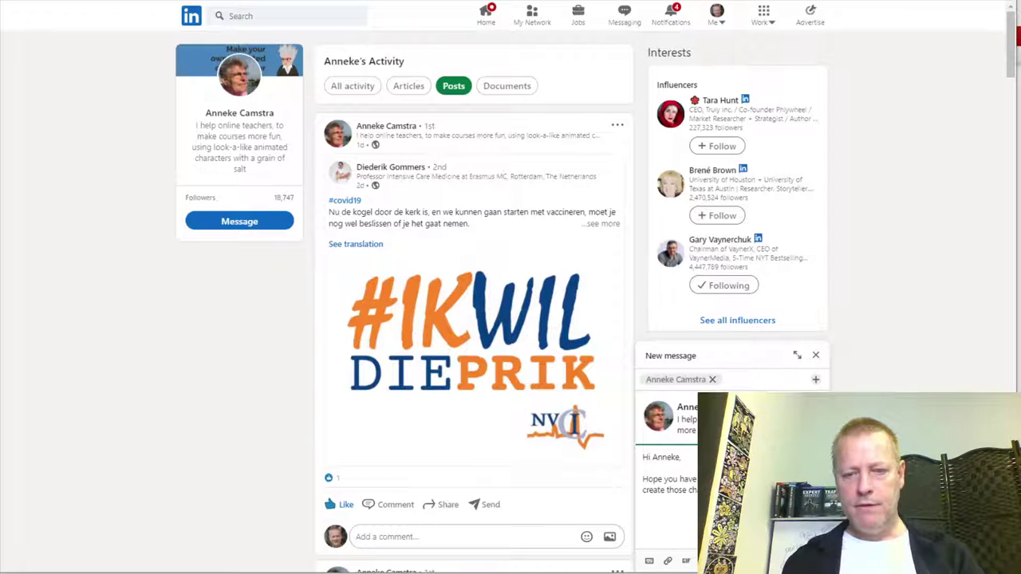
pyautogui.hotkey('ctrl', 'v')
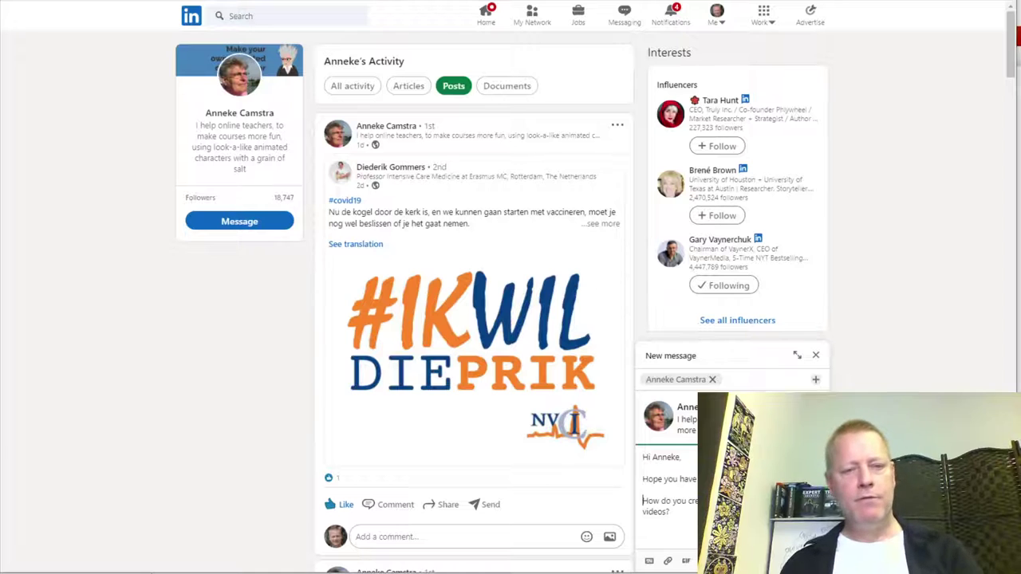
pyautogui.scroll(-4, 412, 457)
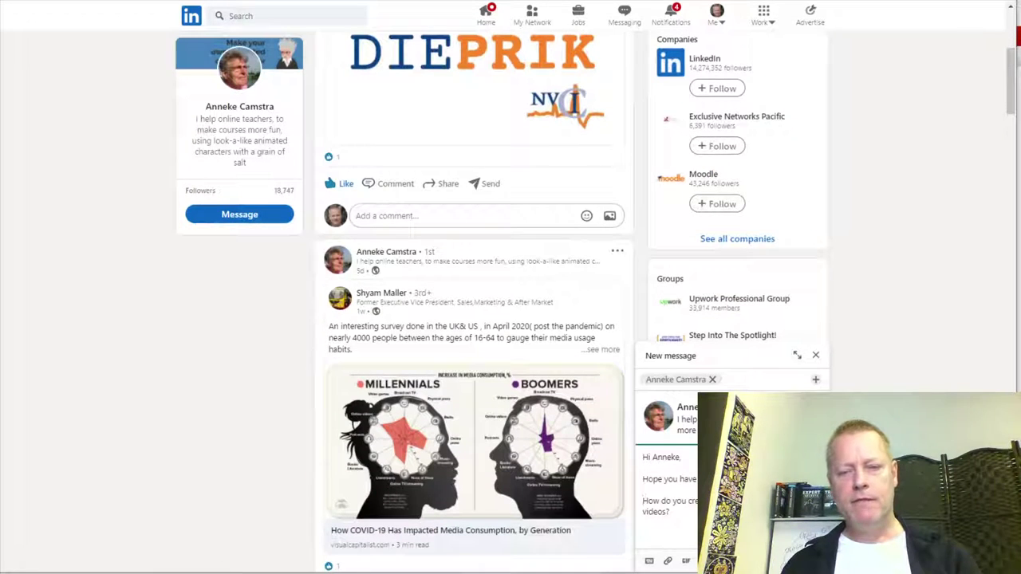
pyautogui.press('Return')
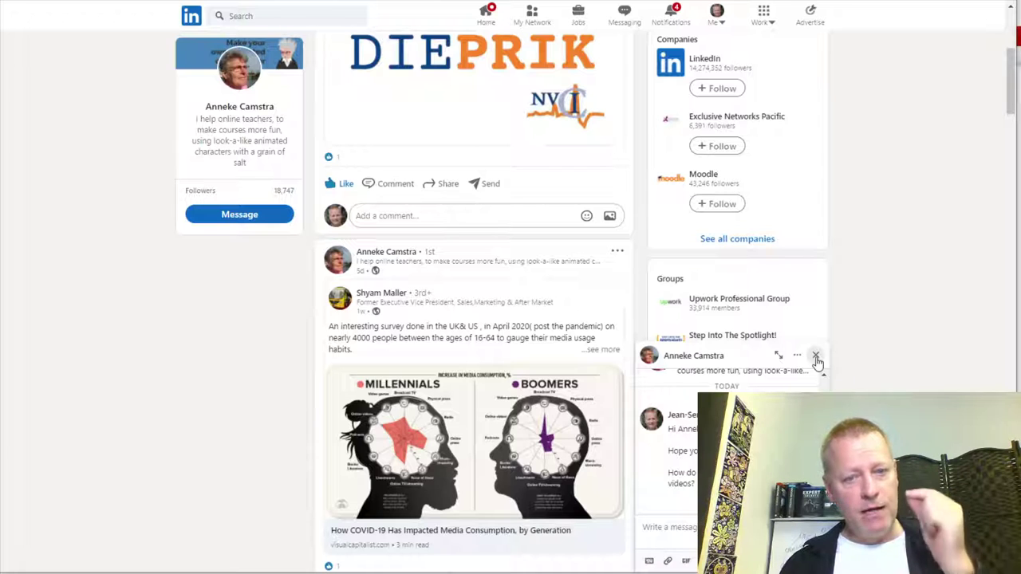
pyautogui.click(816, 356)
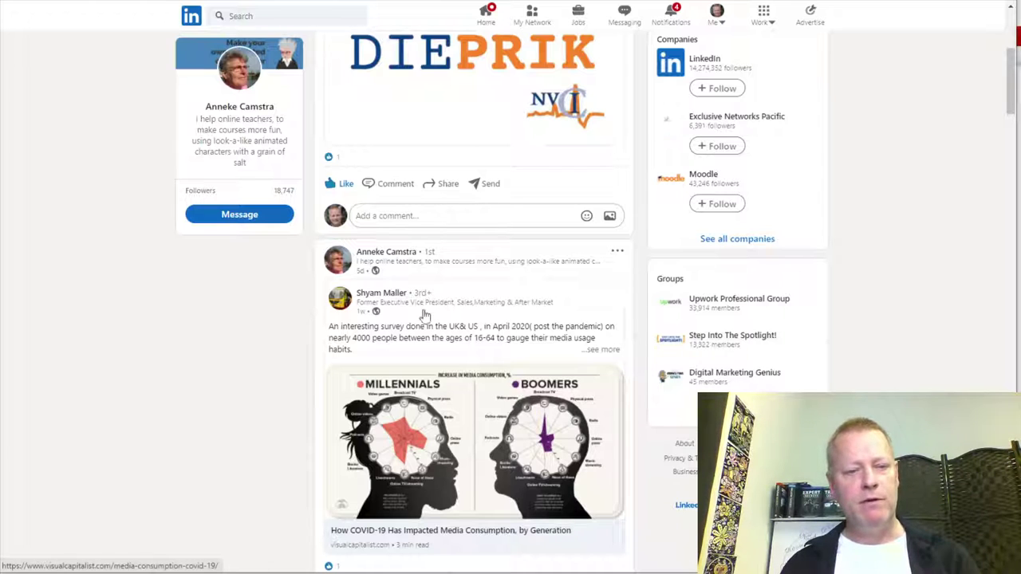
# Open the shared Visual Capitalist article on COVID-19 media consumption, examine the charts for each generation, and close the article
pyautogui.scroll(-2, 519, 423)
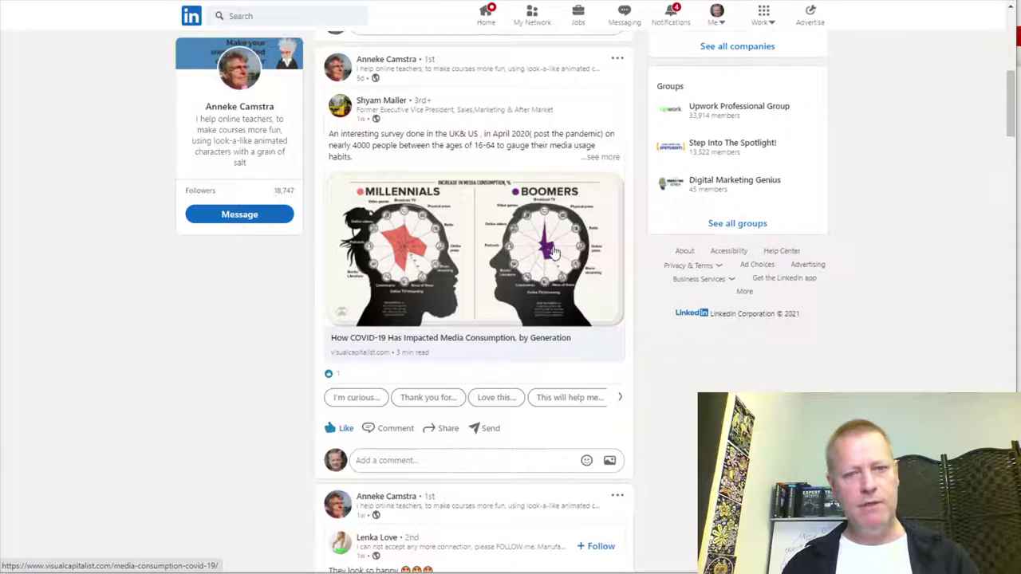
pyautogui.click(490, 243)
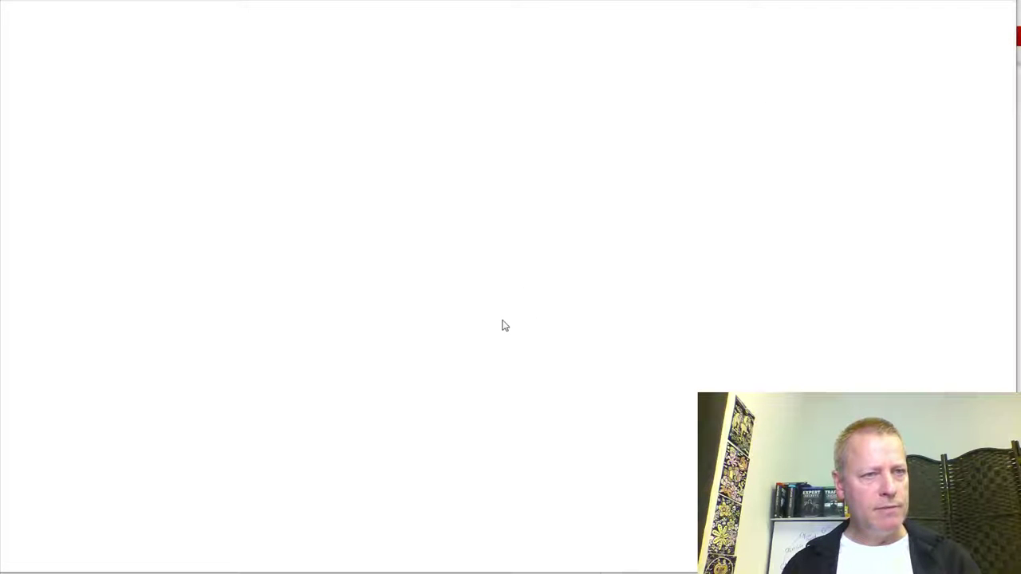
pyautogui.scroll(-10, 503, 319)
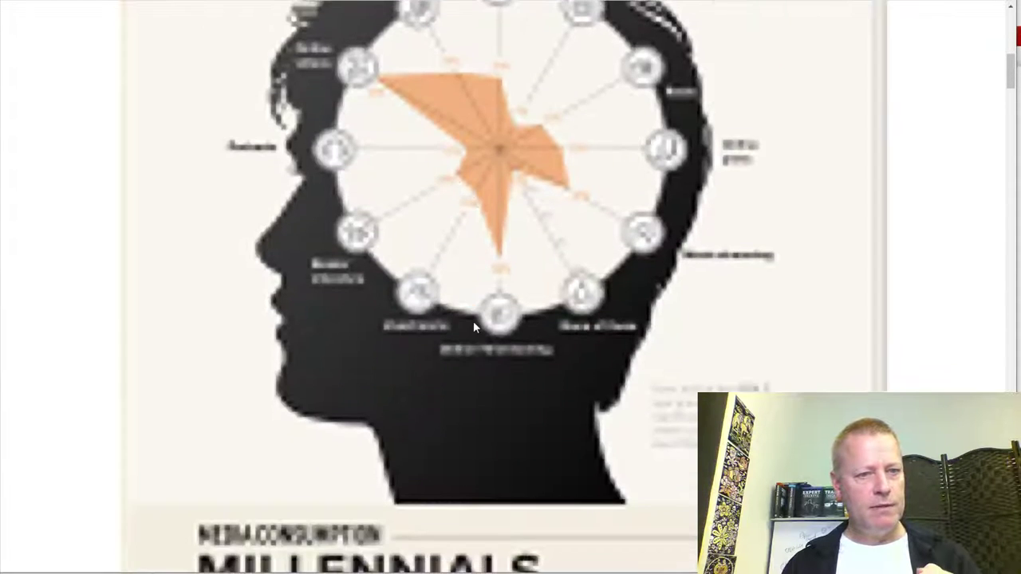
pyautogui.scroll(3, 474, 323)
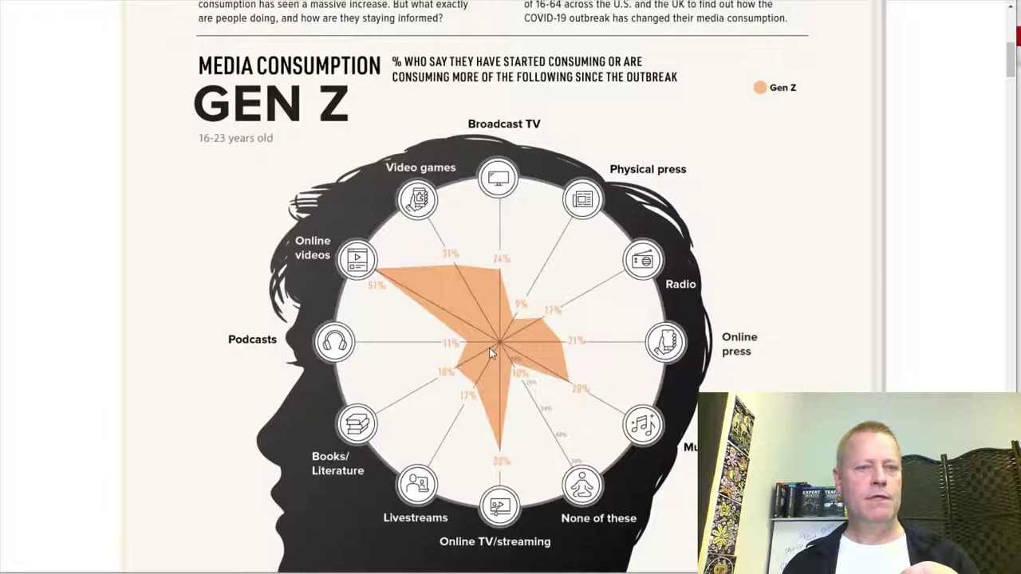
pyautogui.scroll(-8, 491, 353)
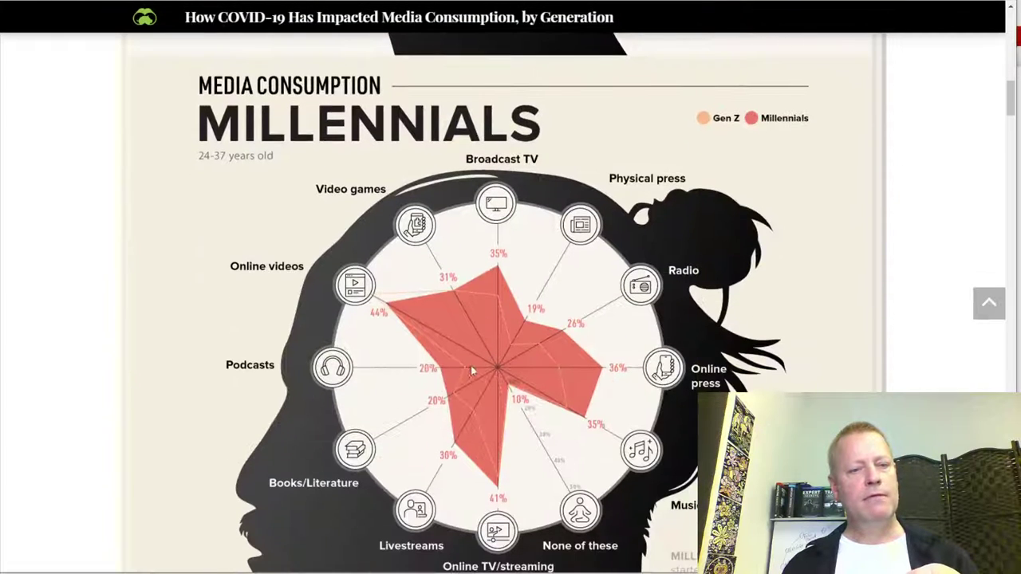
pyautogui.scroll(-9, 479, 394)
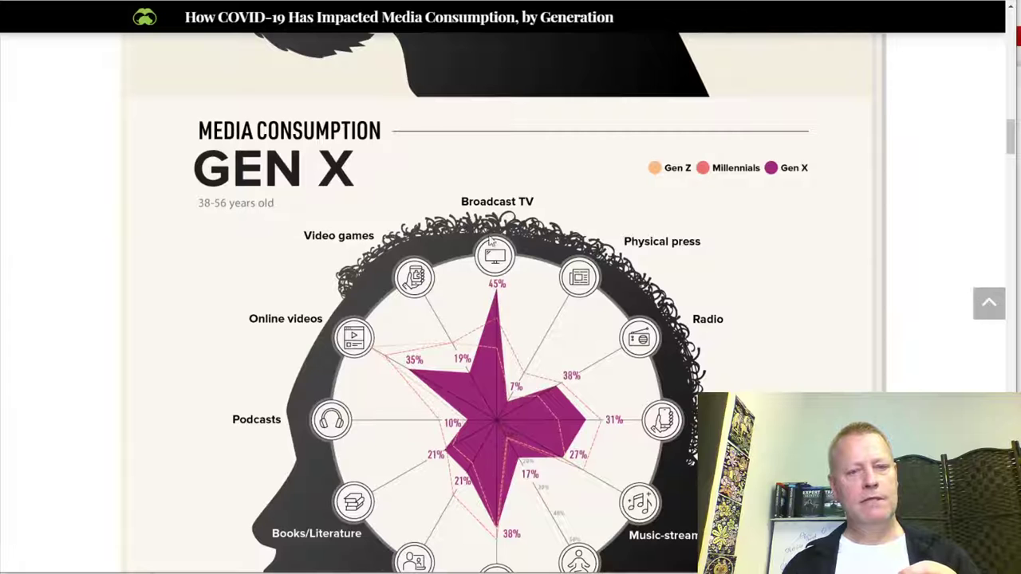
pyautogui.scroll(-8, 491, 443)
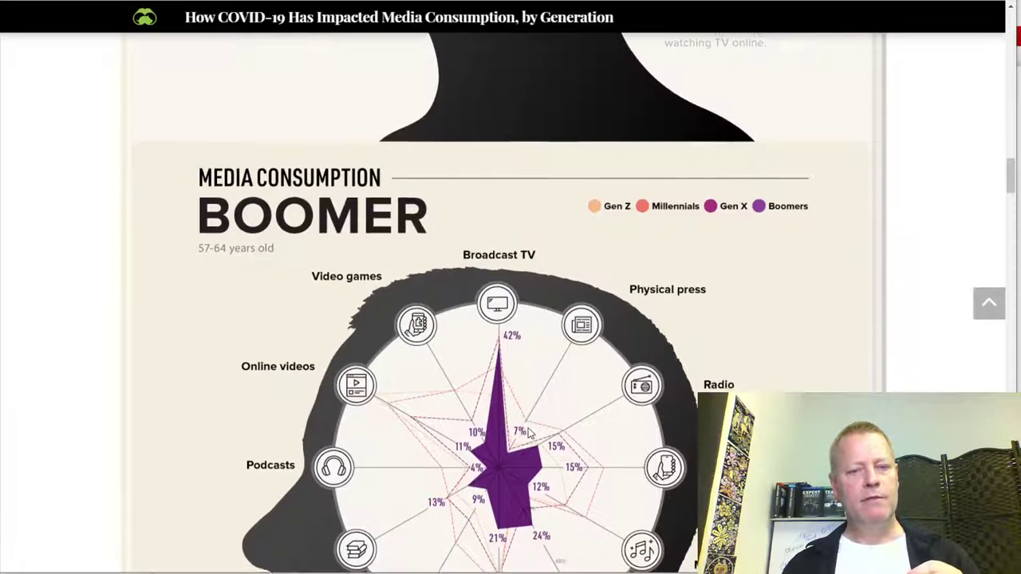
pyautogui.scroll(-6, 528, 428)
pyautogui.scroll(-4, 527, 427)
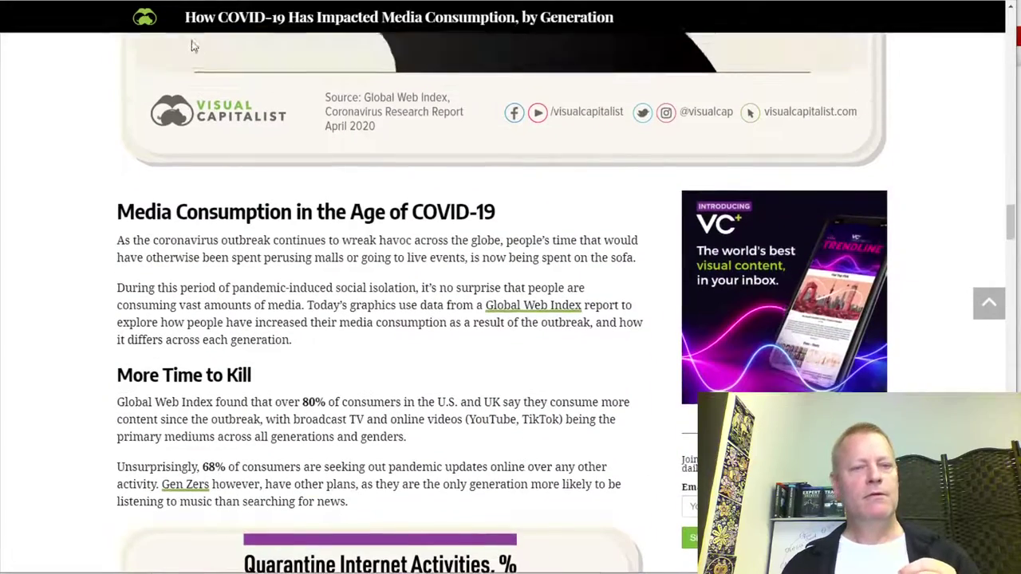
pyautogui.hotkey('ctrl', 'w')
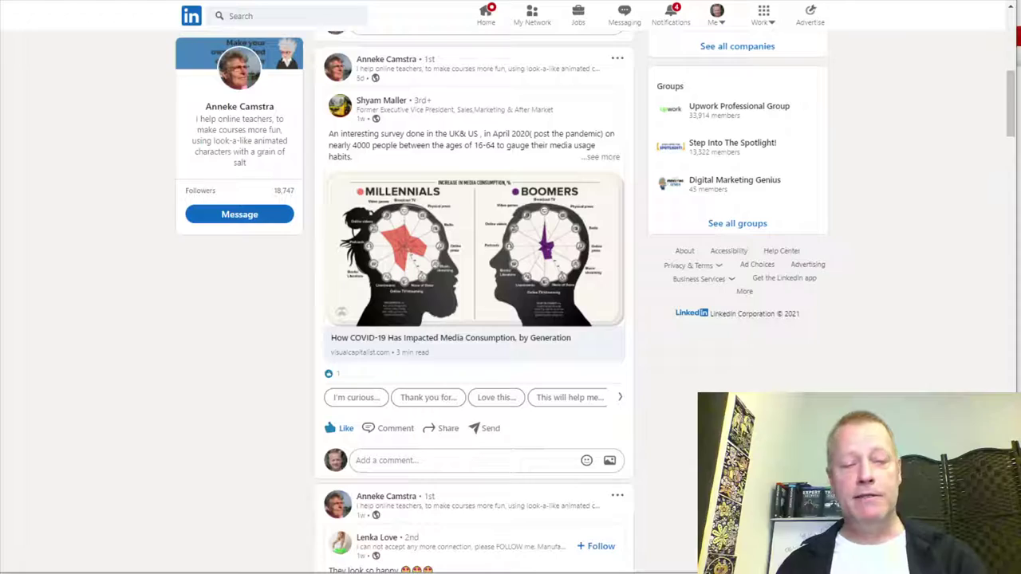
# Close the animation teacher's posts and look through the "course creator" connections, including page 2 of the results, for further people to contact
pyautogui.scroll(1, 447, 208)
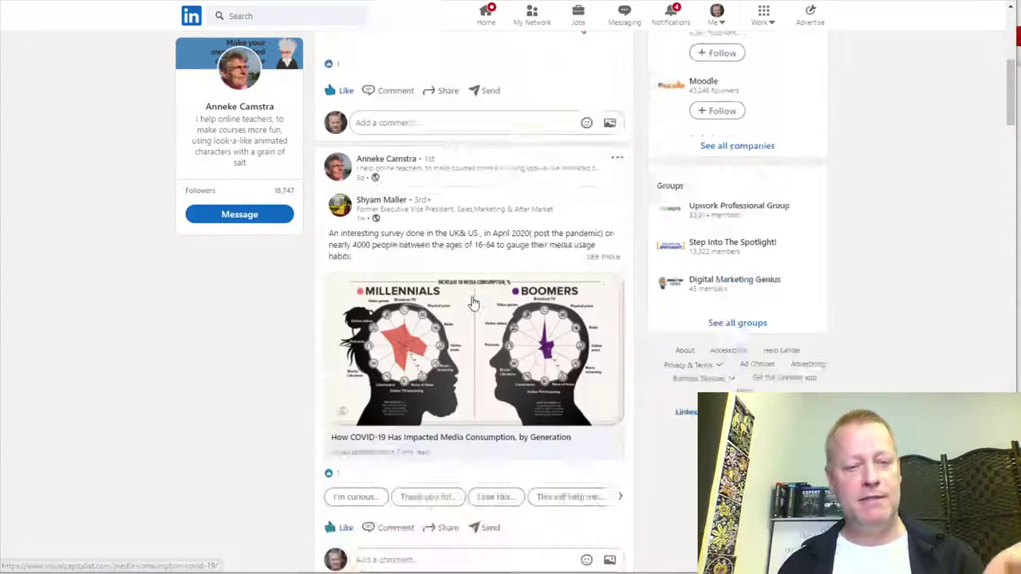
pyautogui.scroll(-2, 467, 239)
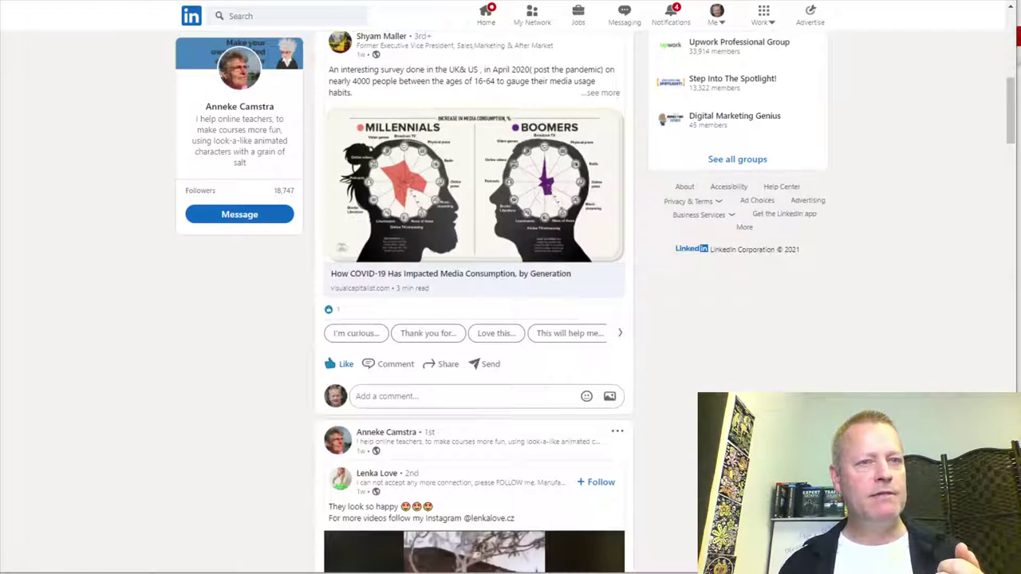
pyautogui.hotkey('ctrl', 'w')
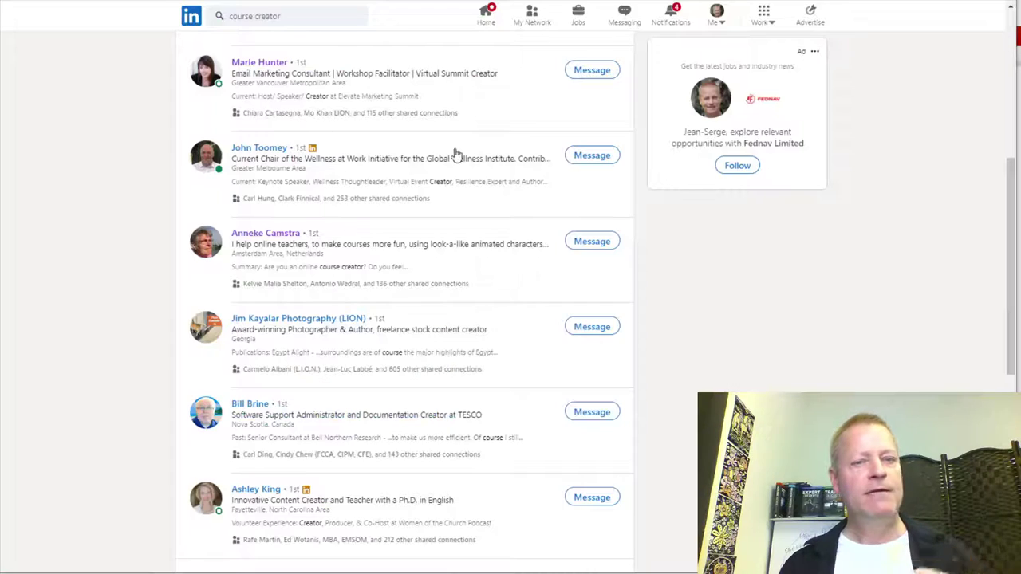
pyautogui.scroll(-2, 438, 391)
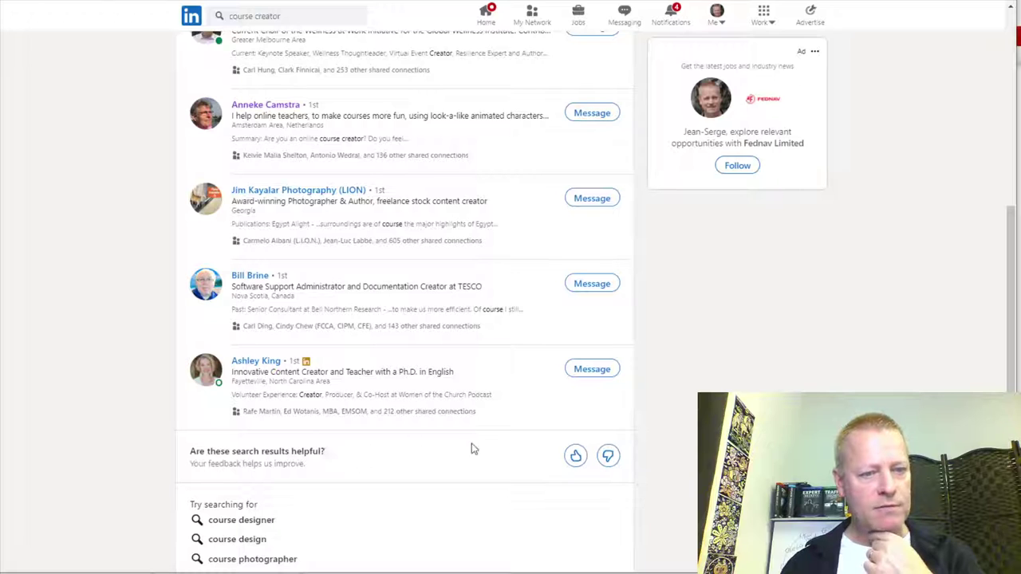
pyautogui.scroll(-3, 495, 459)
pyautogui.click(362, 410)
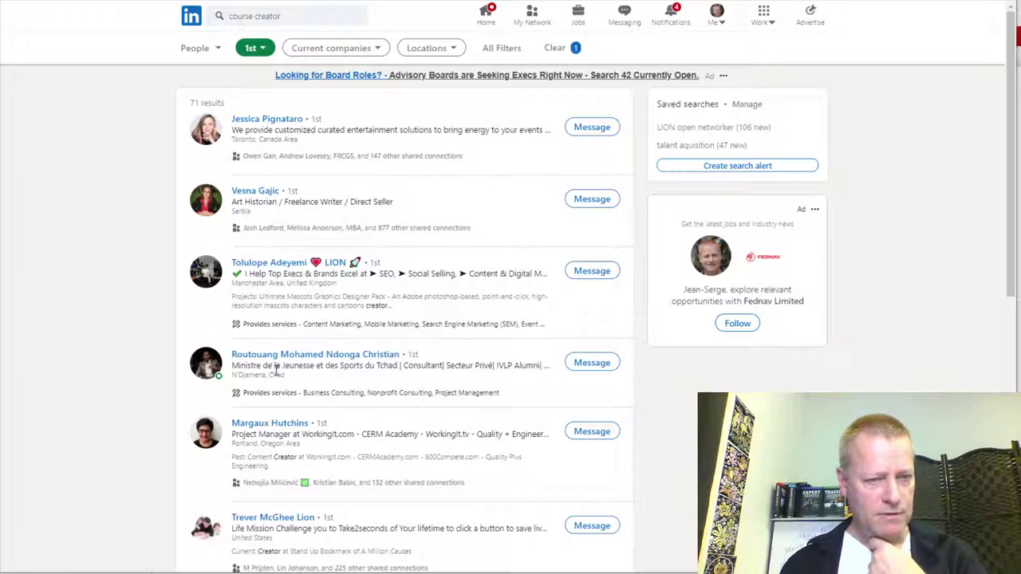
pyautogui.scroll(-3, 459, 380)
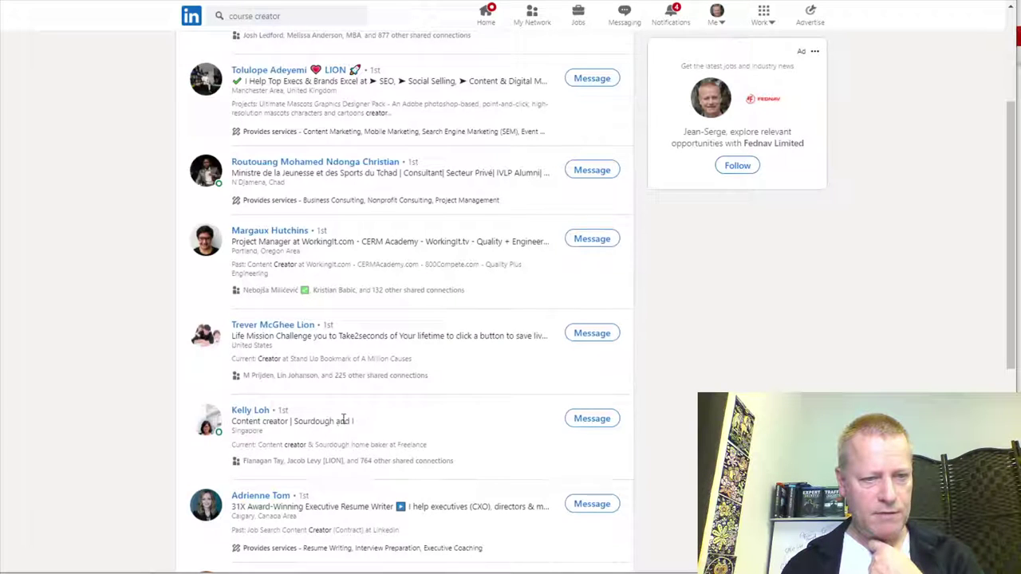
pyautogui.scroll(-3, 340, 421)
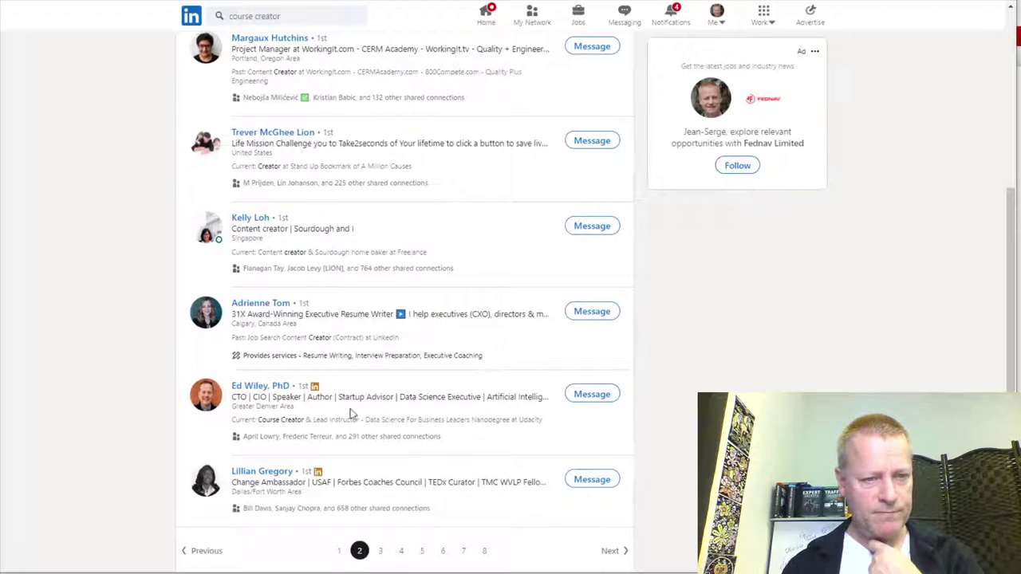
pyautogui.scroll(-2, 366, 411)
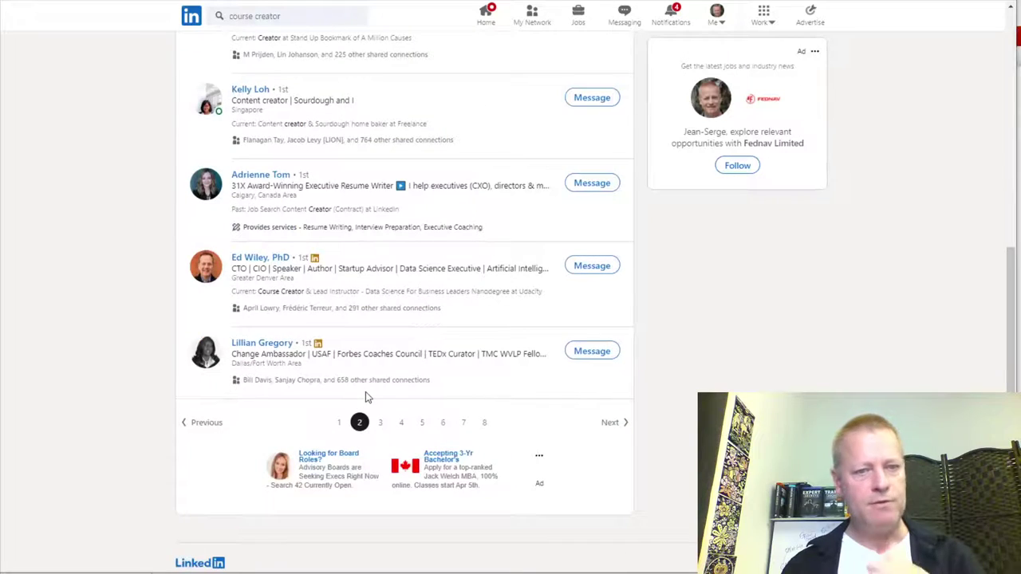
# Search the 1st-degree connections for "online course" instead of "course creator"
pyautogui.scroll(8, 373, 376)
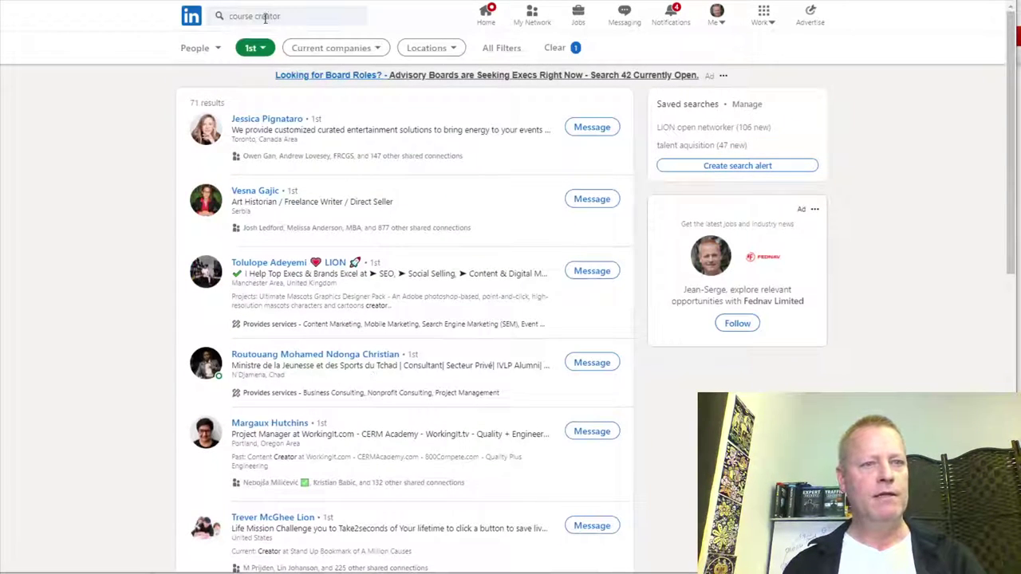
pyautogui.doubleClick(281, 15)
pyautogui.press('BackSpace')
pyautogui.press('BackSpace')
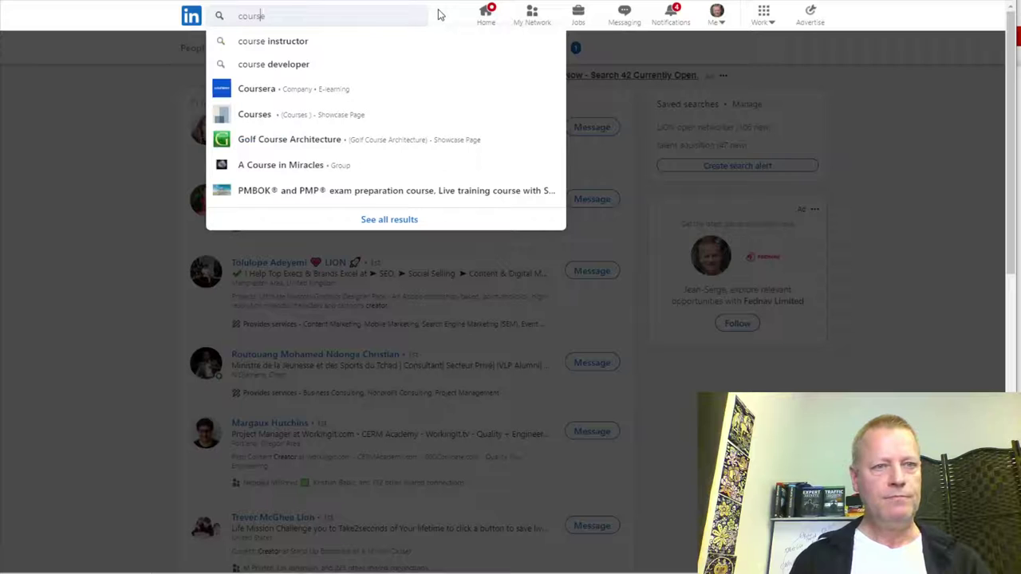
pyautogui.write('online')
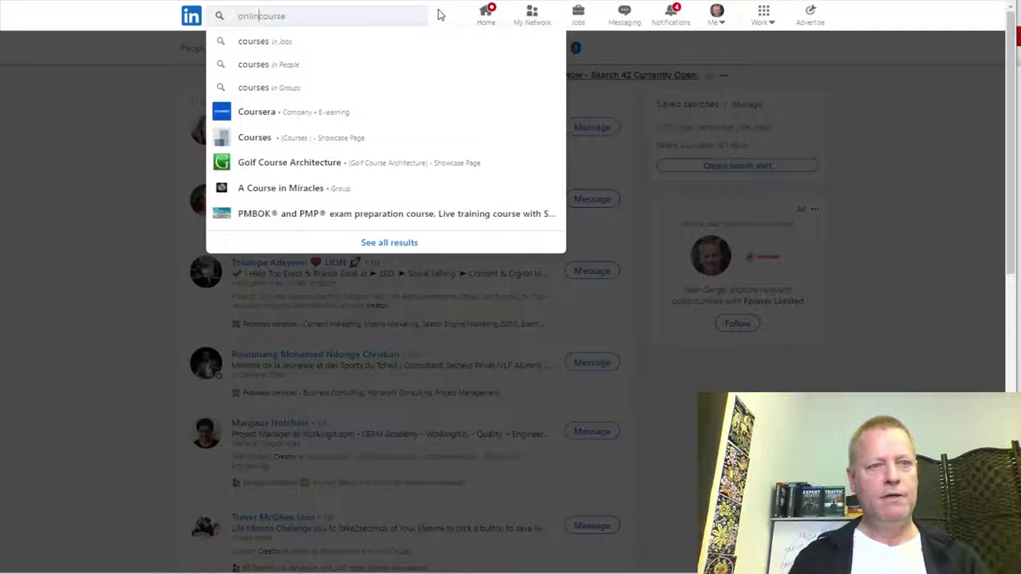
pyautogui.press('Return')
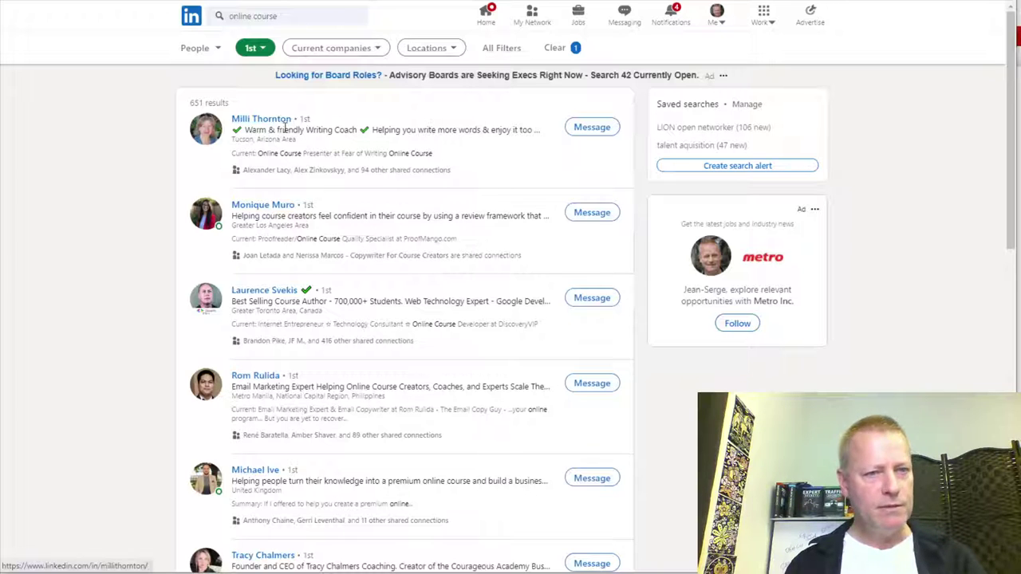
# Open the profile of the writing coach, the first search result, in a new tab and switch to it
pyautogui.rightClick(261, 121)
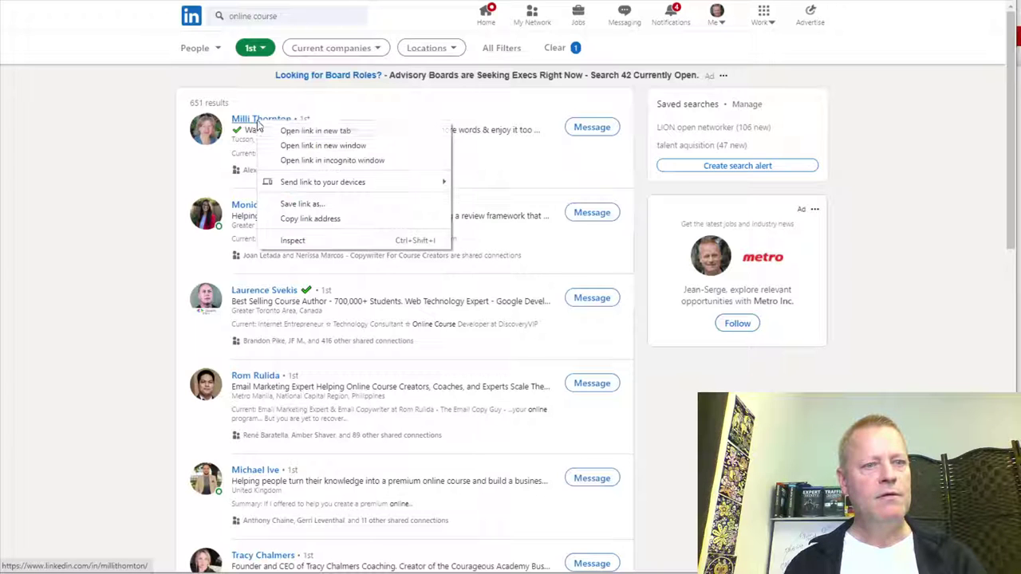
pyautogui.click(291, 132)
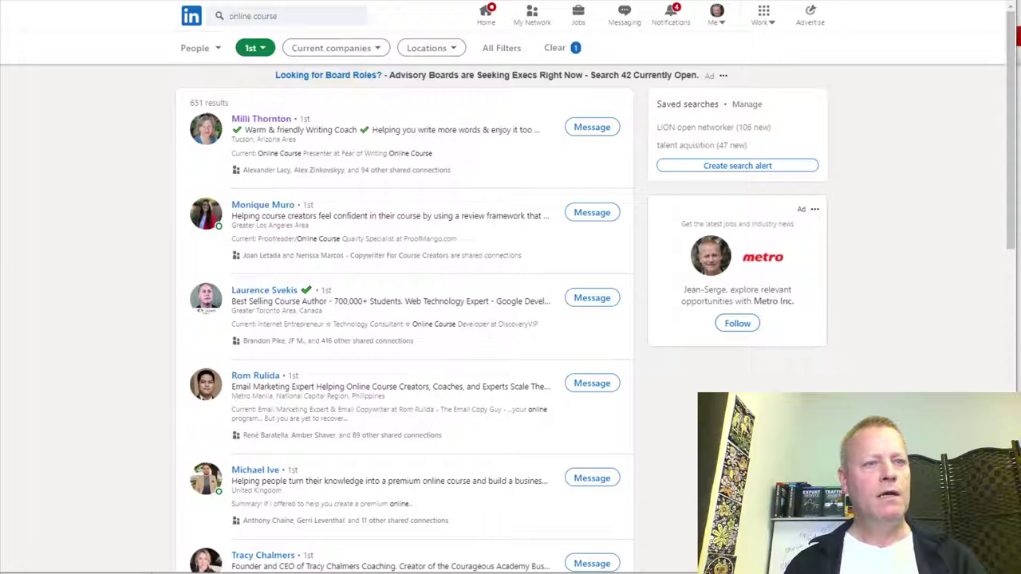
pyautogui.hotkey('ctrl', 'Tab')
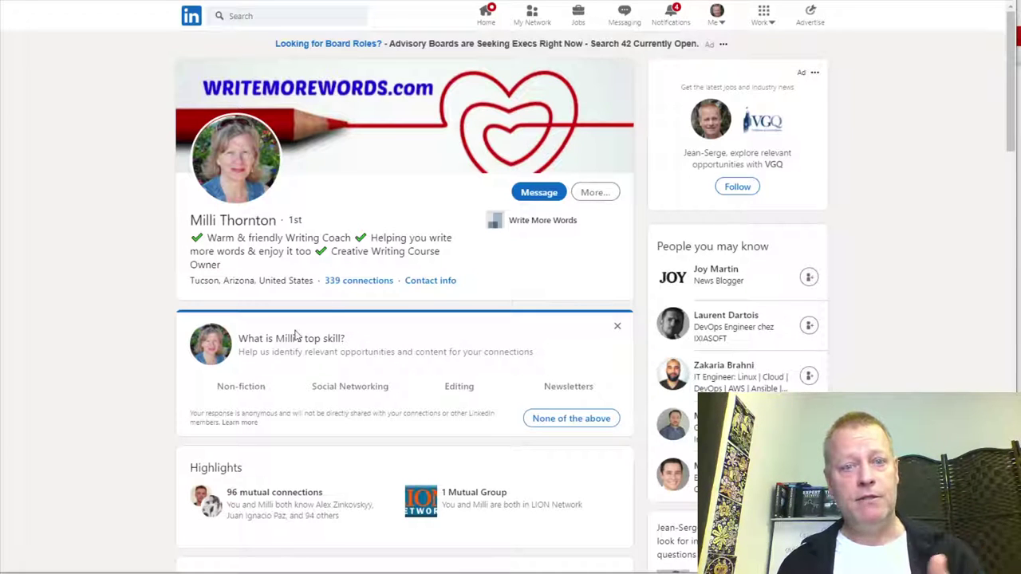
# Examine the writing coach's activity, experience and featured sections for recent posts or topics to start a conversation about
pyautogui.scroll(-7, 478, 383)
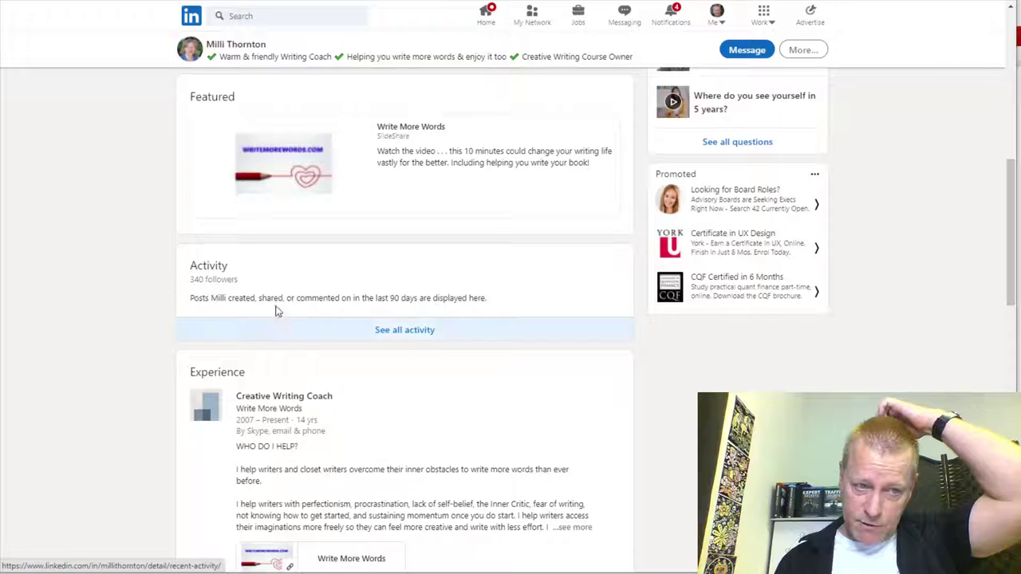
pyautogui.scroll(-1, 491, 421)
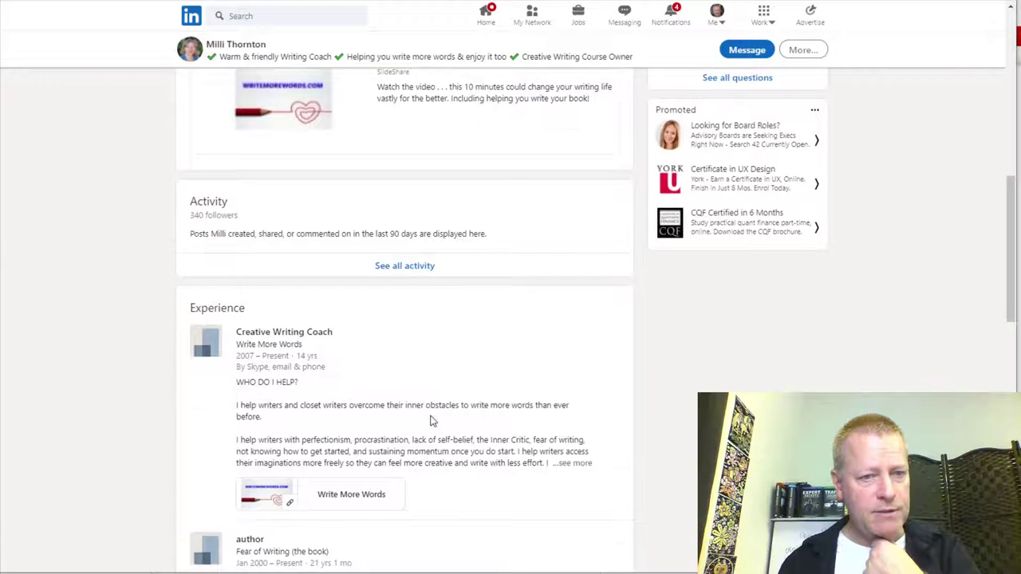
pyautogui.scroll(-2, 430, 420)
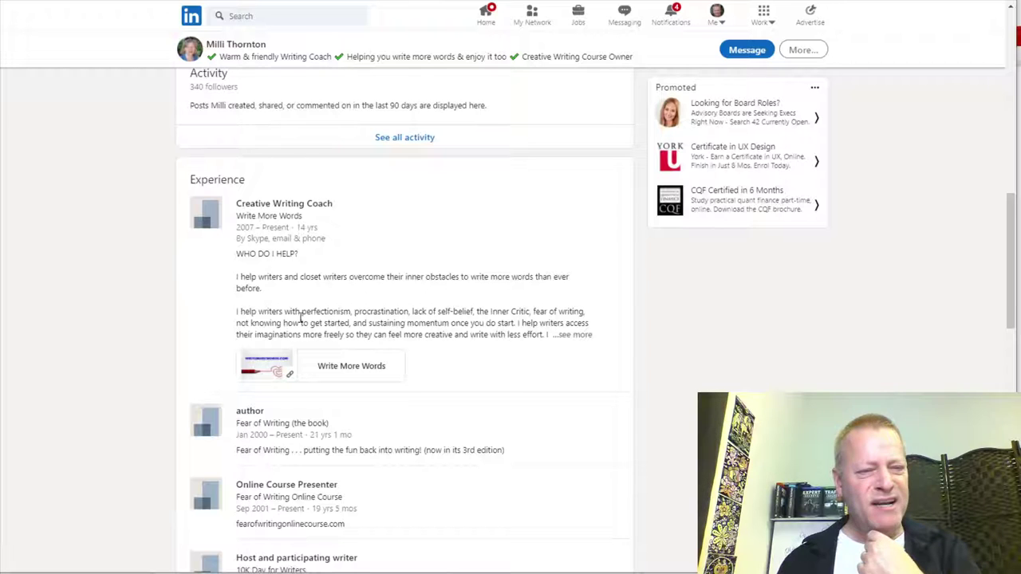
pyautogui.scroll(-3, 474, 404)
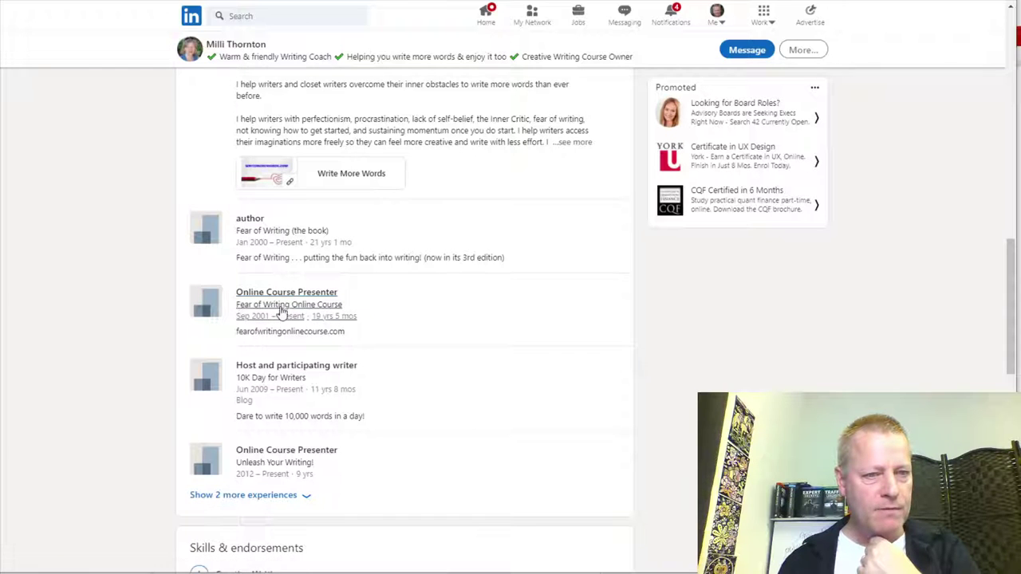
pyautogui.doubleClick(319, 332)
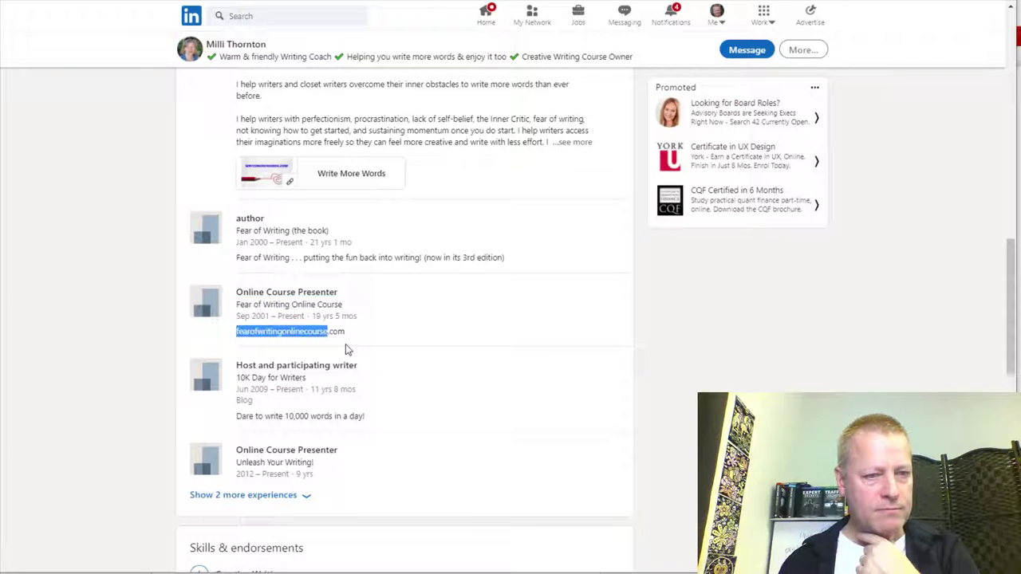
pyautogui.click(345, 344)
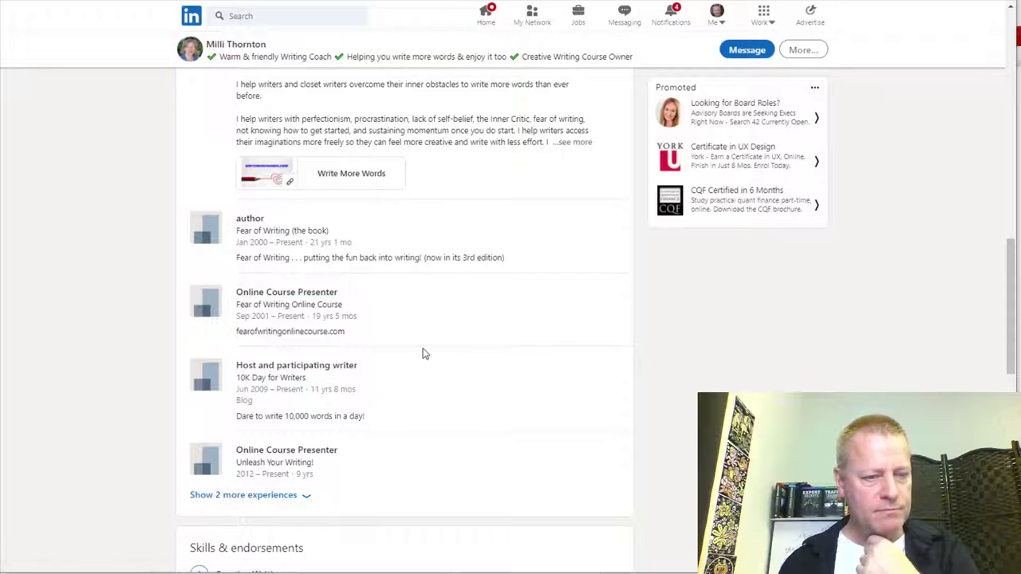
pyautogui.scroll(3, 424, 354)
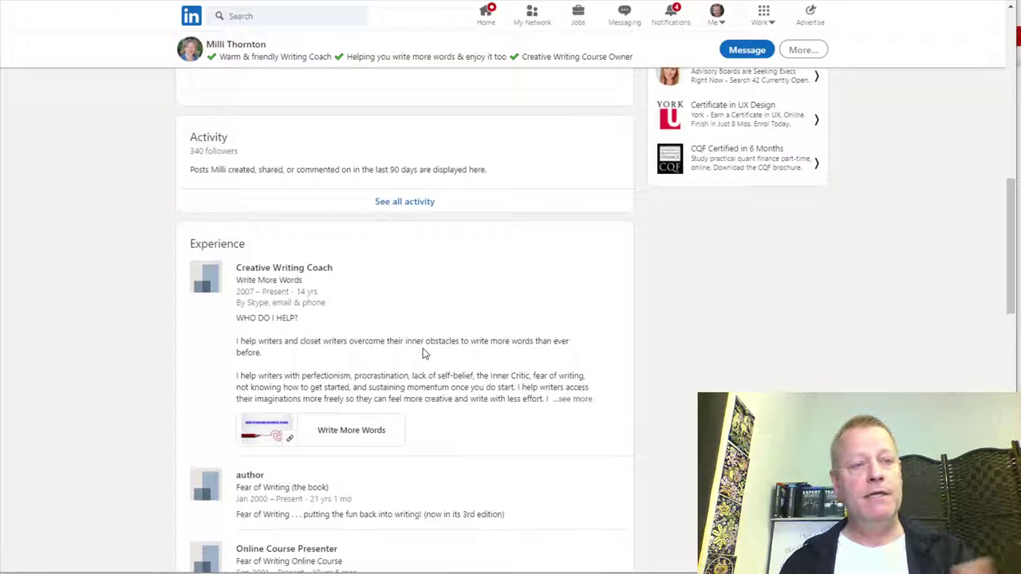
pyautogui.scroll(3, 423, 354)
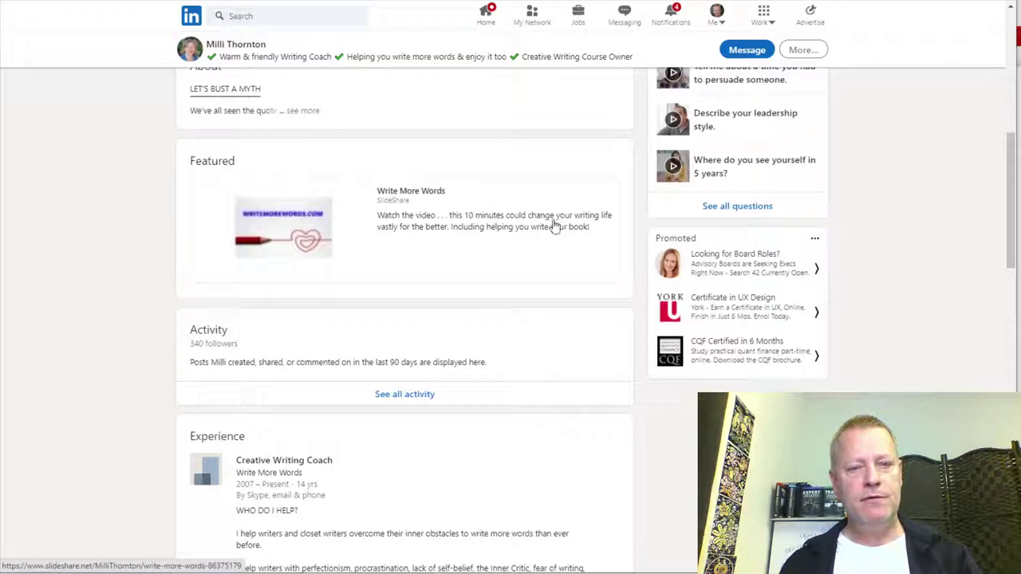
pyautogui.scroll(3, 396, 295)
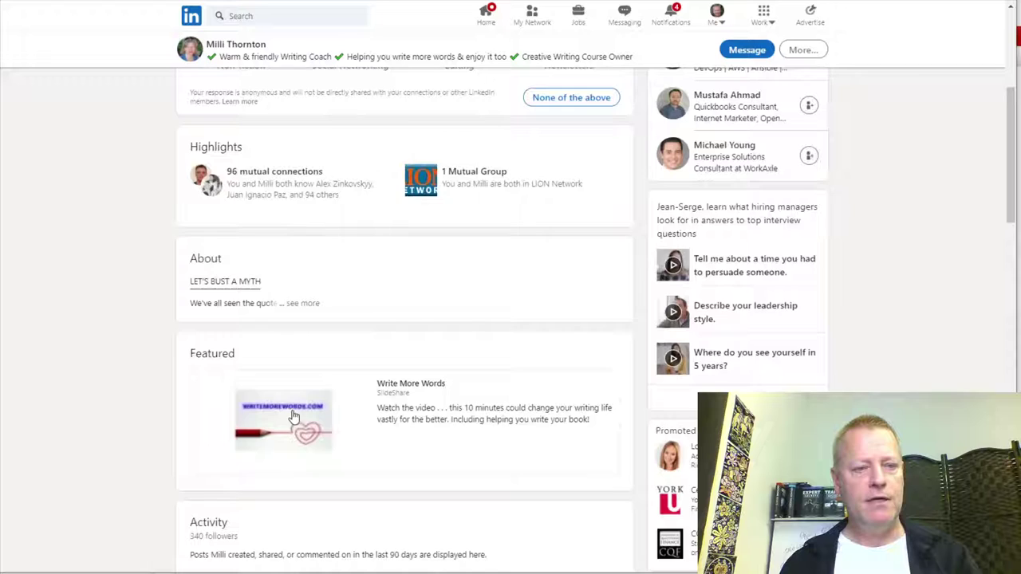
# View the writing coach's featured Write More Words presentation on SlideShare, then close it and return to the profile
pyautogui.click(294, 415)
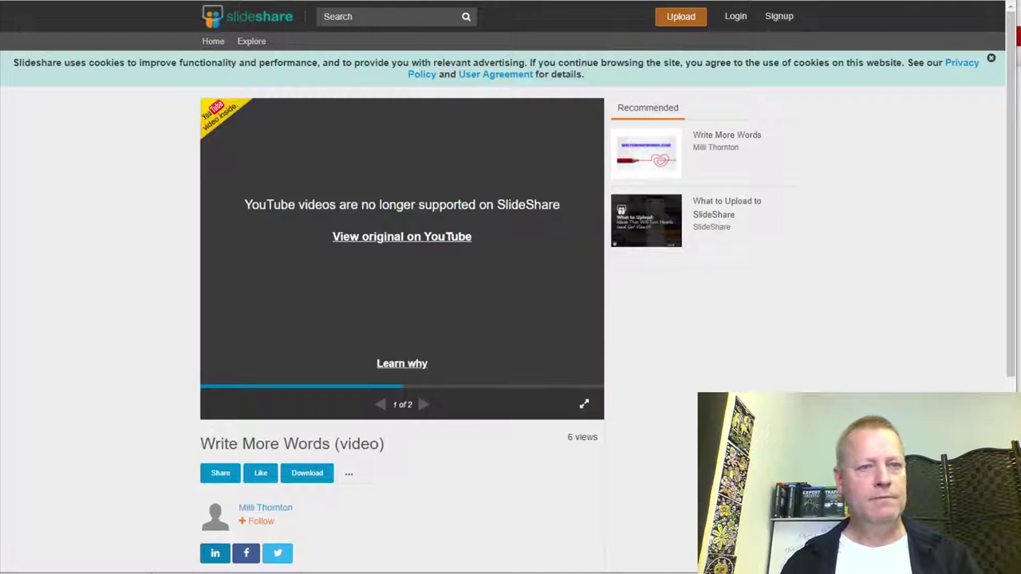
pyautogui.hotkey('ctrl', 'w')
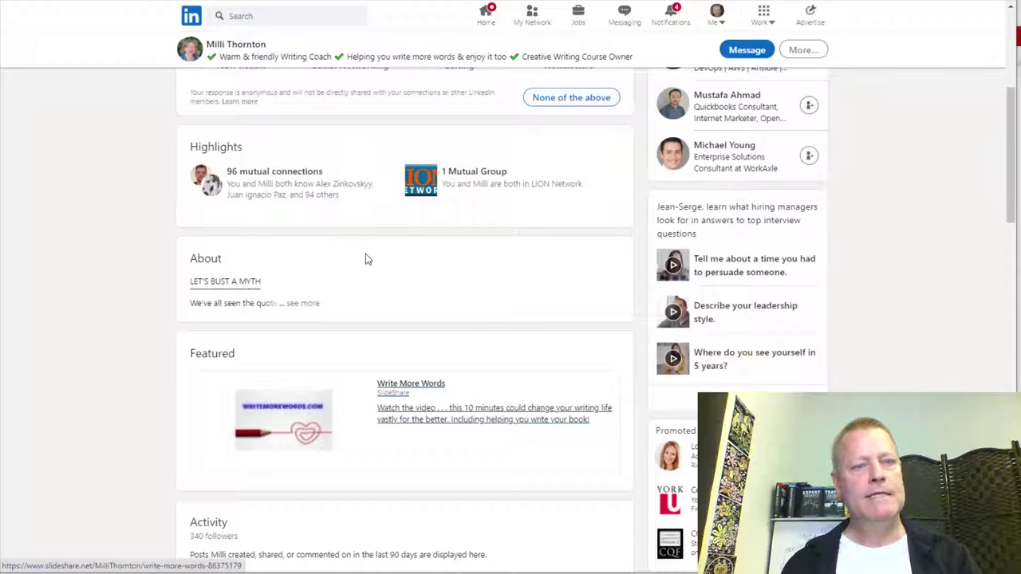
pyautogui.scroll(-1, 460, 287)
pyautogui.scroll(2, 460, 287)
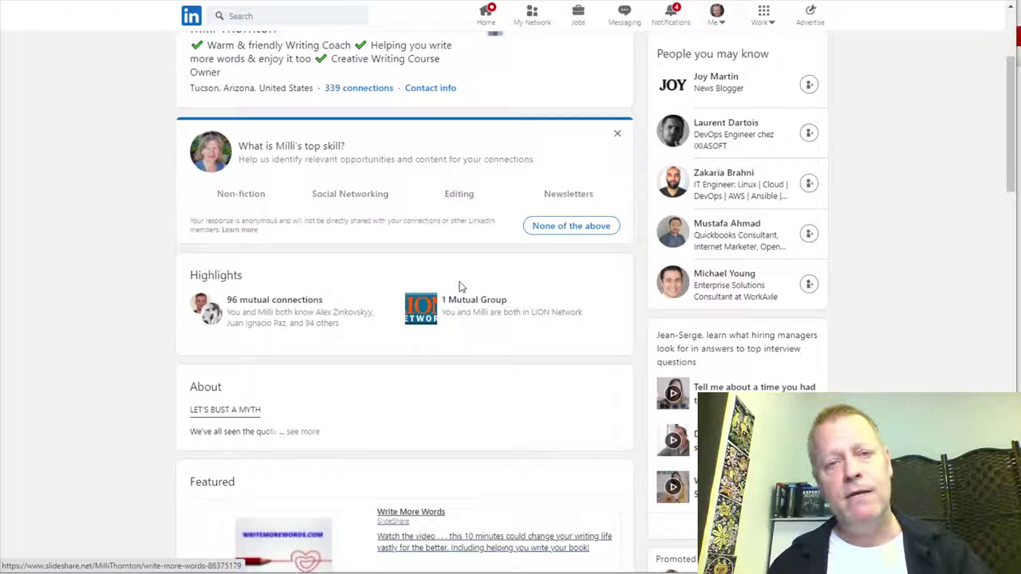
# Leave the writing coach's profile for the home feed and look through the posts shared there by connections
pyautogui.scroll(1, 401, 250)
pyautogui.hotkey('alt', 'Left')
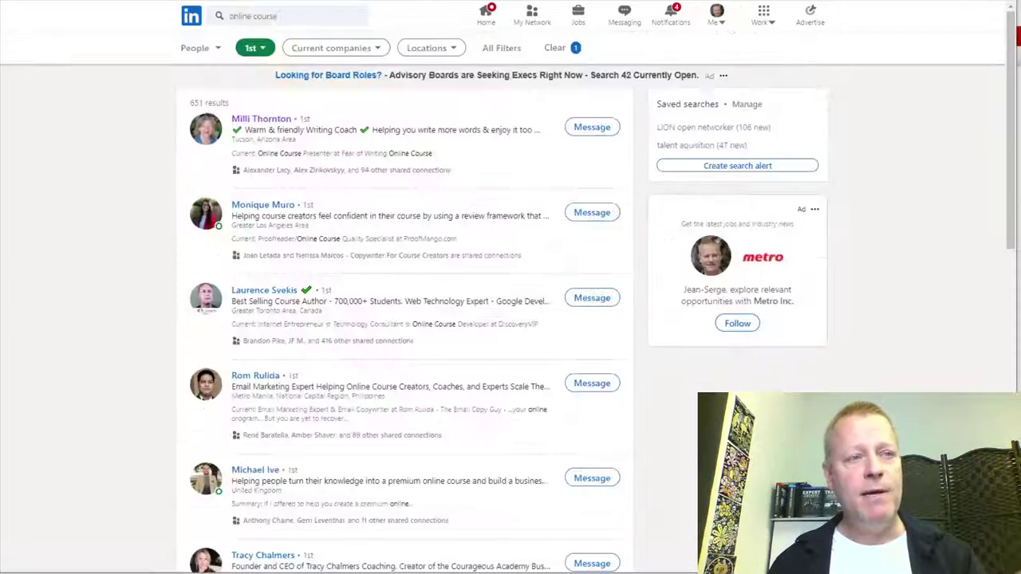
pyautogui.click(191, 16)
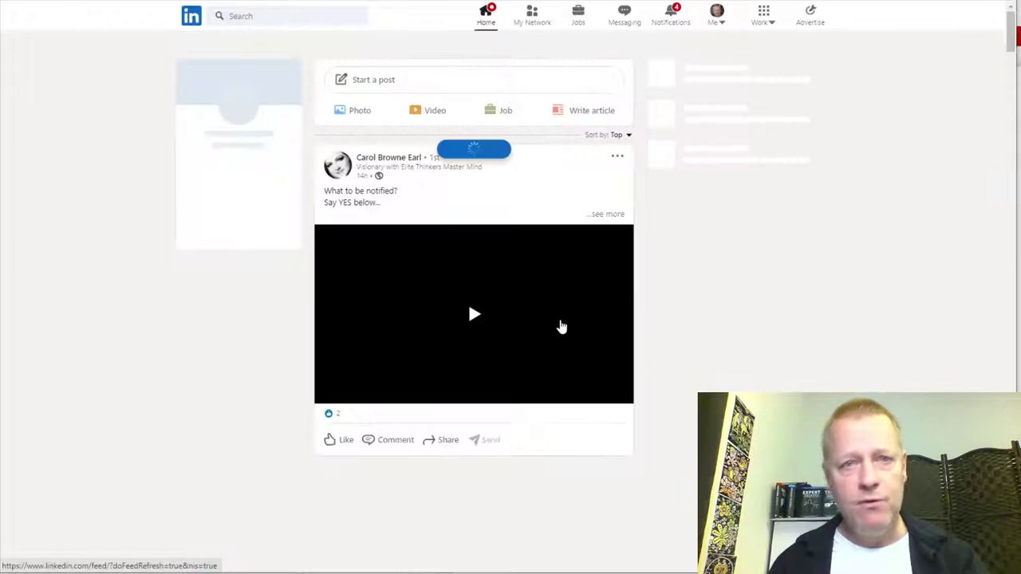
pyautogui.scroll(-5, 551, 375)
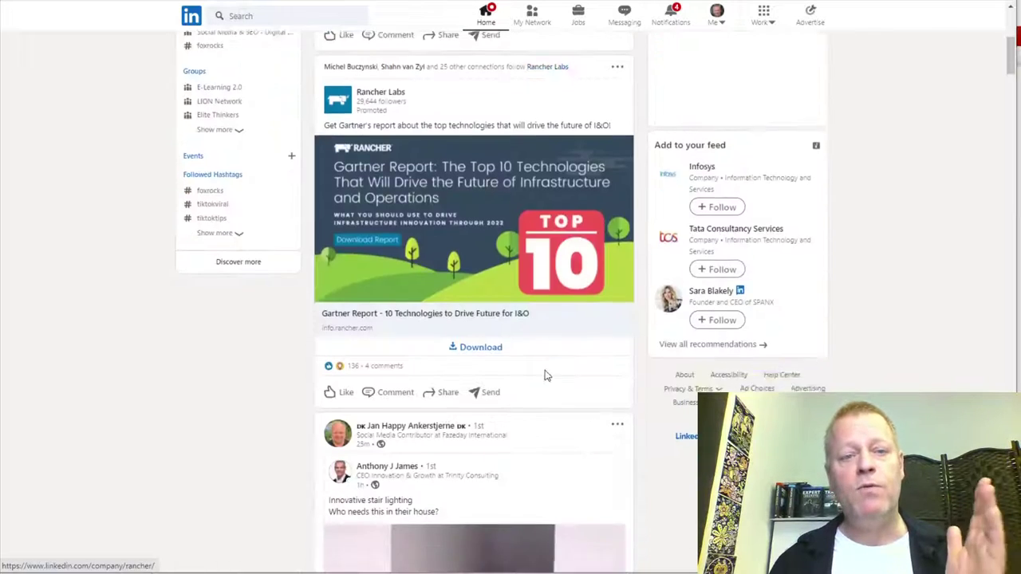
pyautogui.scroll(-15, 545, 375)
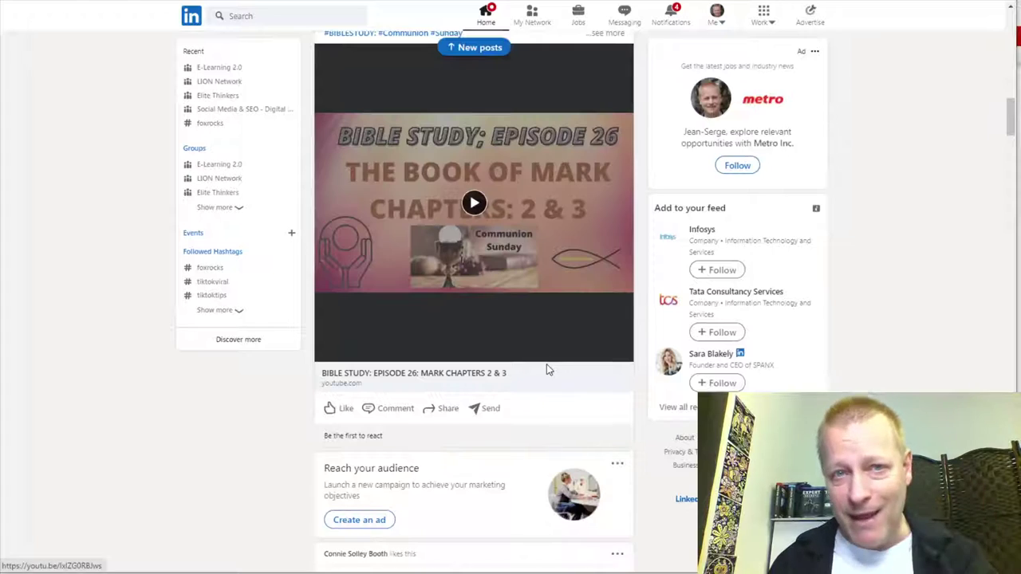
pyautogui.scroll(-10, 547, 363)
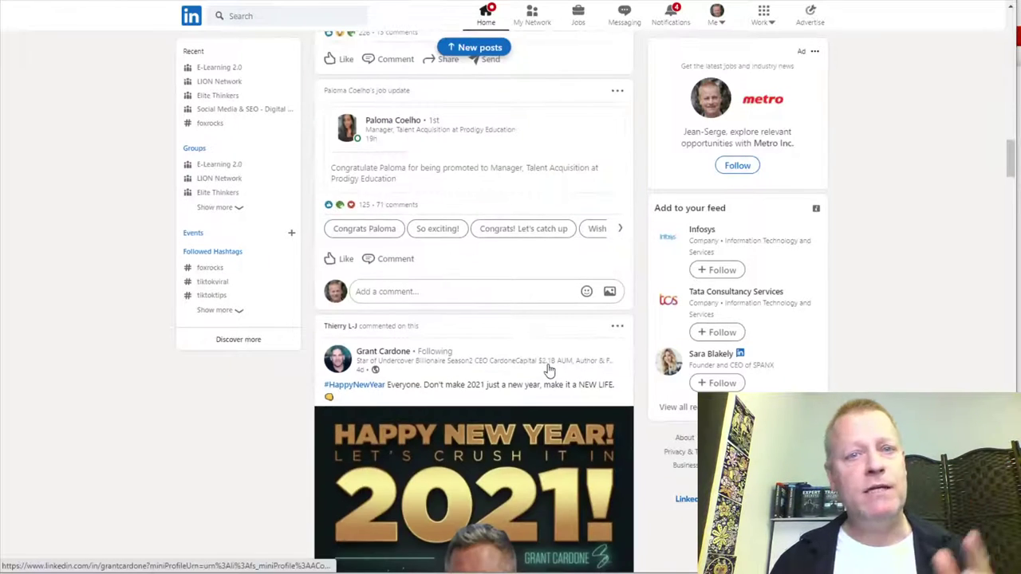
pyautogui.scroll(-15, 553, 364)
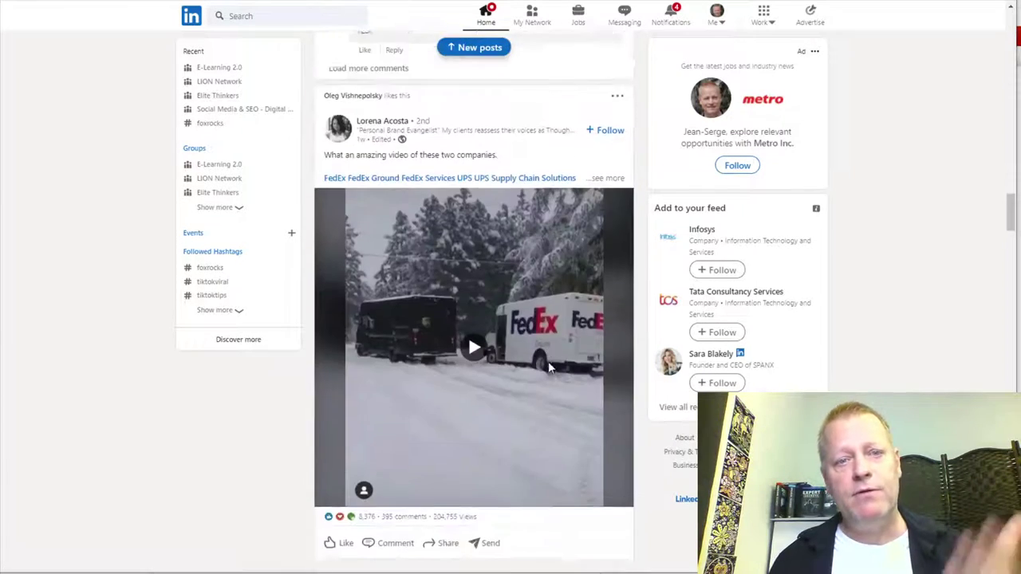
pyautogui.scroll(15, 548, 369)
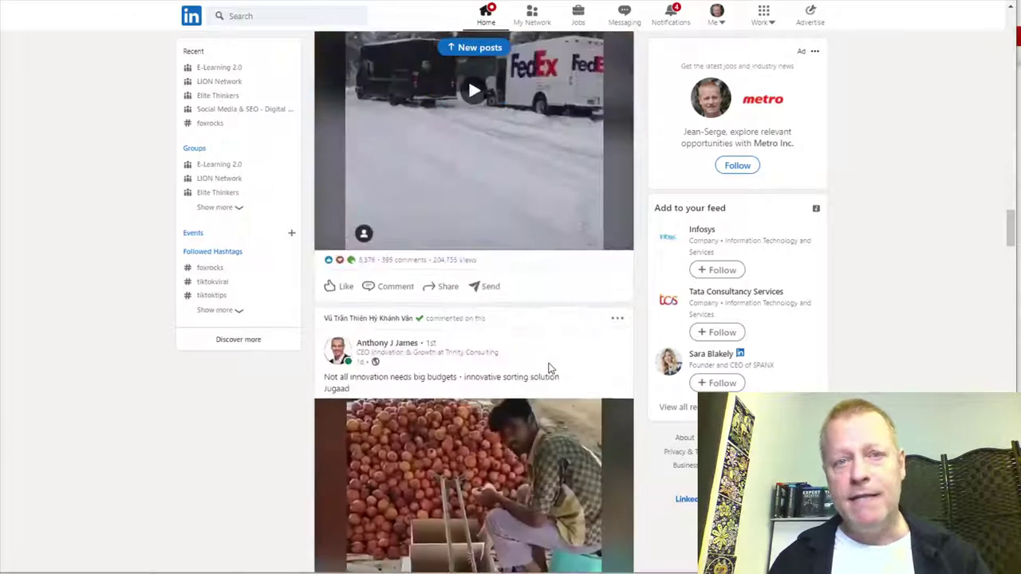
pyautogui.scroll(7, 548, 368)
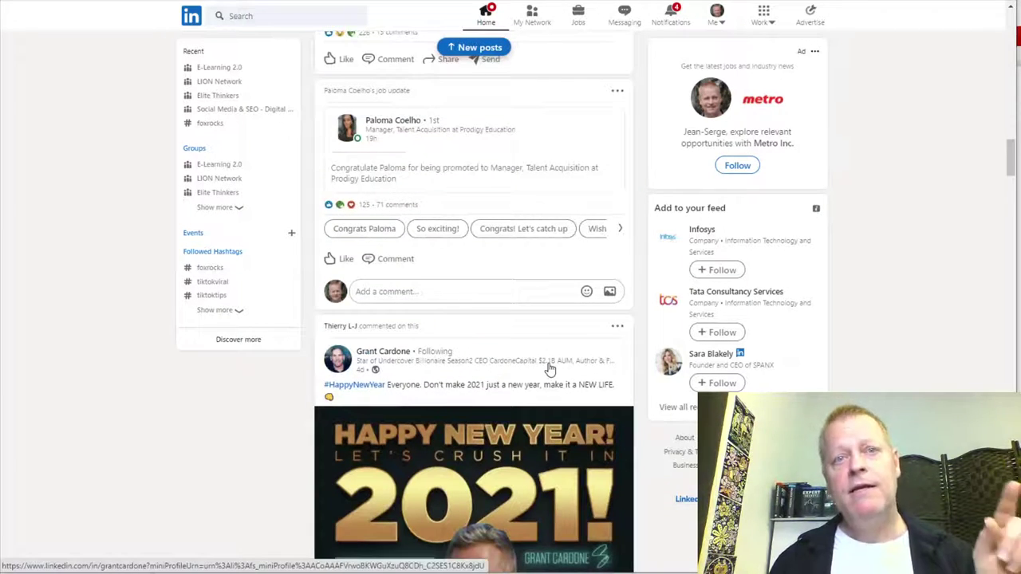
pyautogui.scroll(10, 548, 368)
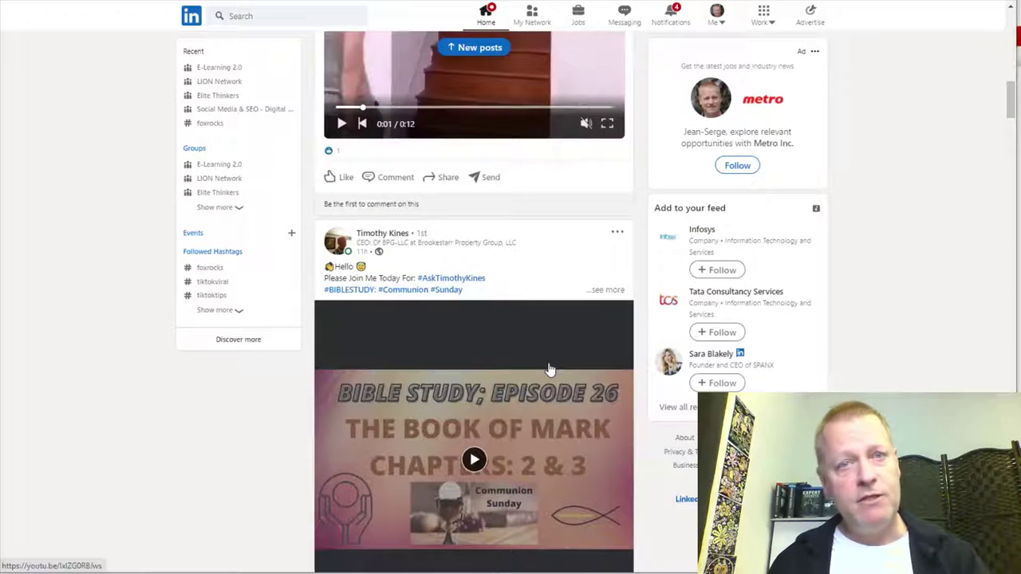
pyautogui.scroll(5, 548, 368)
pyautogui.scroll(12, 548, 369)
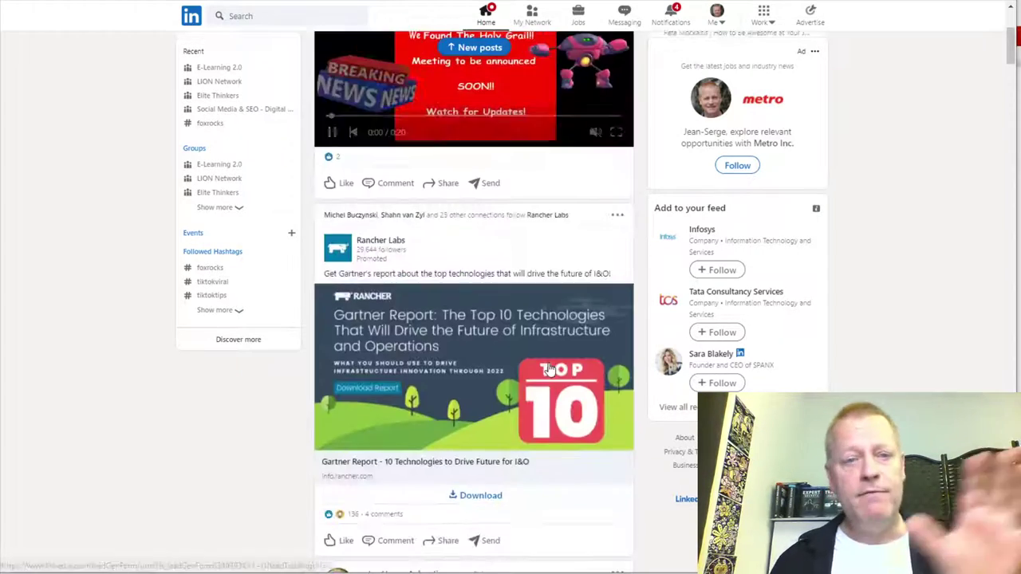
pyautogui.scroll(-4, 548, 368)
pyautogui.scroll(4, 548, 369)
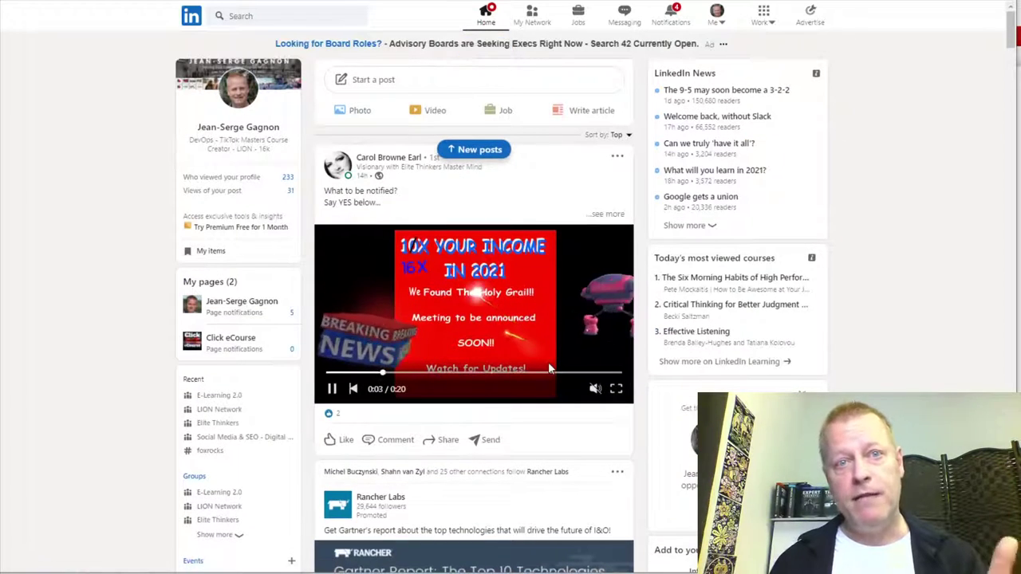